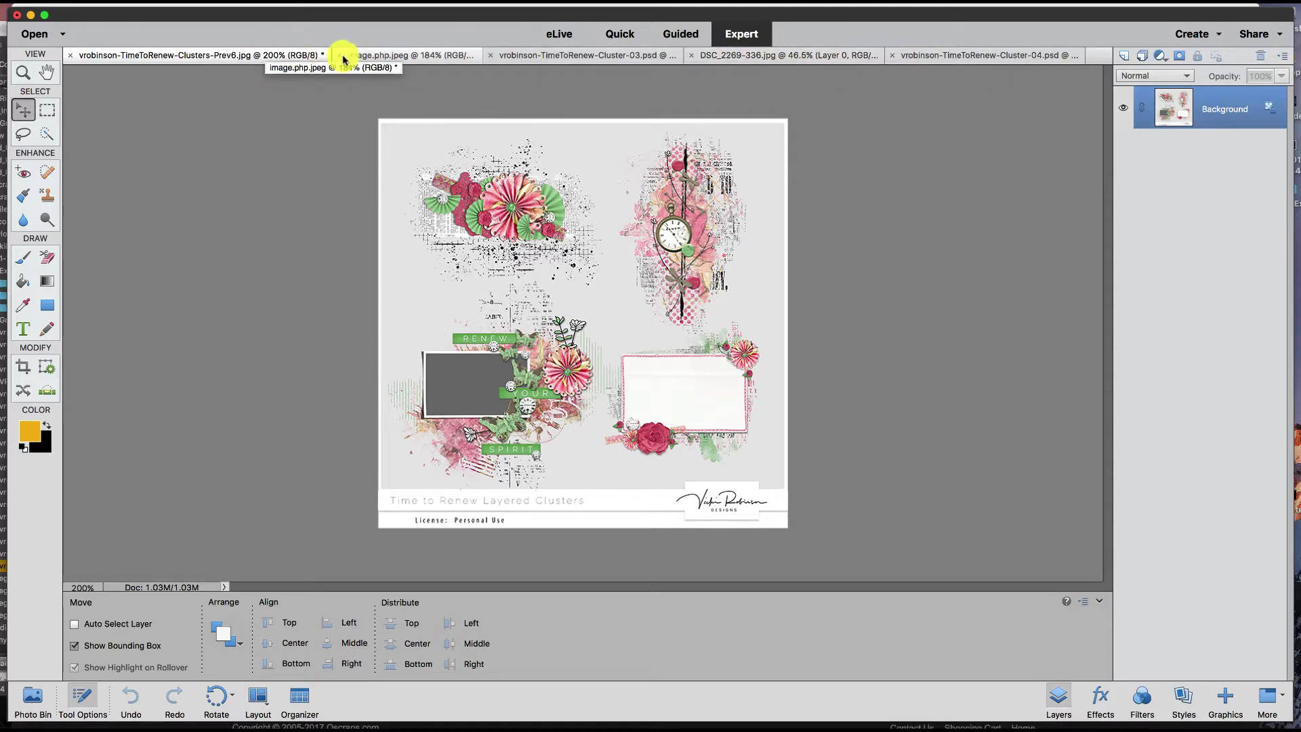
Look over the open documents: the image.php.jpeg bundle preview, the TimeToRenew-Cluster-04 file and the TimeToRenew-Clusters-Prev6 preview.
left_click(389, 60)
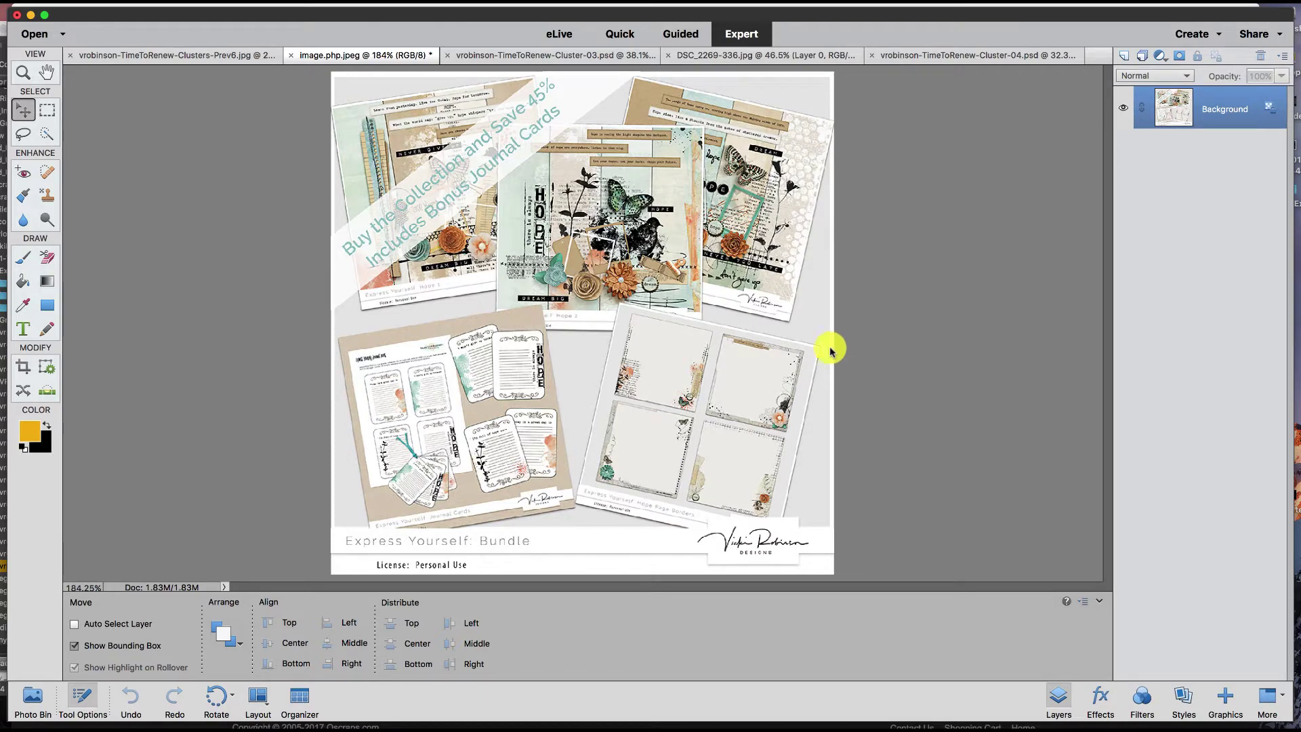
left_click(582, 57)
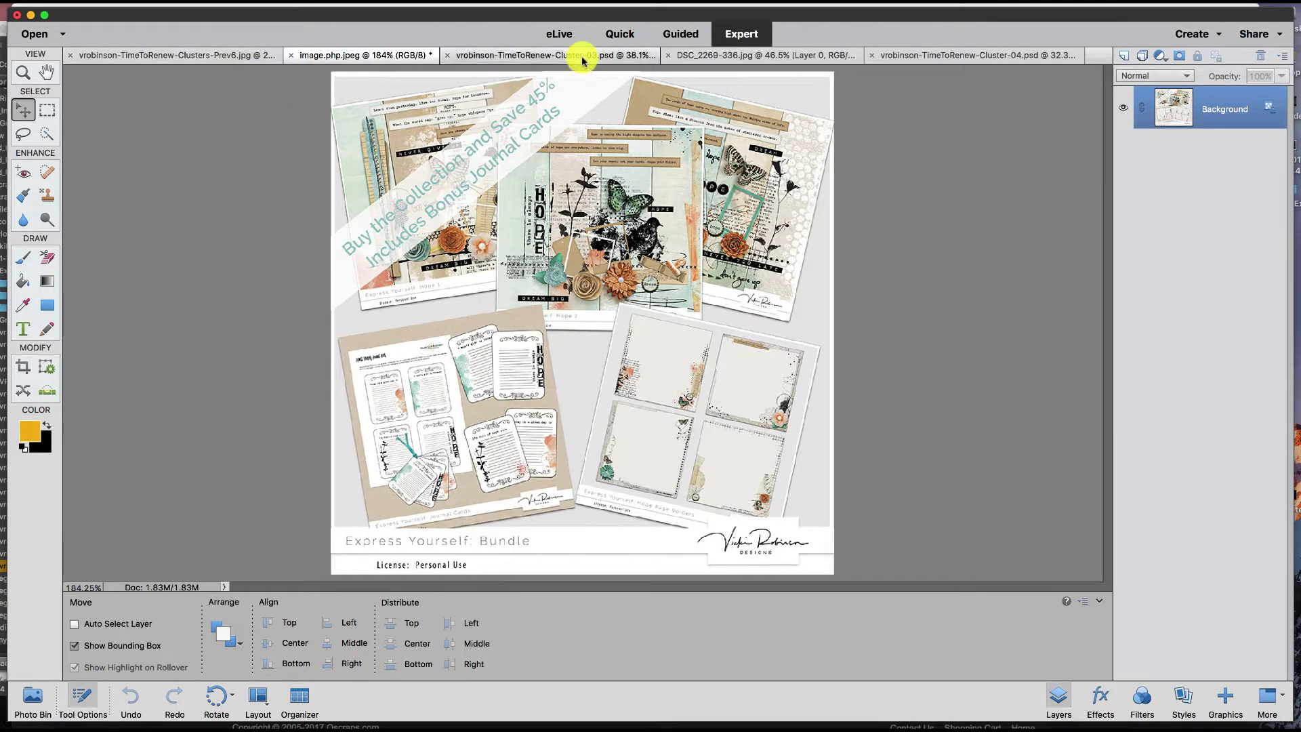
left_click(935, 55)
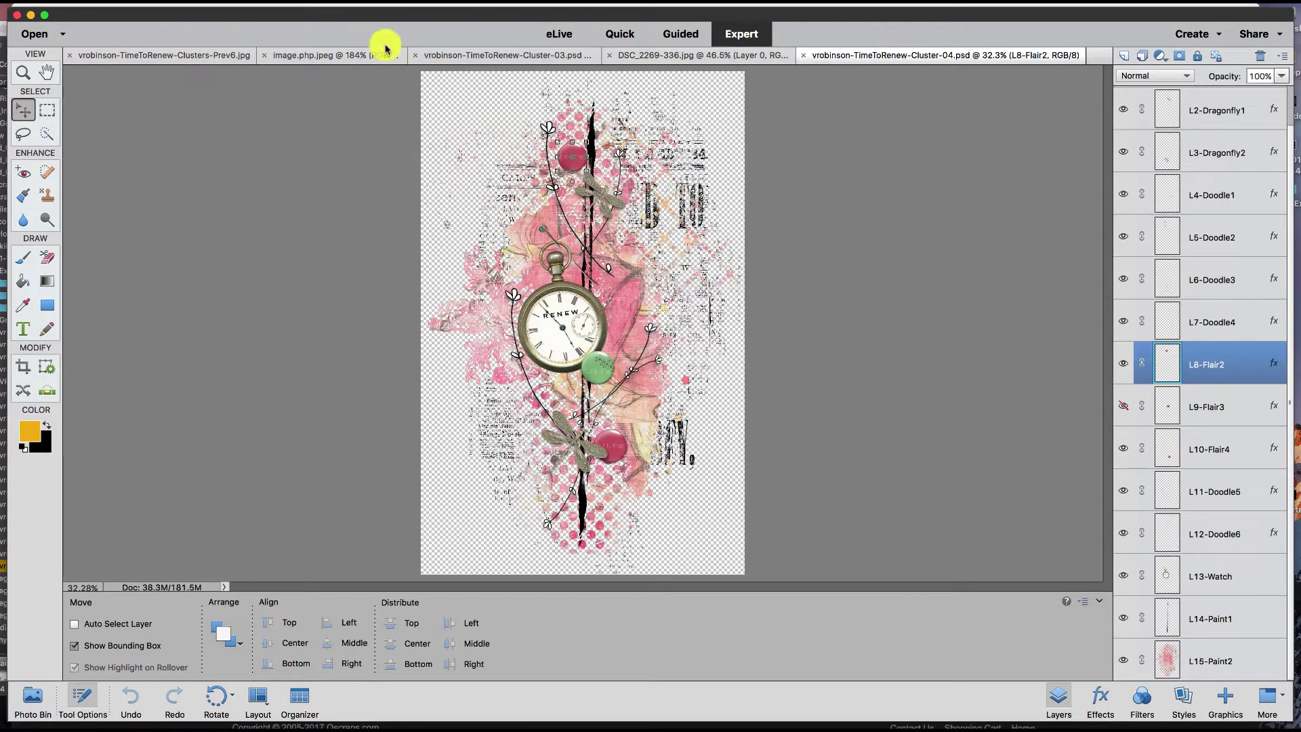
left_click(348, 55)
left_click(209, 58)
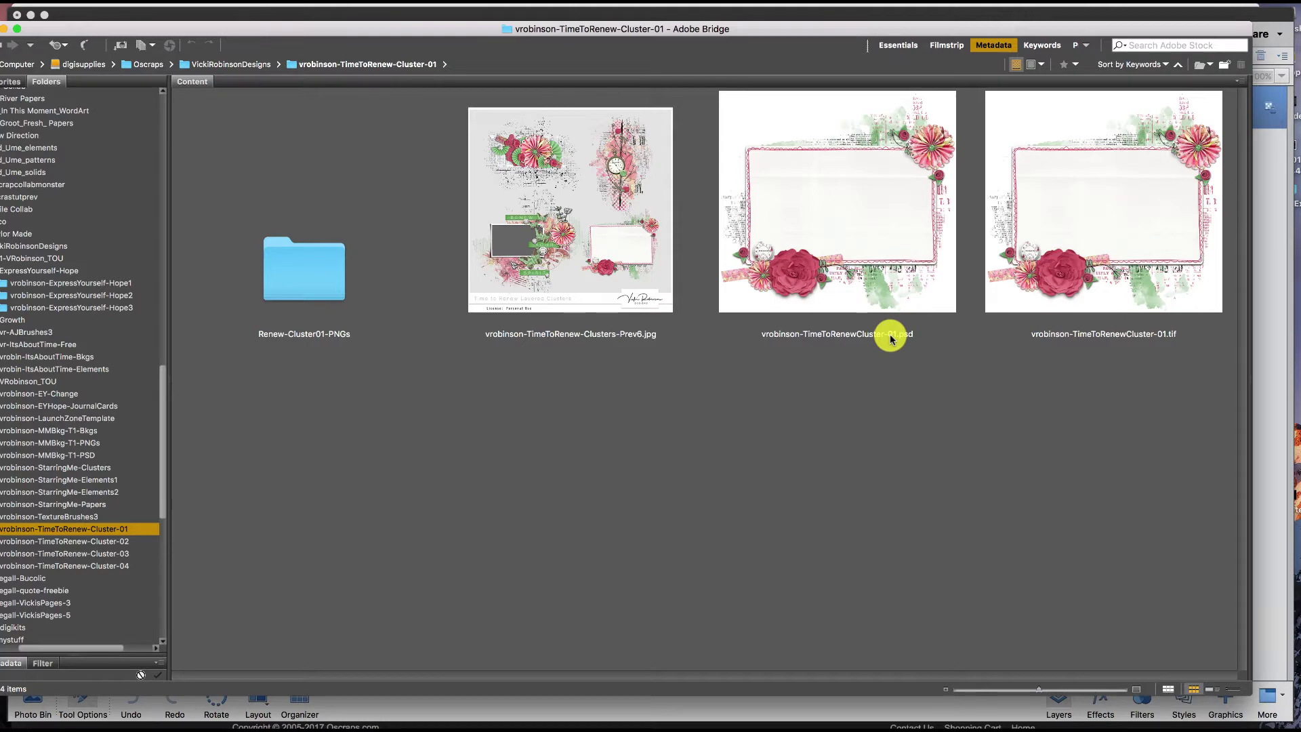
Look at the contents of the TimeToRenew-Cluster-02 and Cluster-03 folders, and return to Photoshop Elements.
left_click(133, 543)
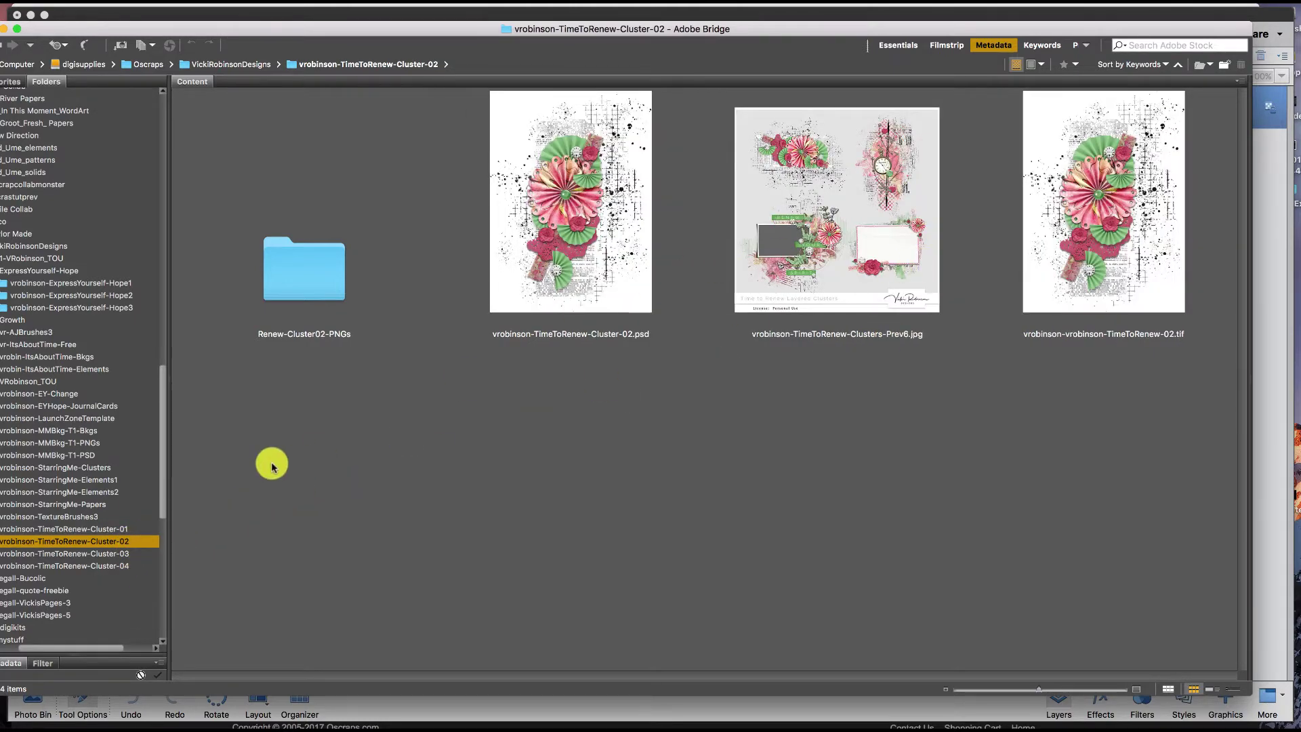
left_click(100, 554)
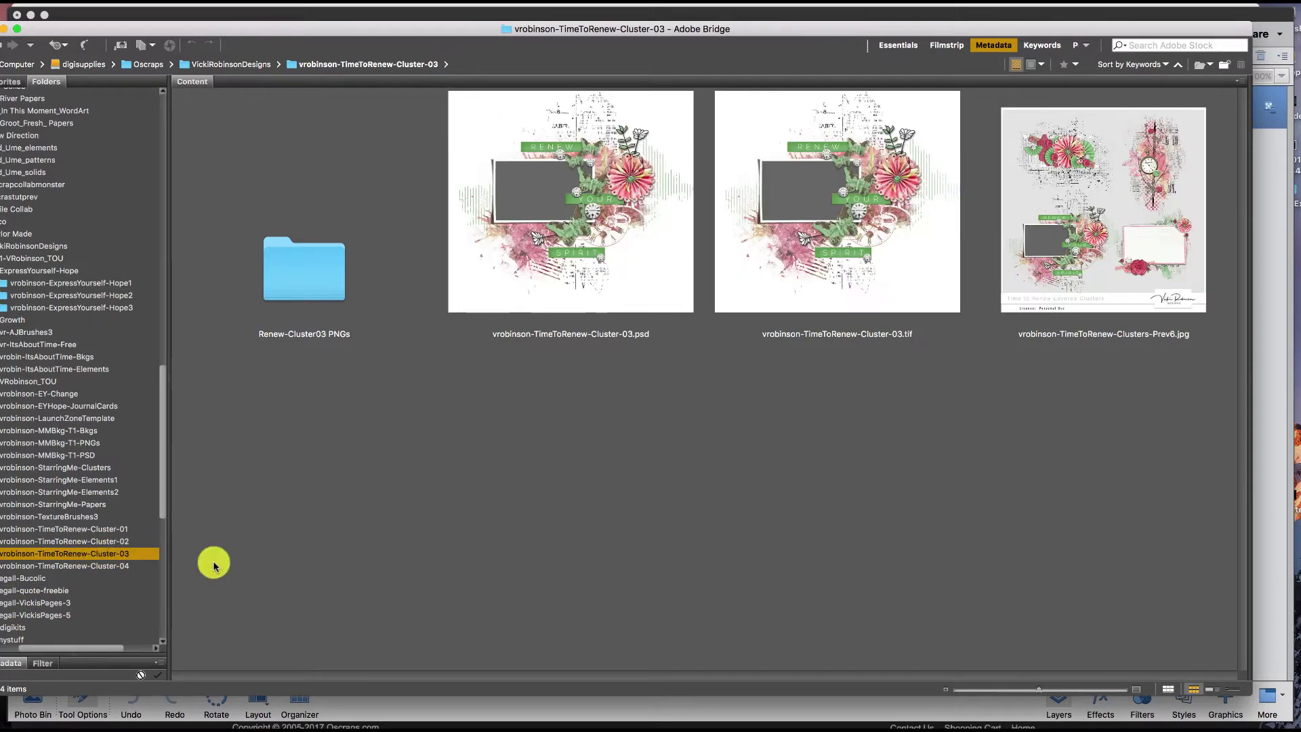
left_click(928, 725)
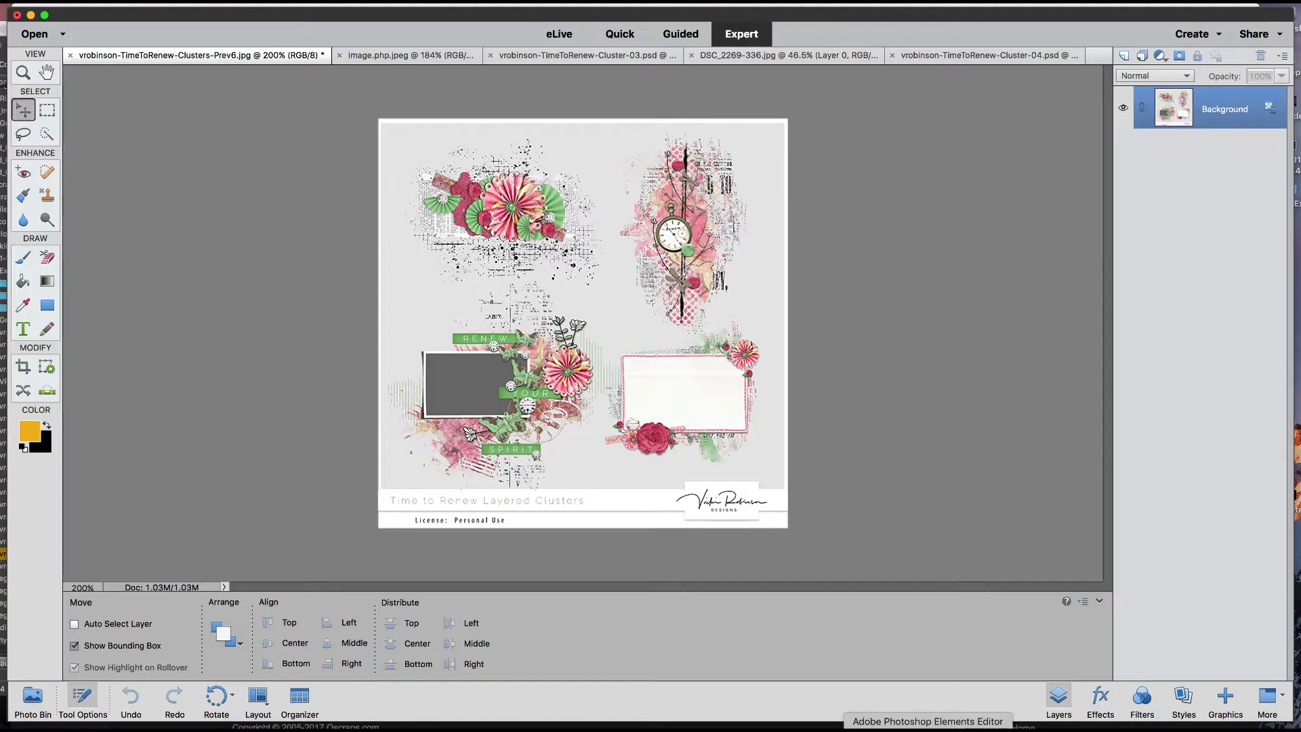
Bring the TimeToRenew-Cluster-03.psd document to the front and look through its layer stack.
left_click(603, 57)
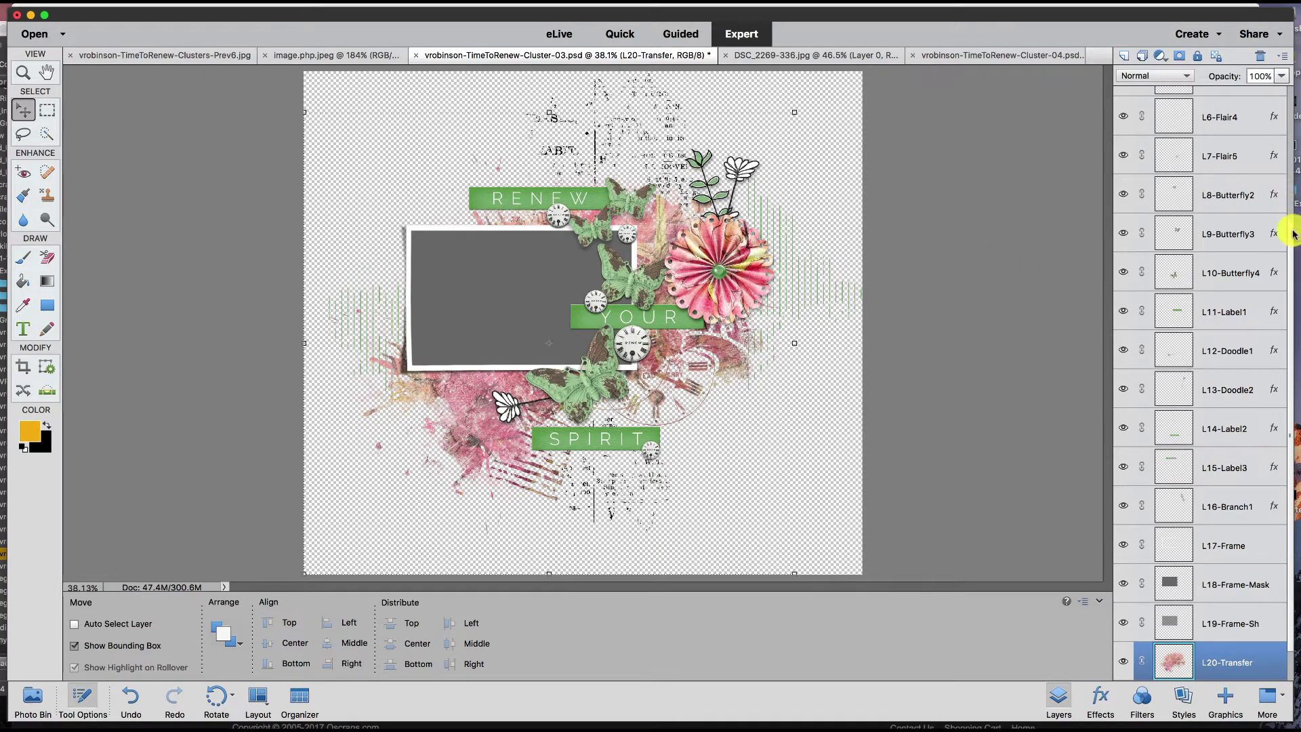
scroll(1289, 205, "up", 1)
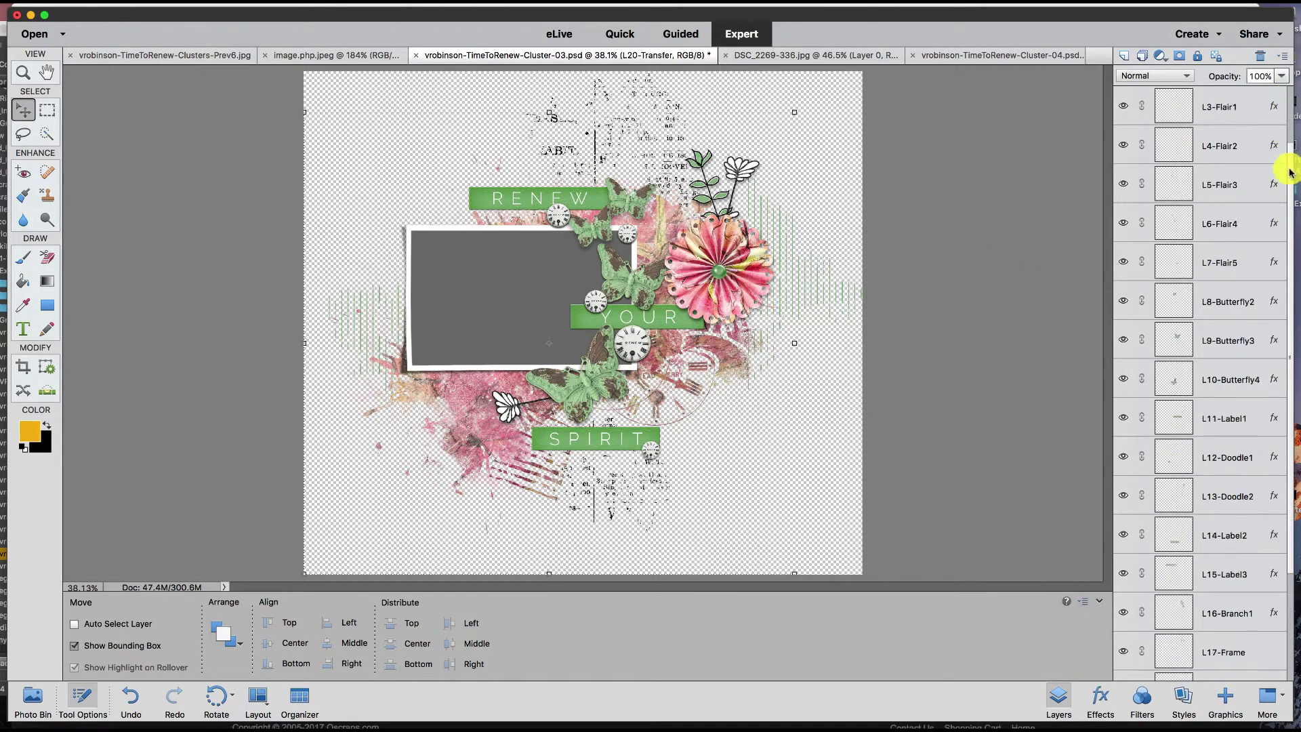
scroll(1294, 237, "down", 1)
scroll(1294, 271, "down", 1)
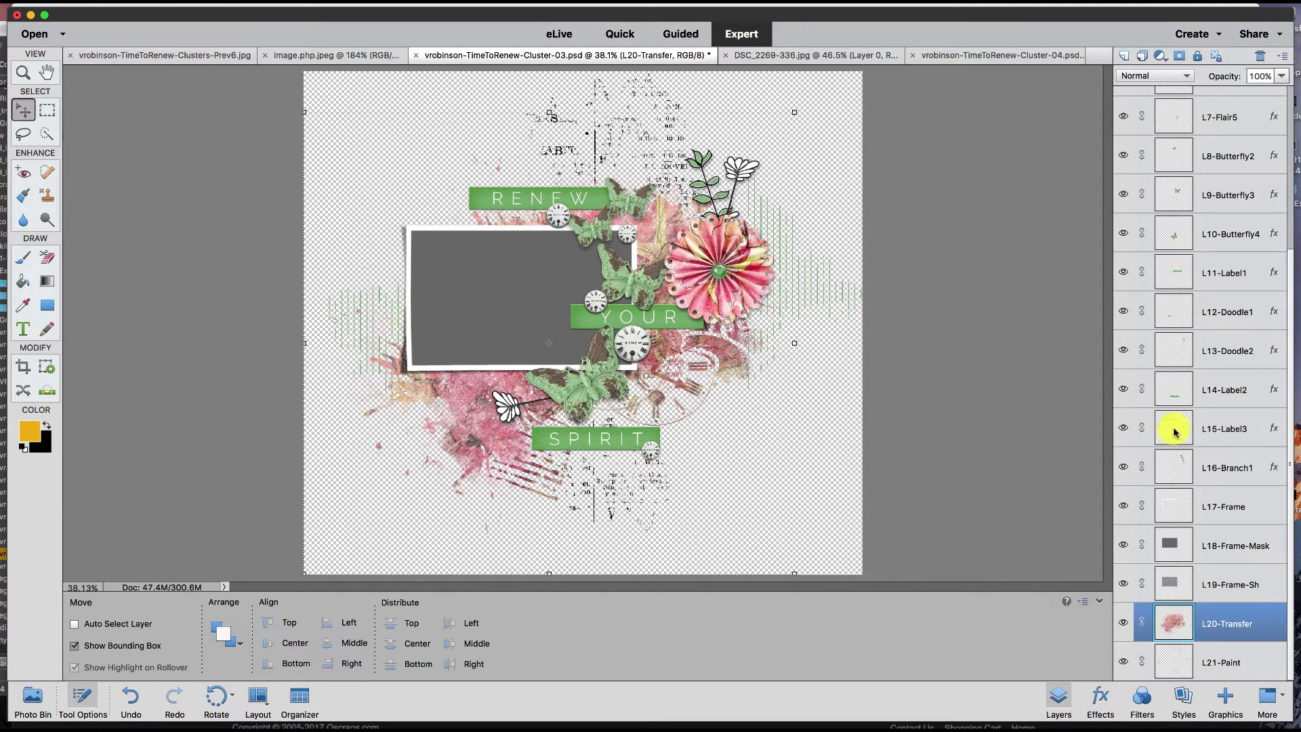
Hide the layers L15-Label3, L14-Label2 and L11-Label1, and show all three again.
left_click(1122, 427)
left_click(1124, 389)
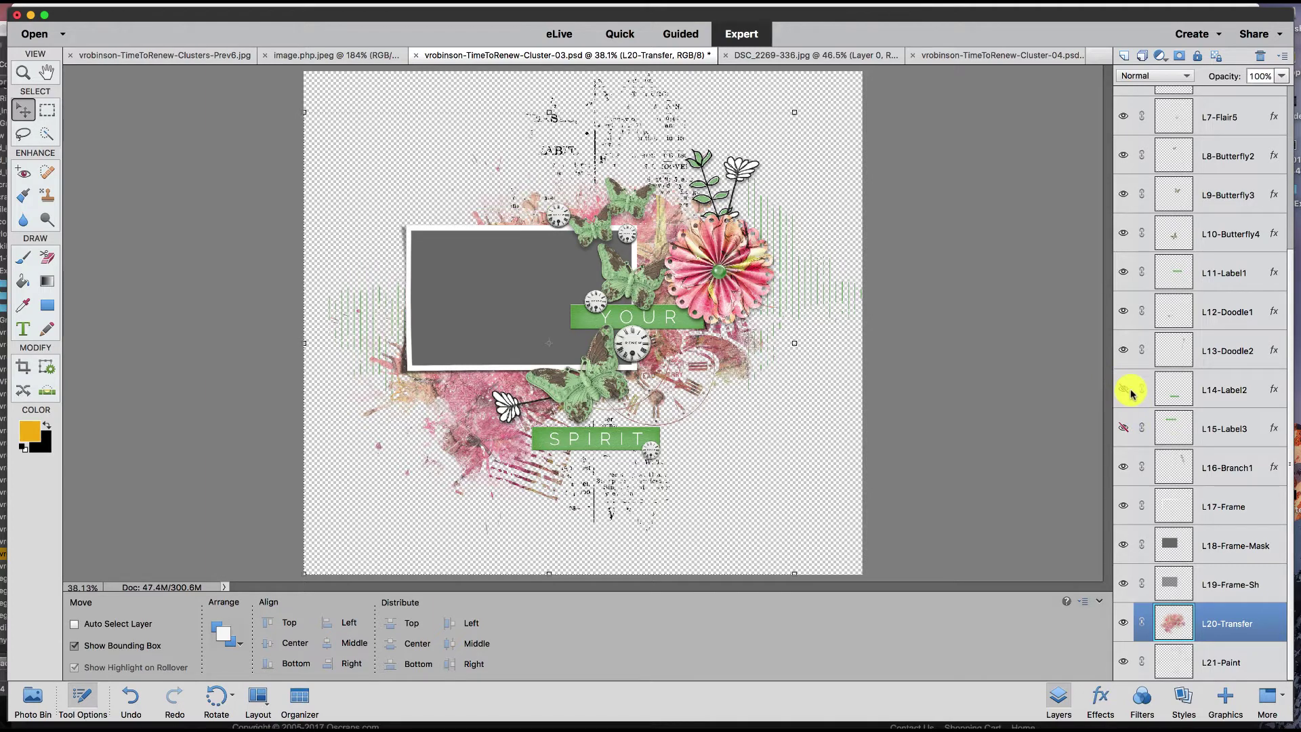
left_click(1129, 392)
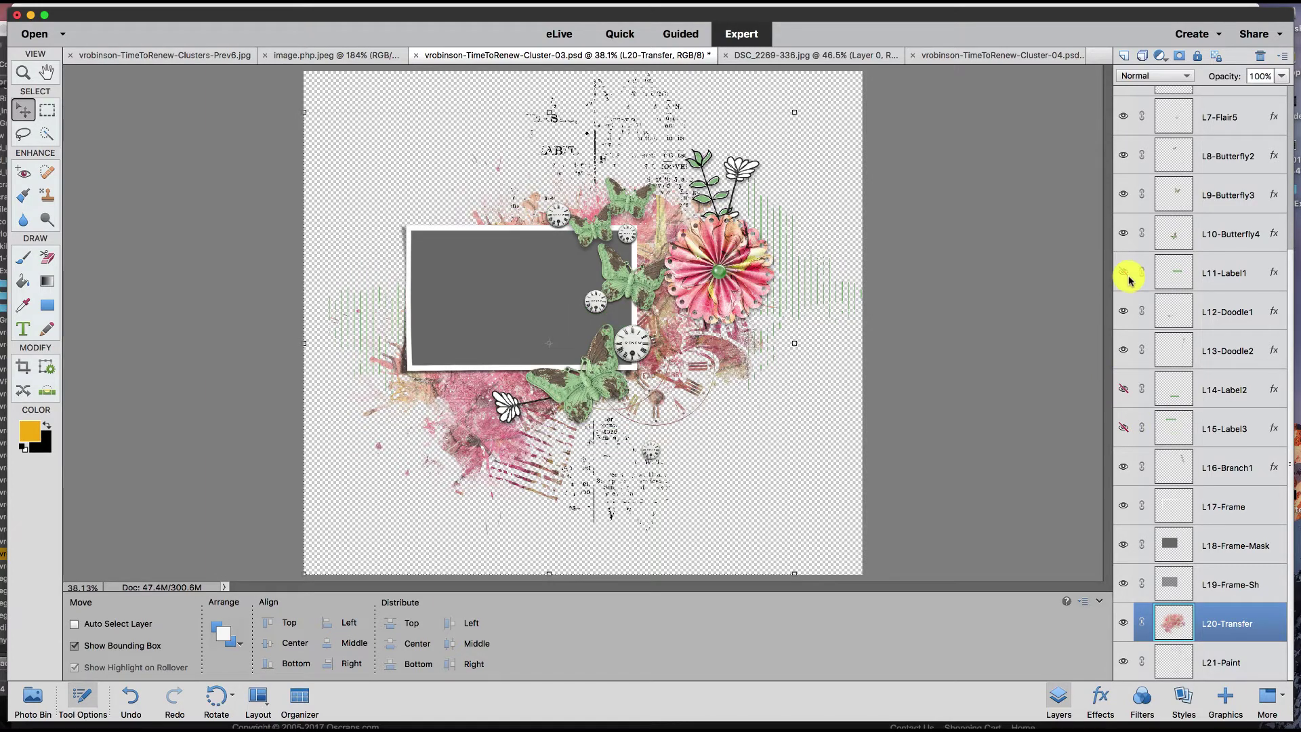
left_click(1124, 394)
left_click(1125, 395)
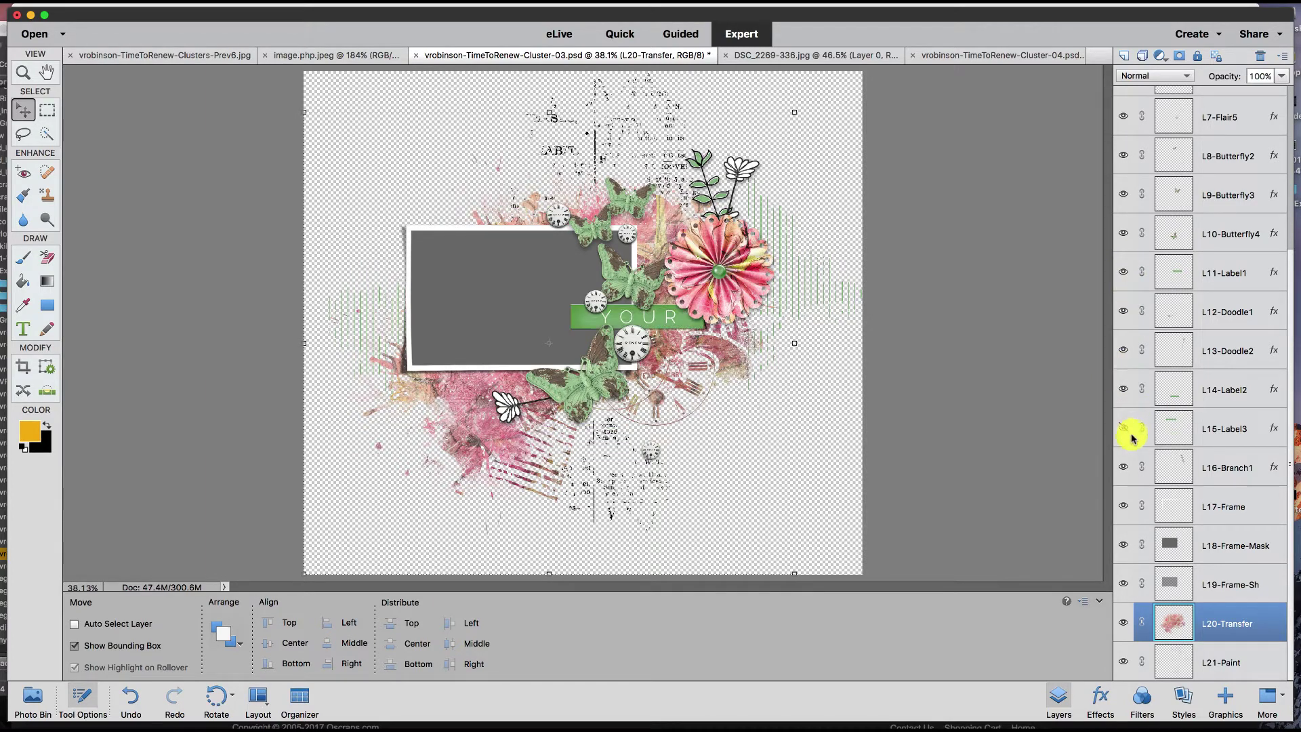
left_click(1126, 431)
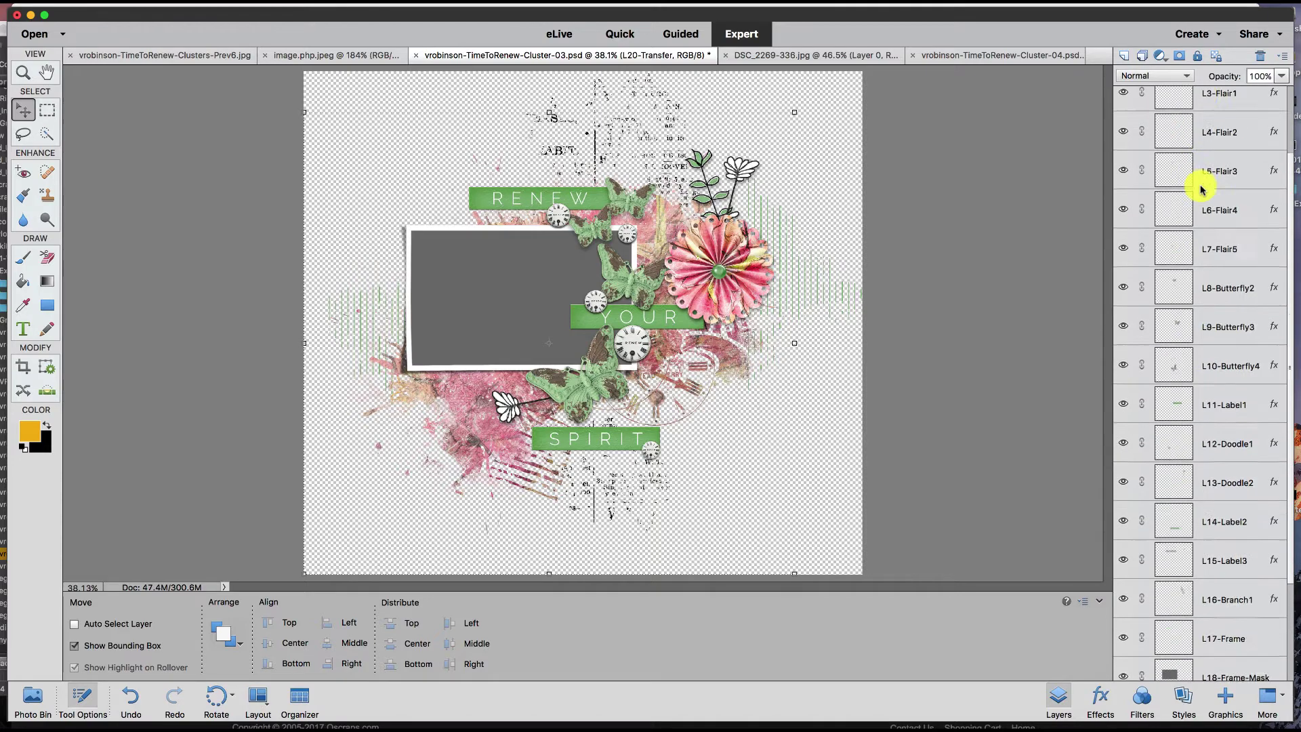
Add the DSC_2269-336.jpg photo directly above L18-Frame-Mask, scaled to 50.06% and positioned to cover the frame opening.
scroll(1200, 189, "up", 5)
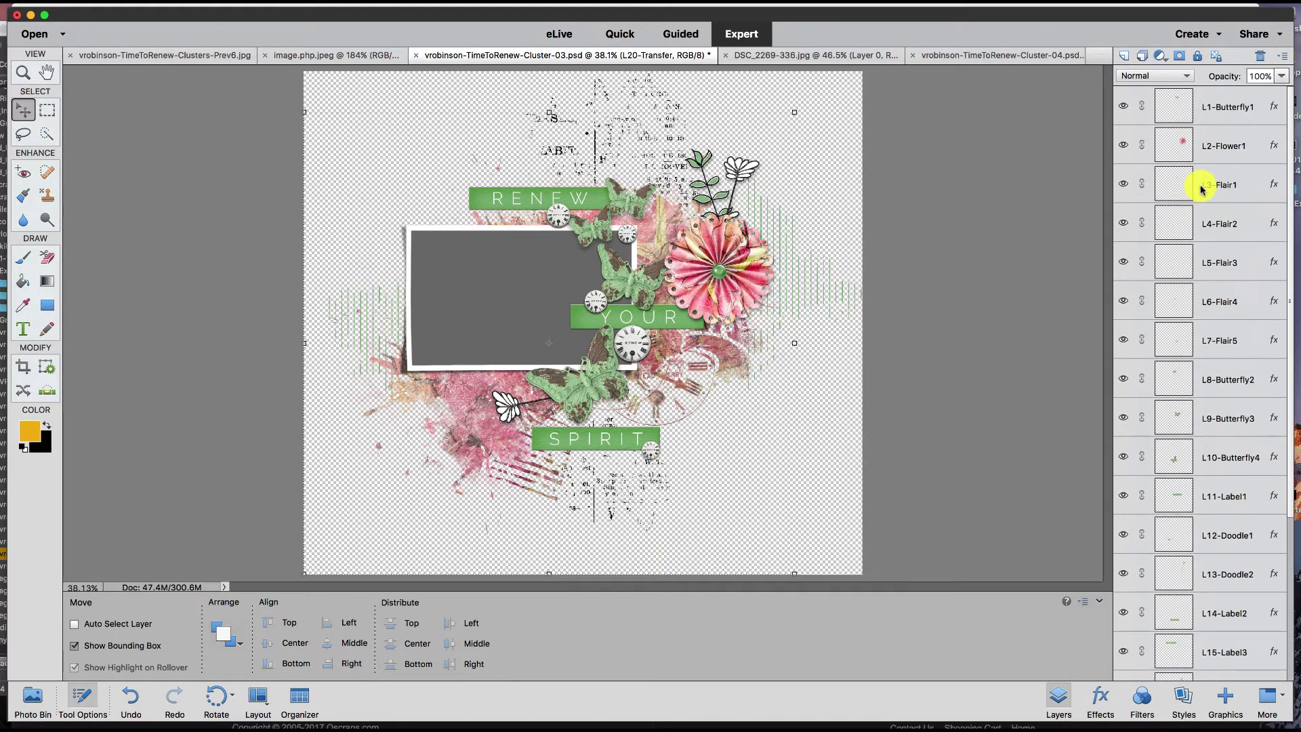
scroll(1200, 190, "down", 5)
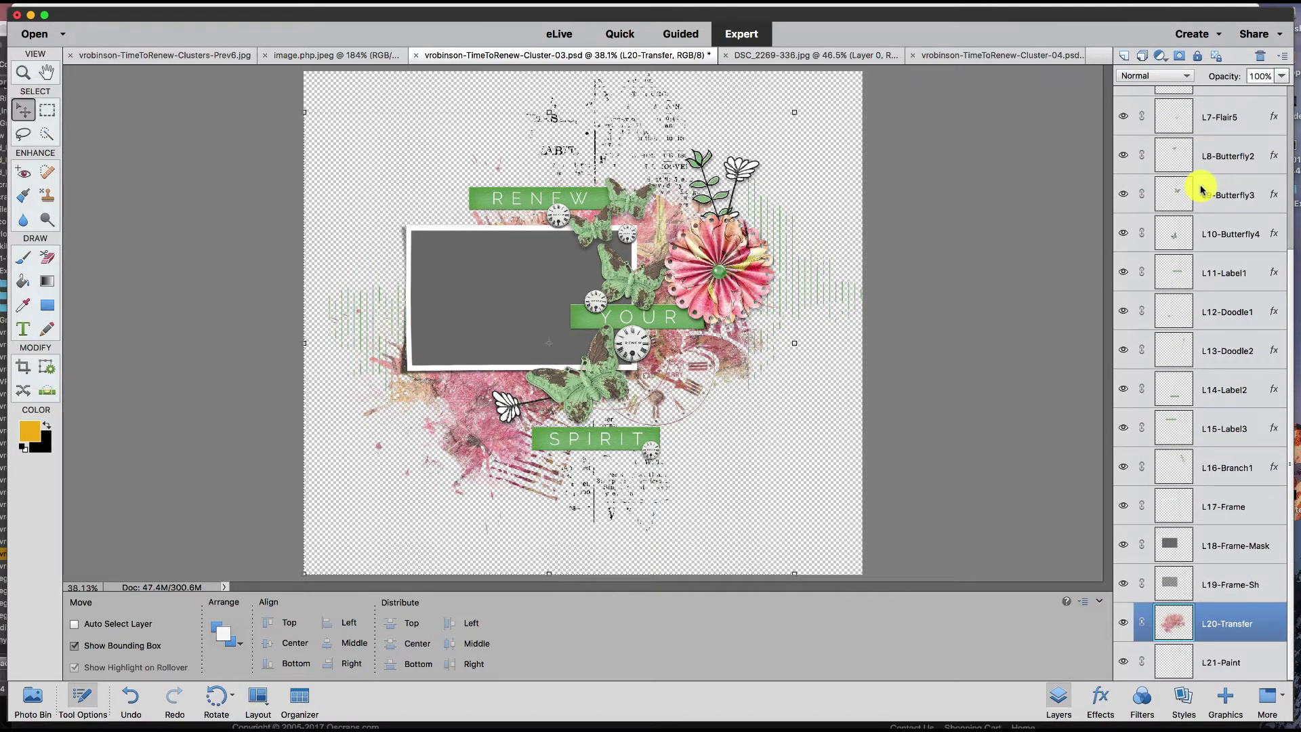
key("alt+bracketright")
key("alt+bracketright")
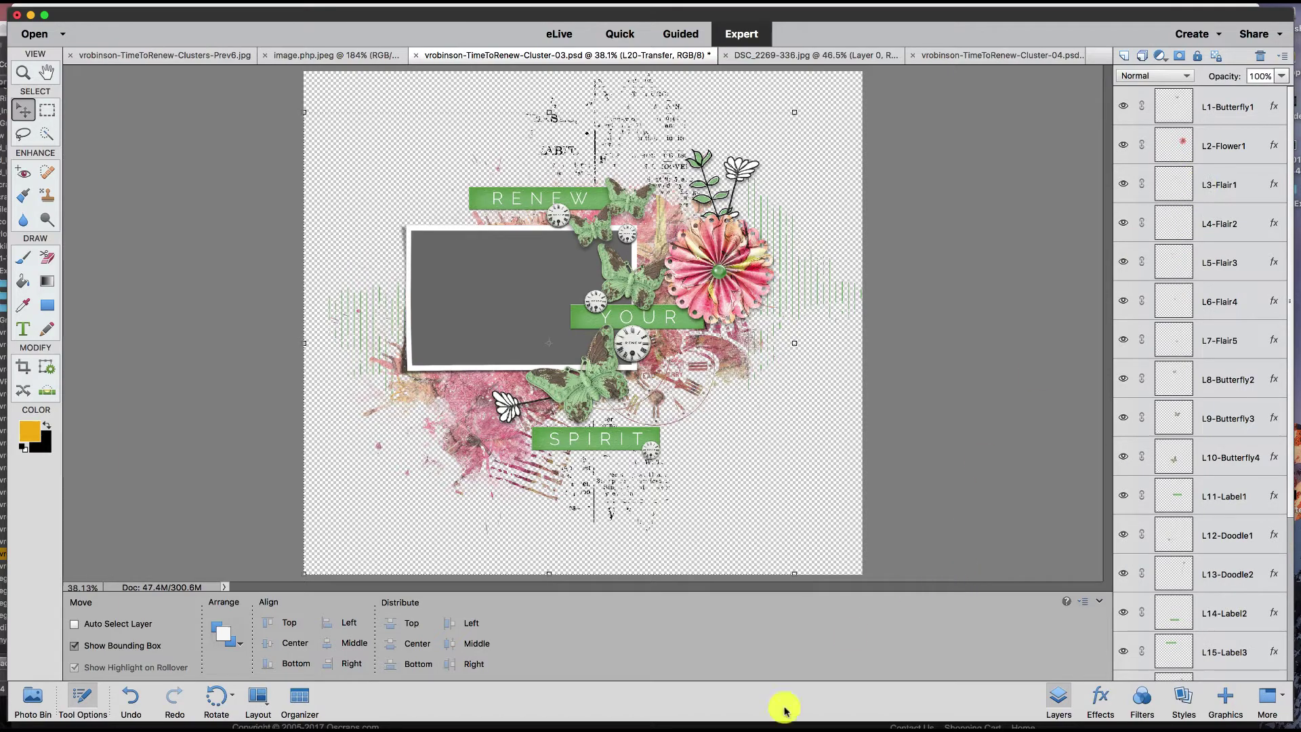
left_click(784, 54)
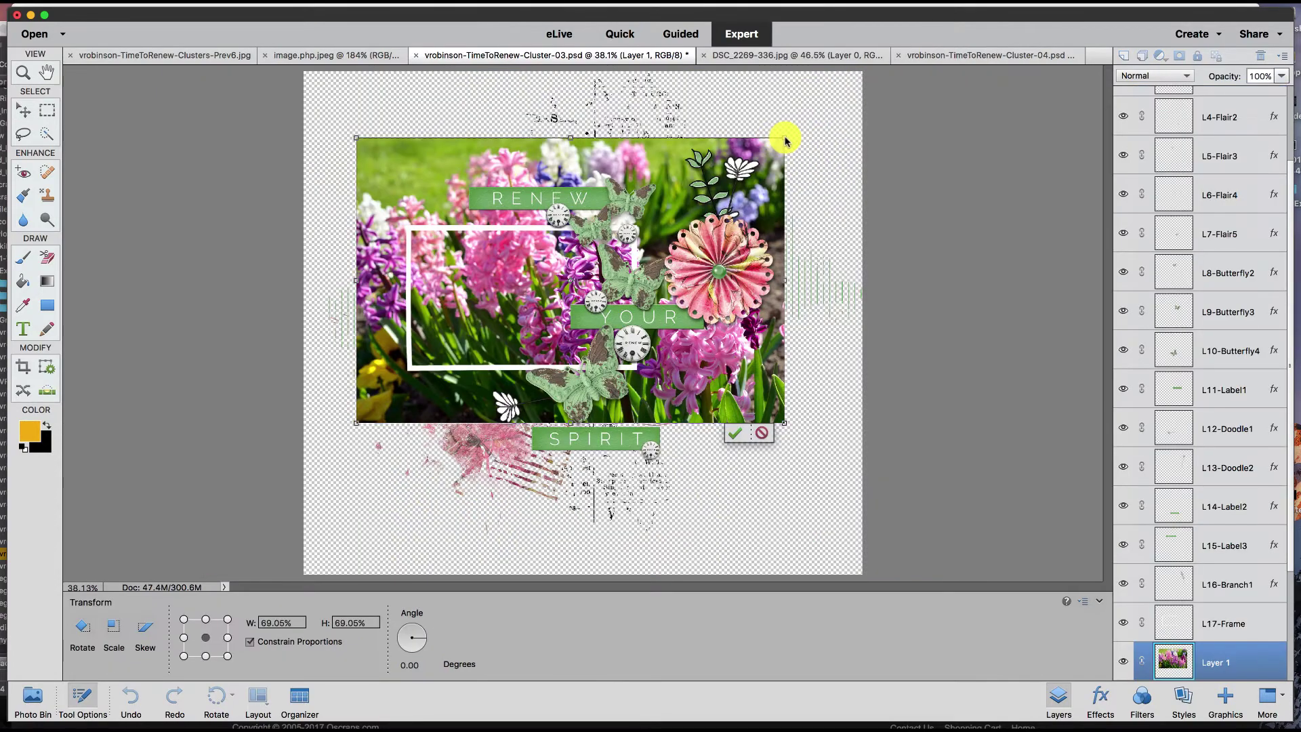
left_click_drag(784, 138, 667, 217)
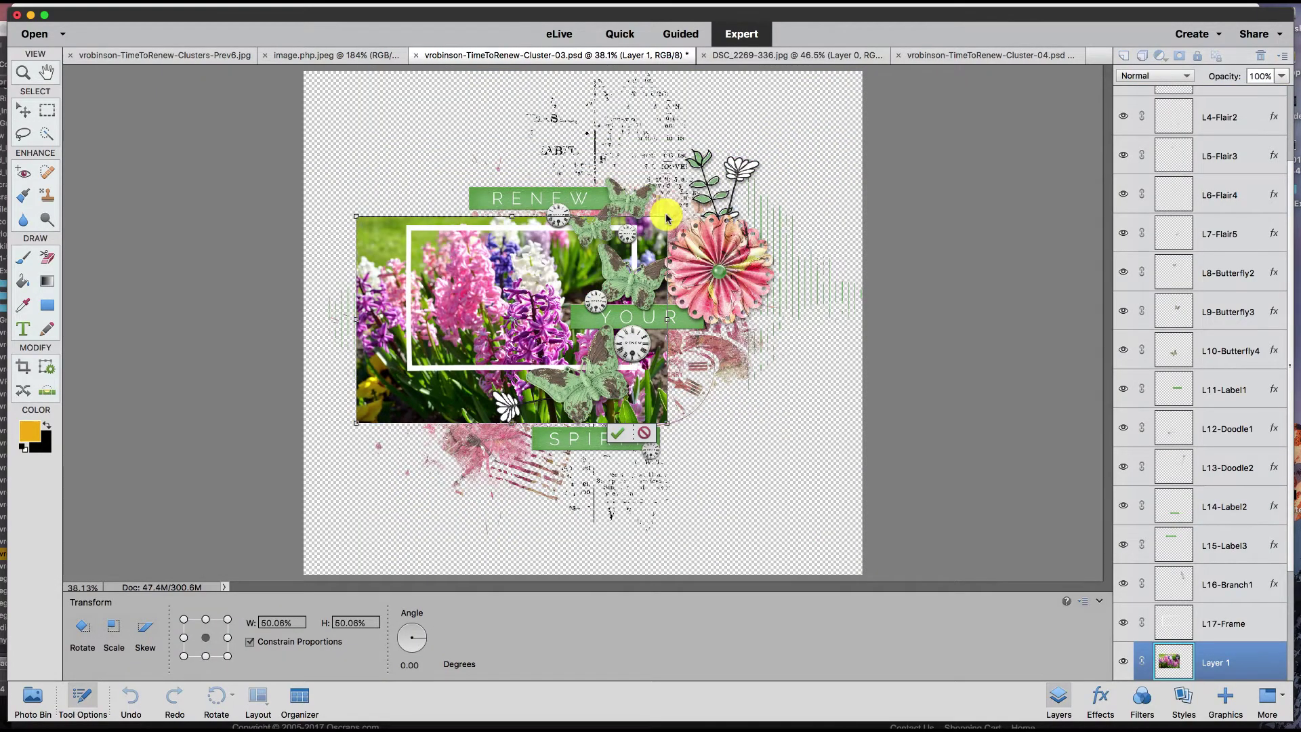
left_click_drag(542, 297, 547, 266)
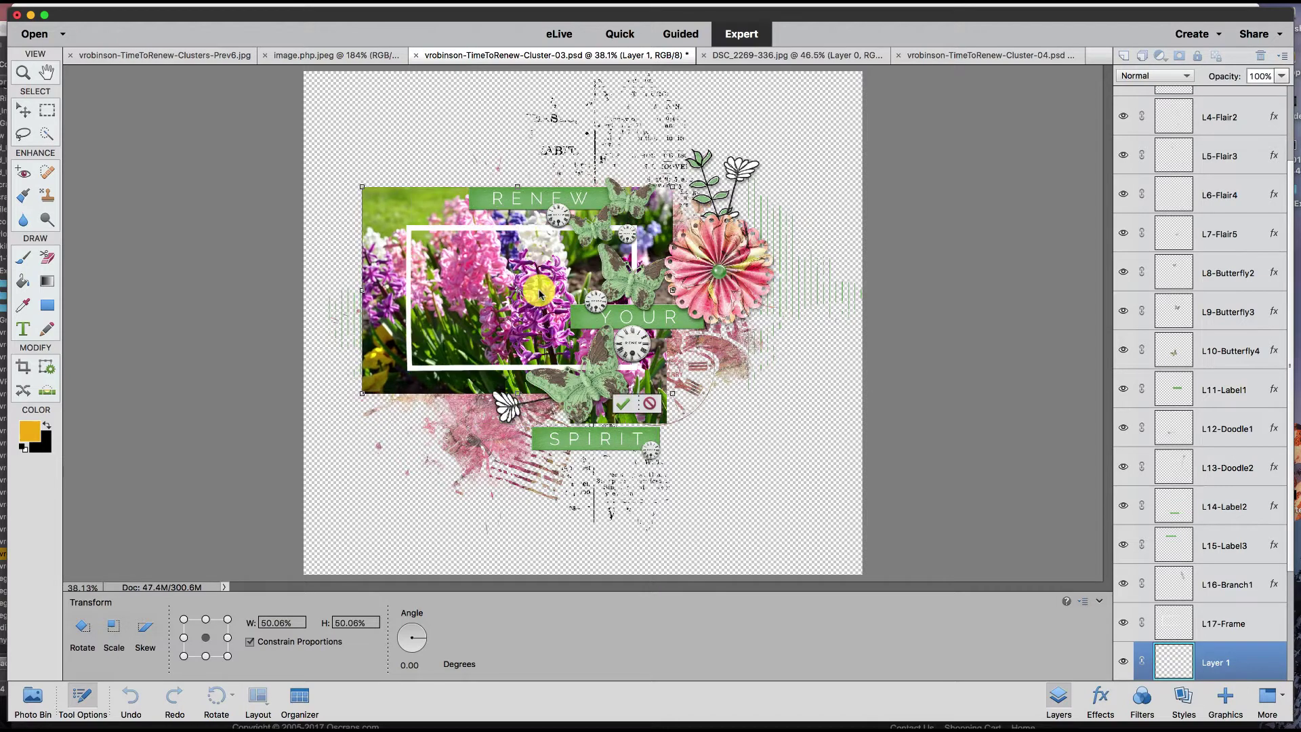
left_click(619, 405)
Clip the flower photo layer to the L18-Frame-Mask layer with a clipping mask.
scroll(1208, 508, "down", 4)
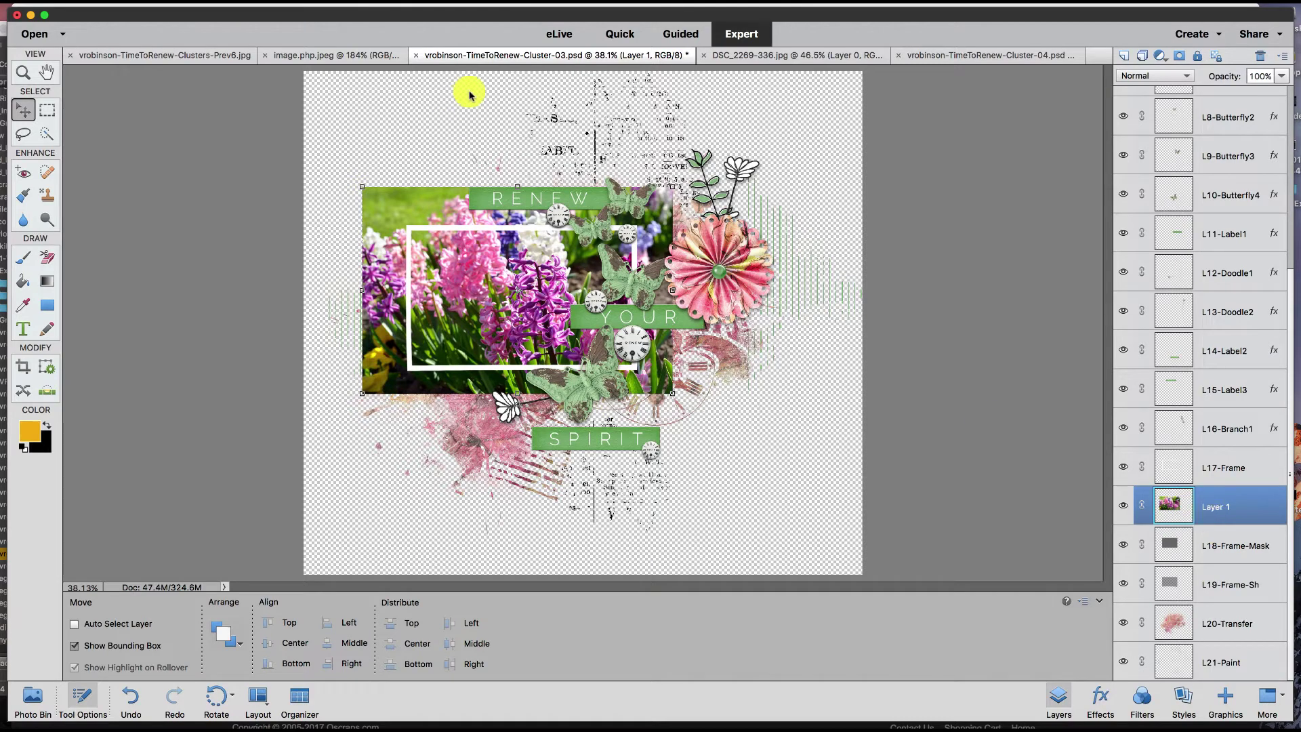
left_click(326, 5)
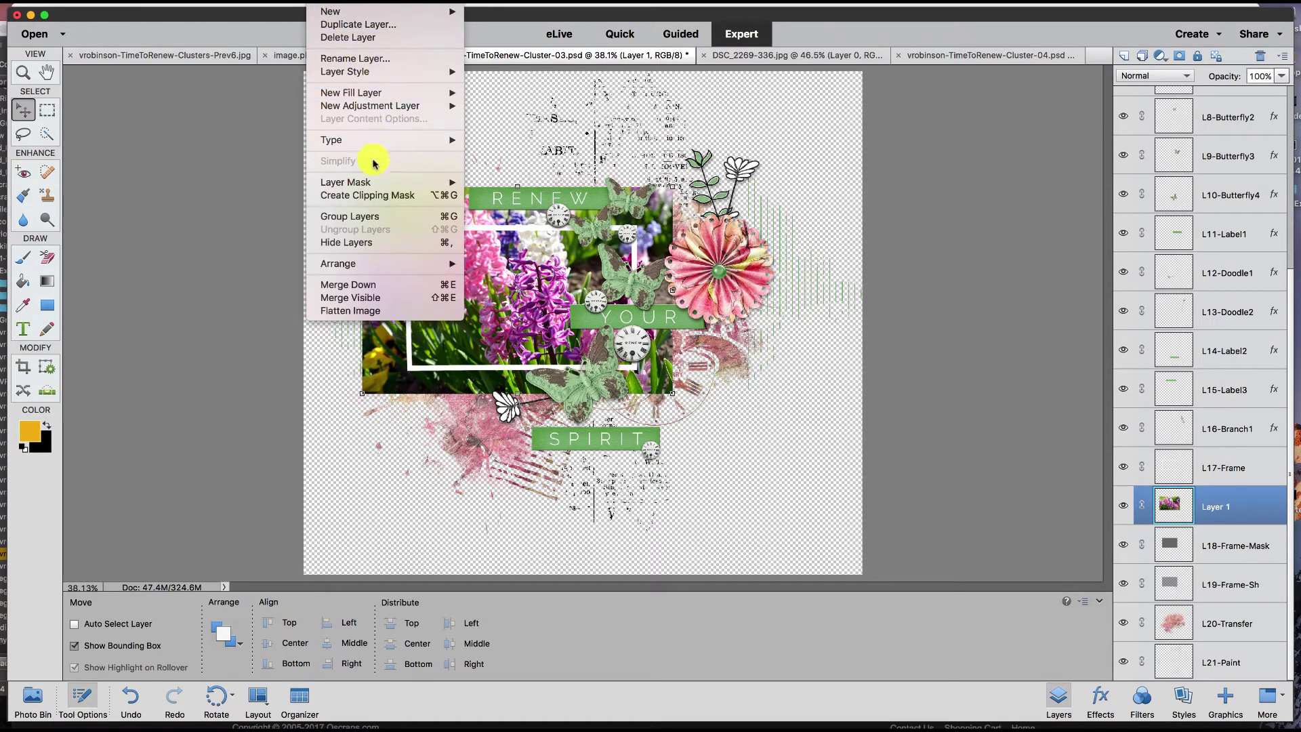
left_click(378, 196)
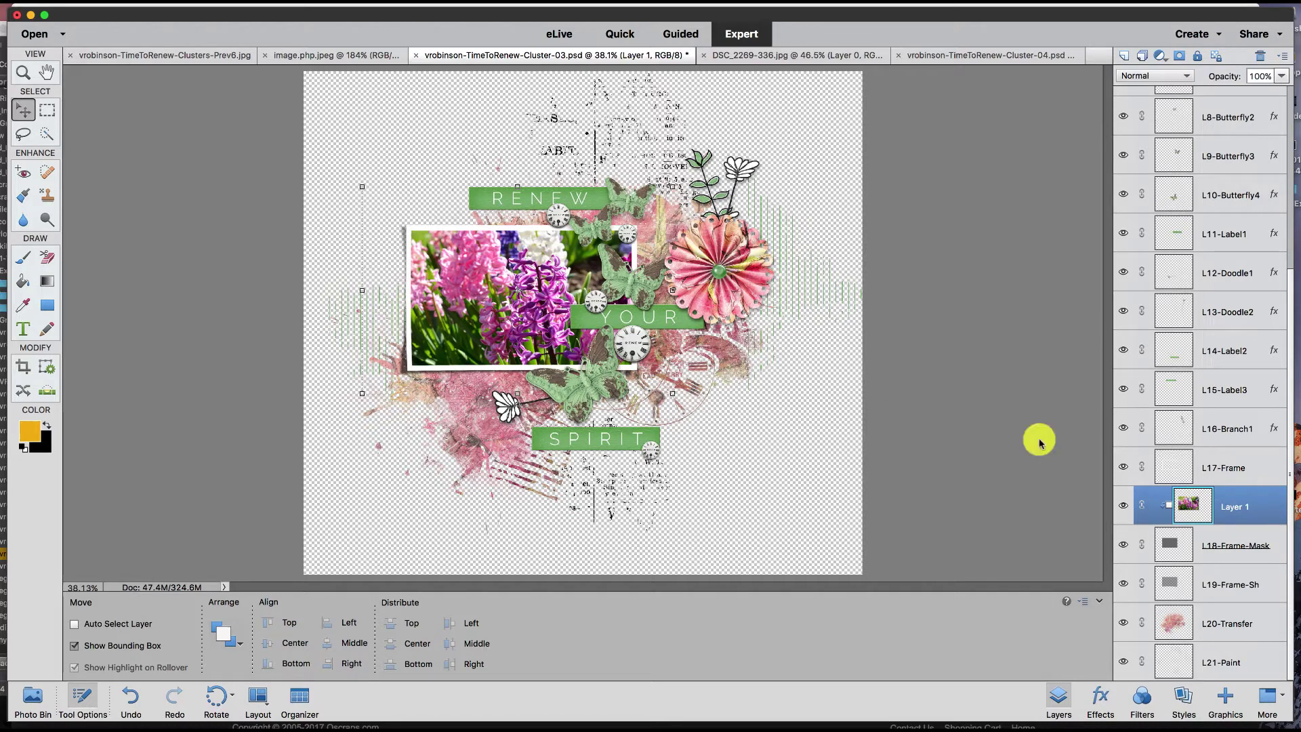
Recolor only the L20-Transfer layer with a clipped Hue/Saturation adjustment layer, setting hue to -54 and saturation to -17.
left_click(1252, 625)
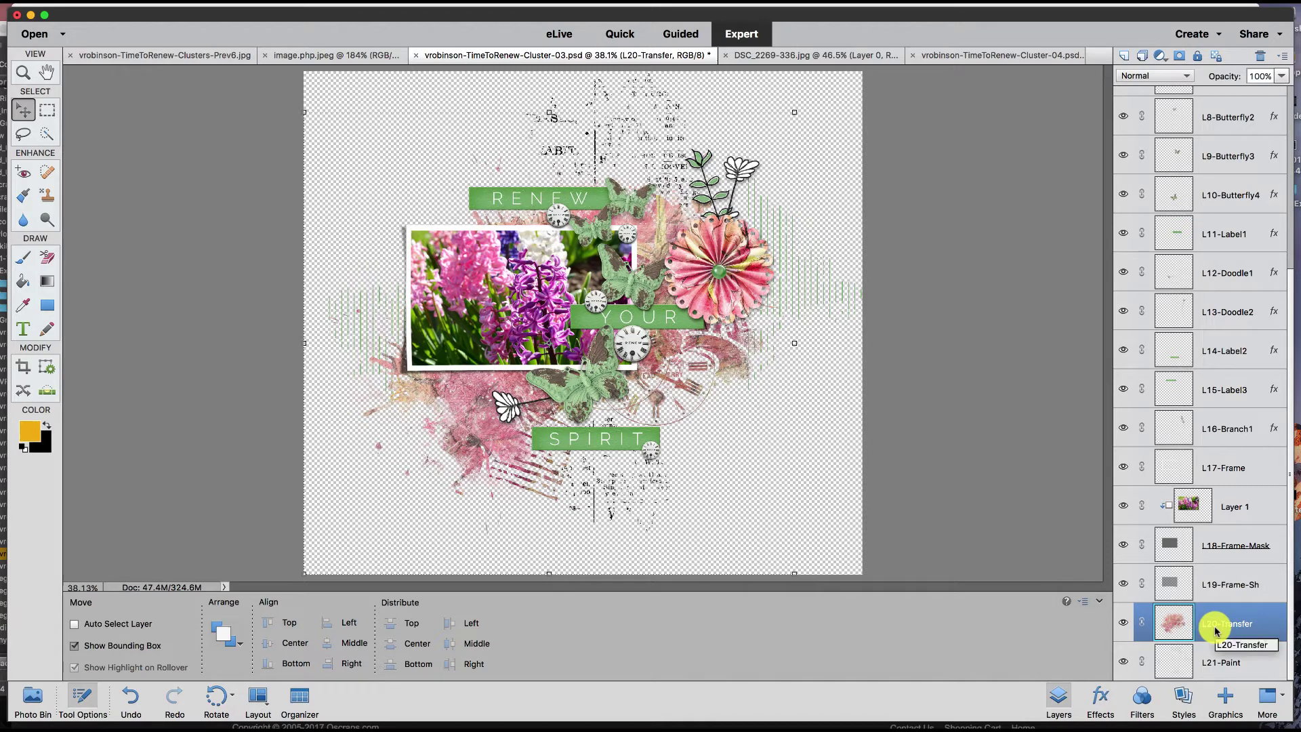
left_click(1163, 56)
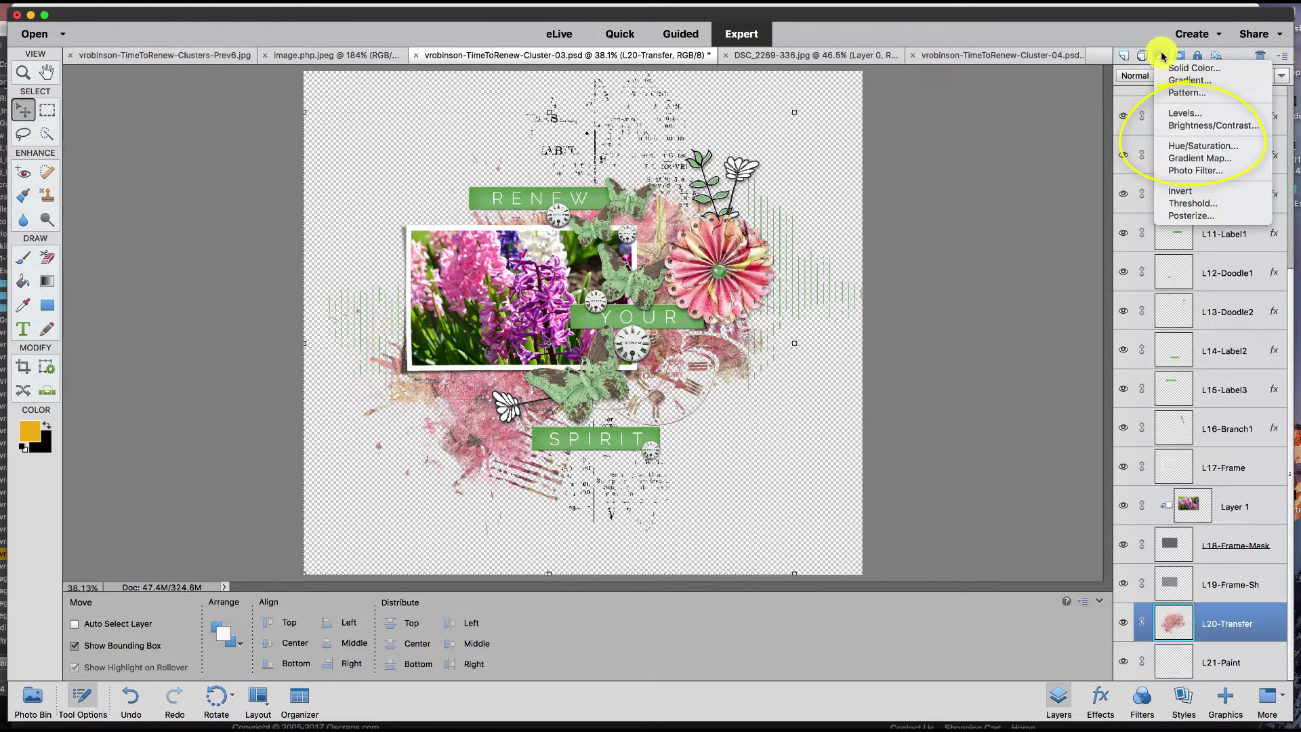
left_click(1190, 148)
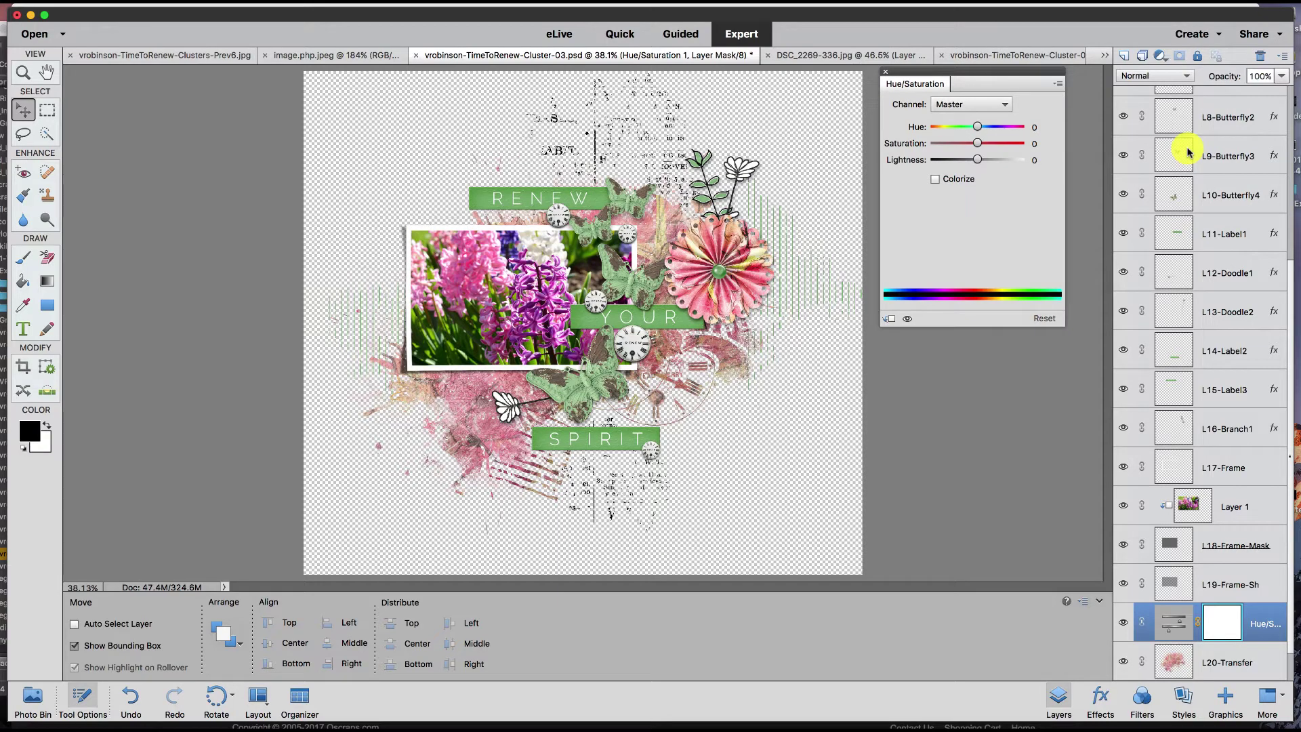
left_click(889, 319)
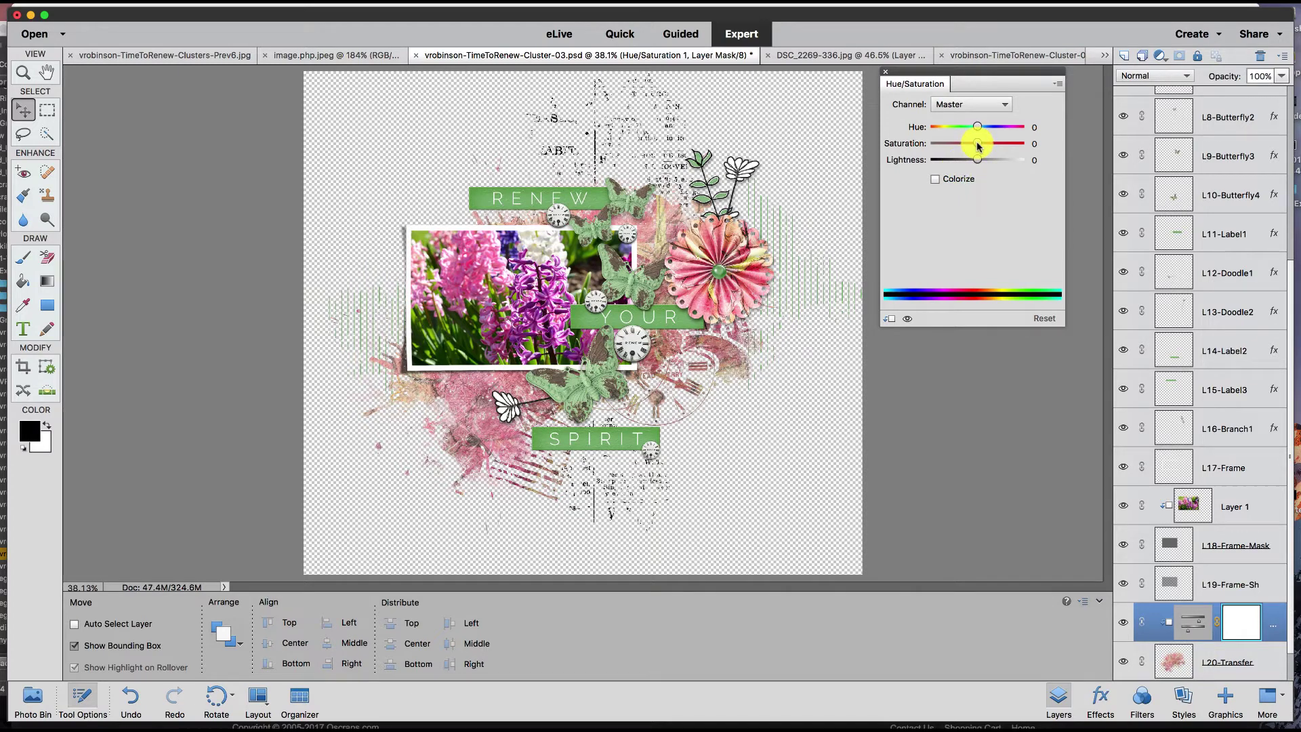
left_click_drag(979, 145, 960, 130)
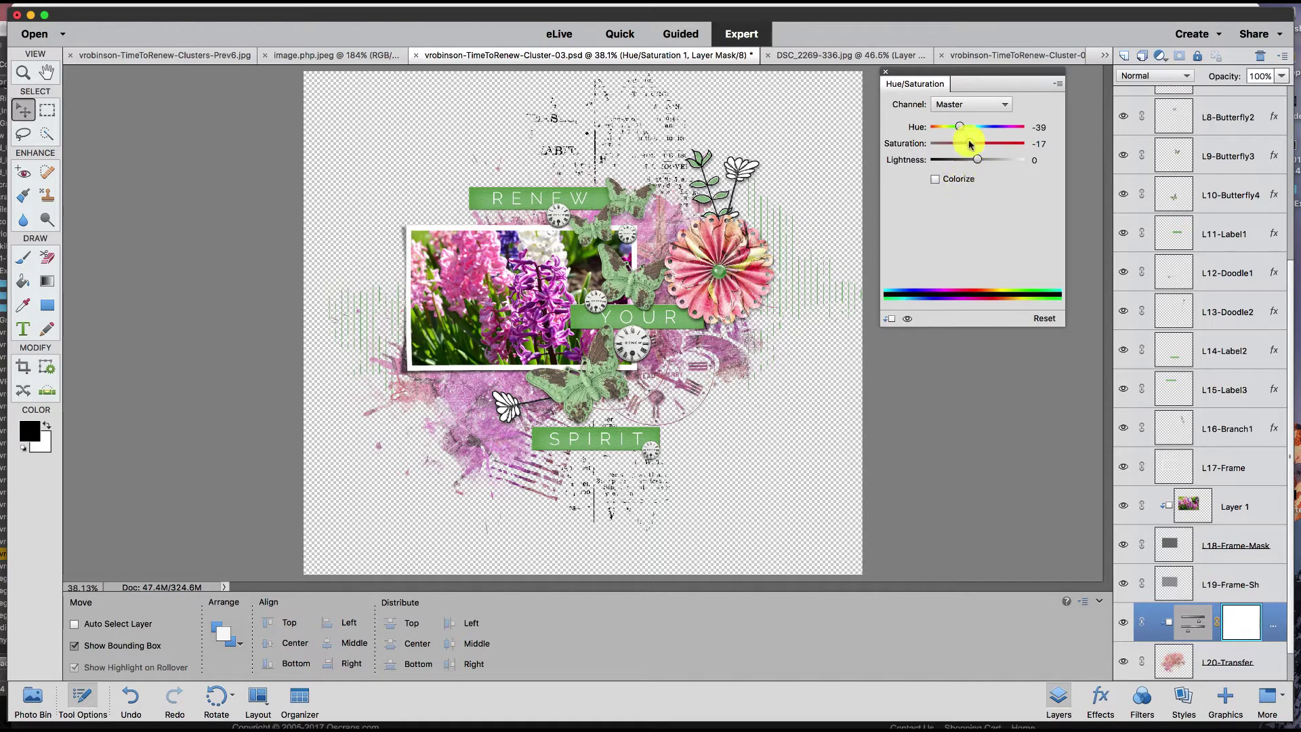
mouse_move(960, 126)
left_mouse_down()
mouse_move(1002, 128)
mouse_move(955, 130)
left_mouse_up()
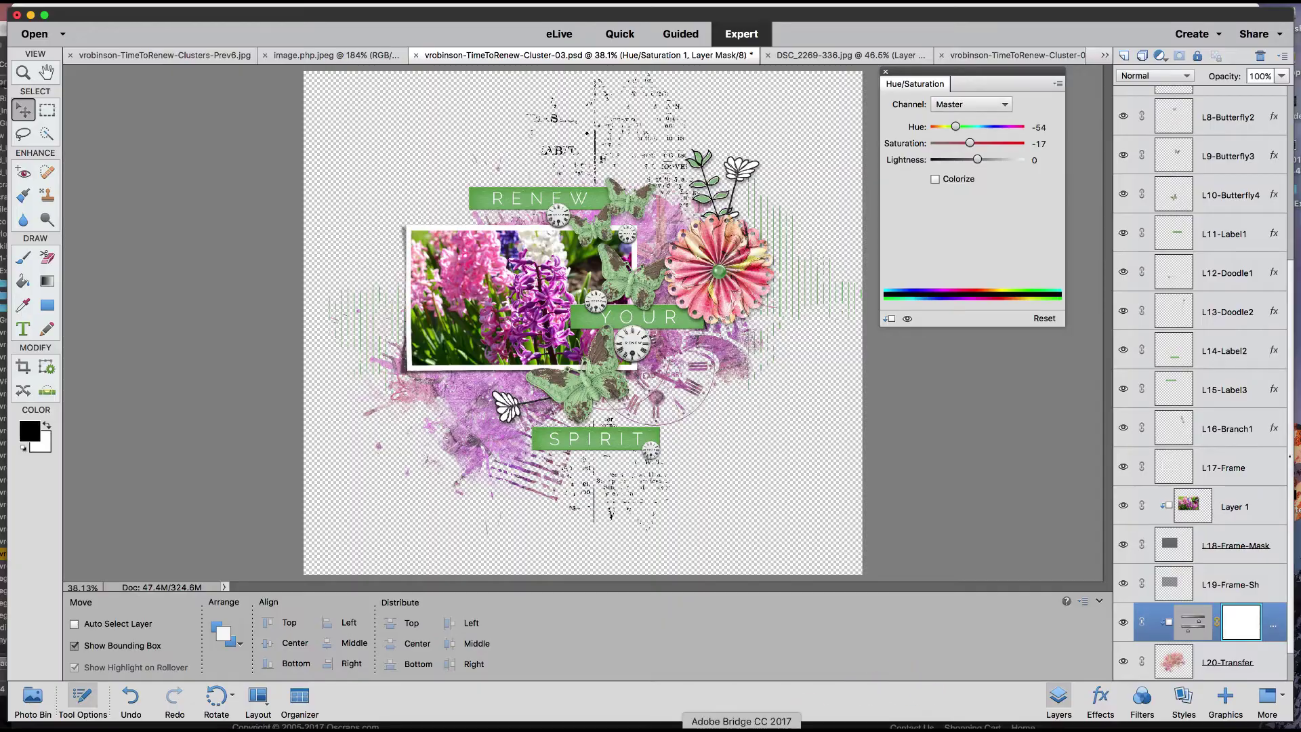
Switch to Adobe Bridge, browse the ExpressYourself-Hope elements and open EYHope3-bottlecap.png in Photoshop Elements.
left_click(741, 729)
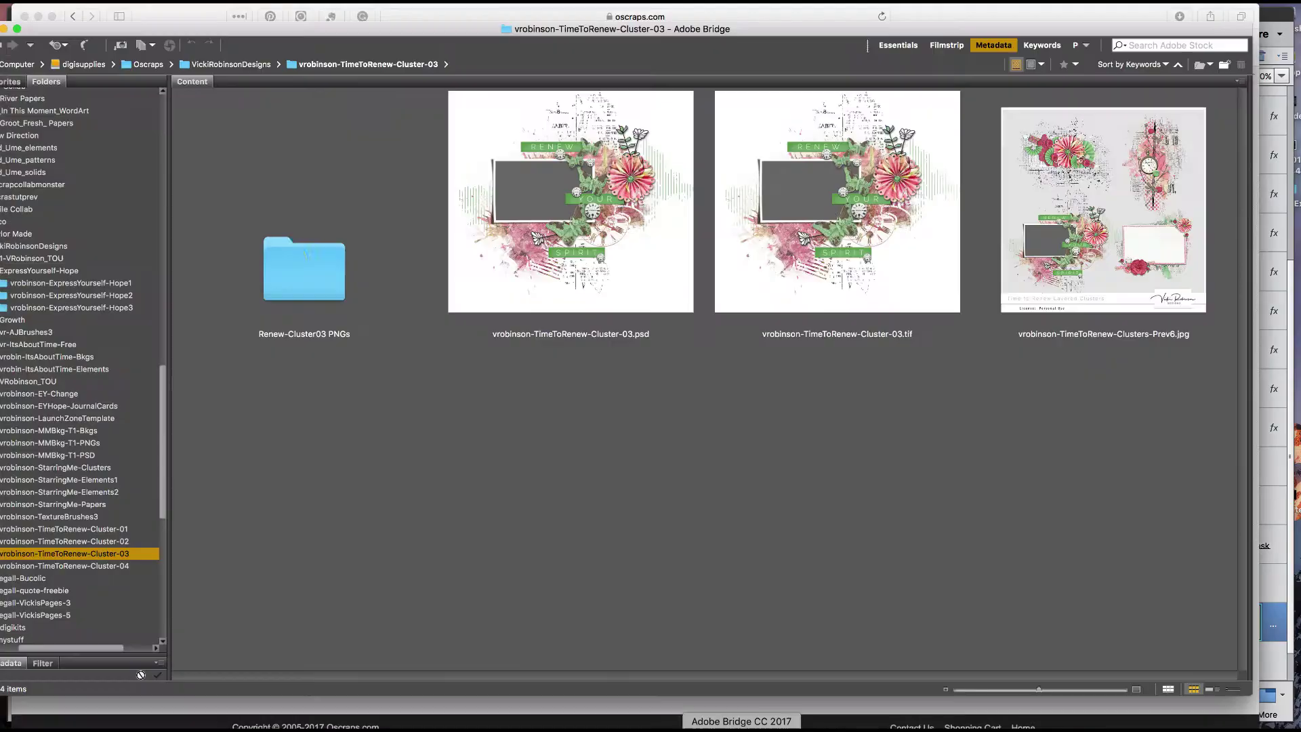
left_click(123, 298)
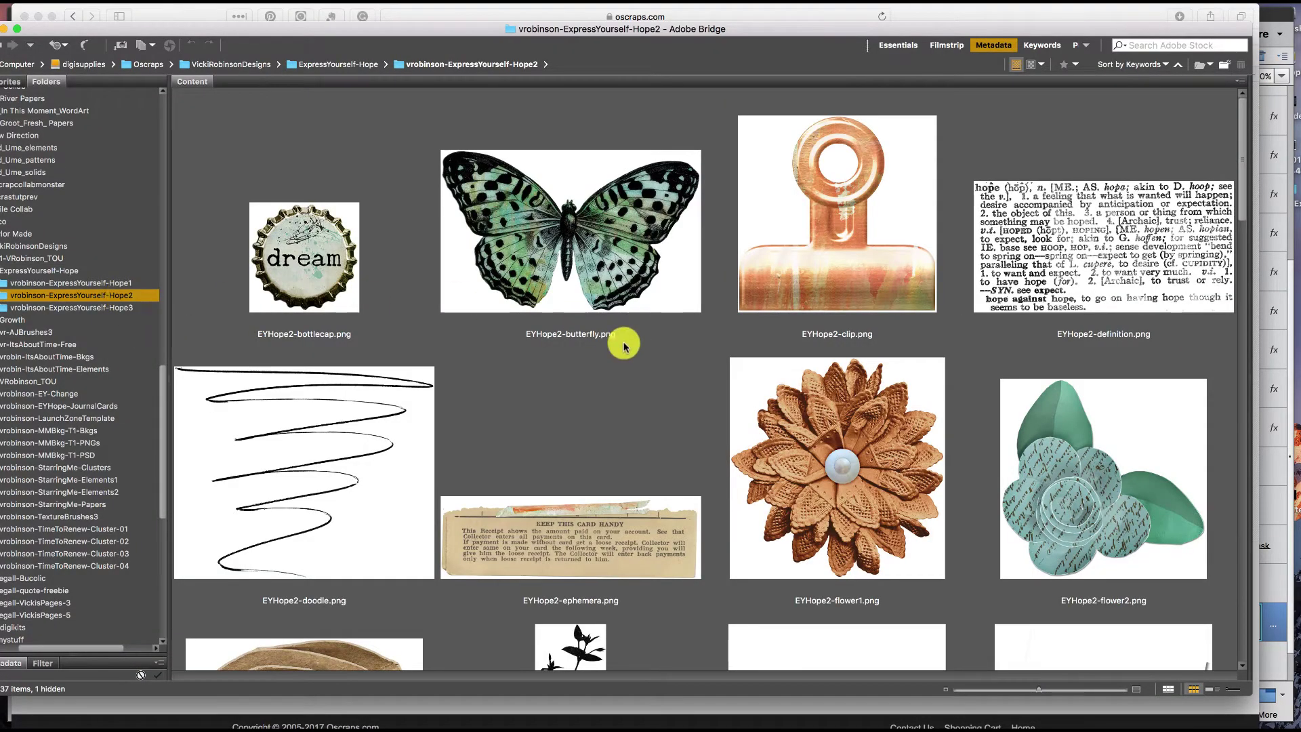
scroll(627, 346, "down", 3)
scroll(630, 351, "down", 3)
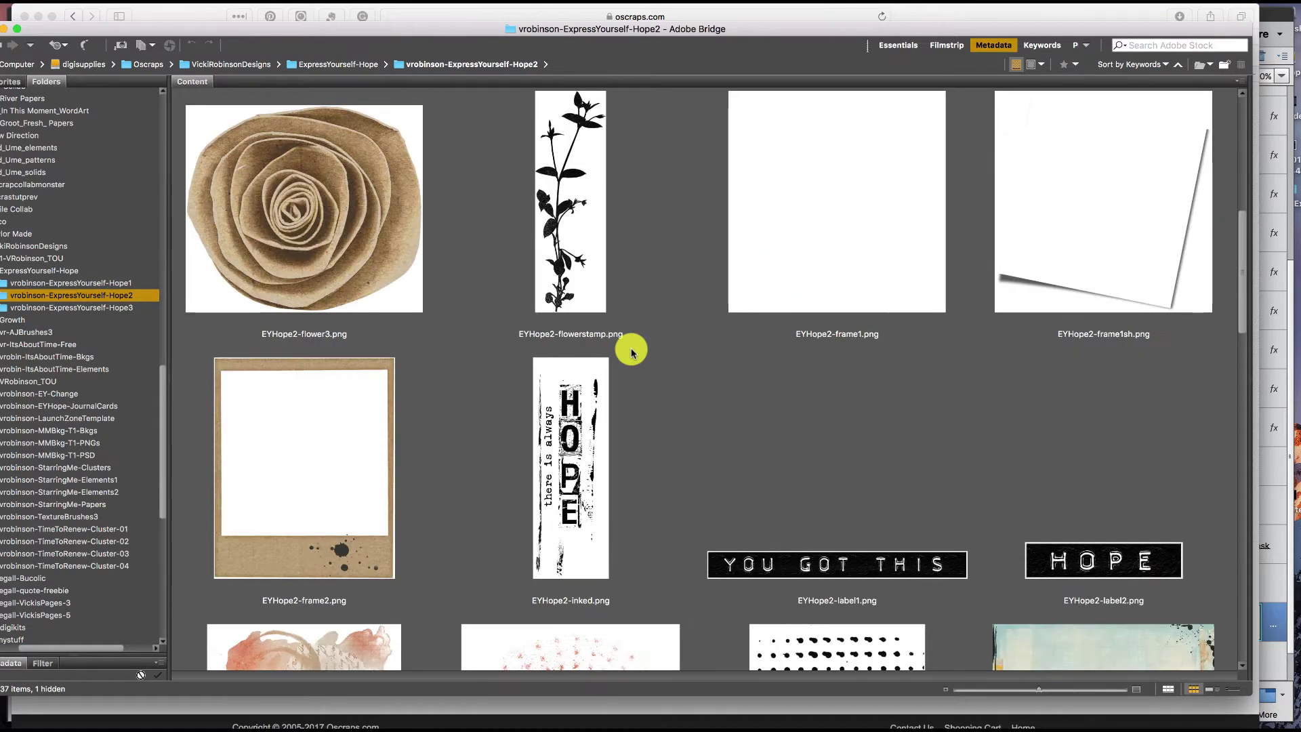
scroll(631, 352, "down", 3)
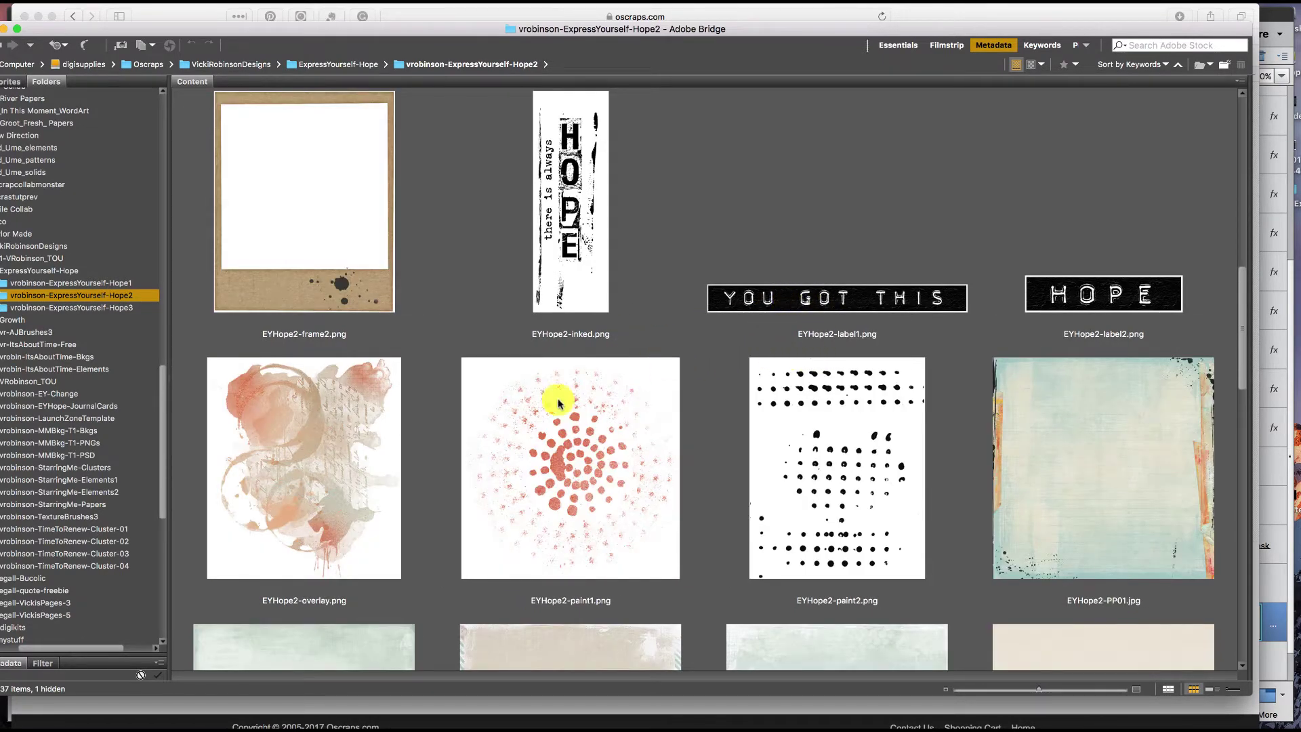
scroll(551, 399, "down", 6)
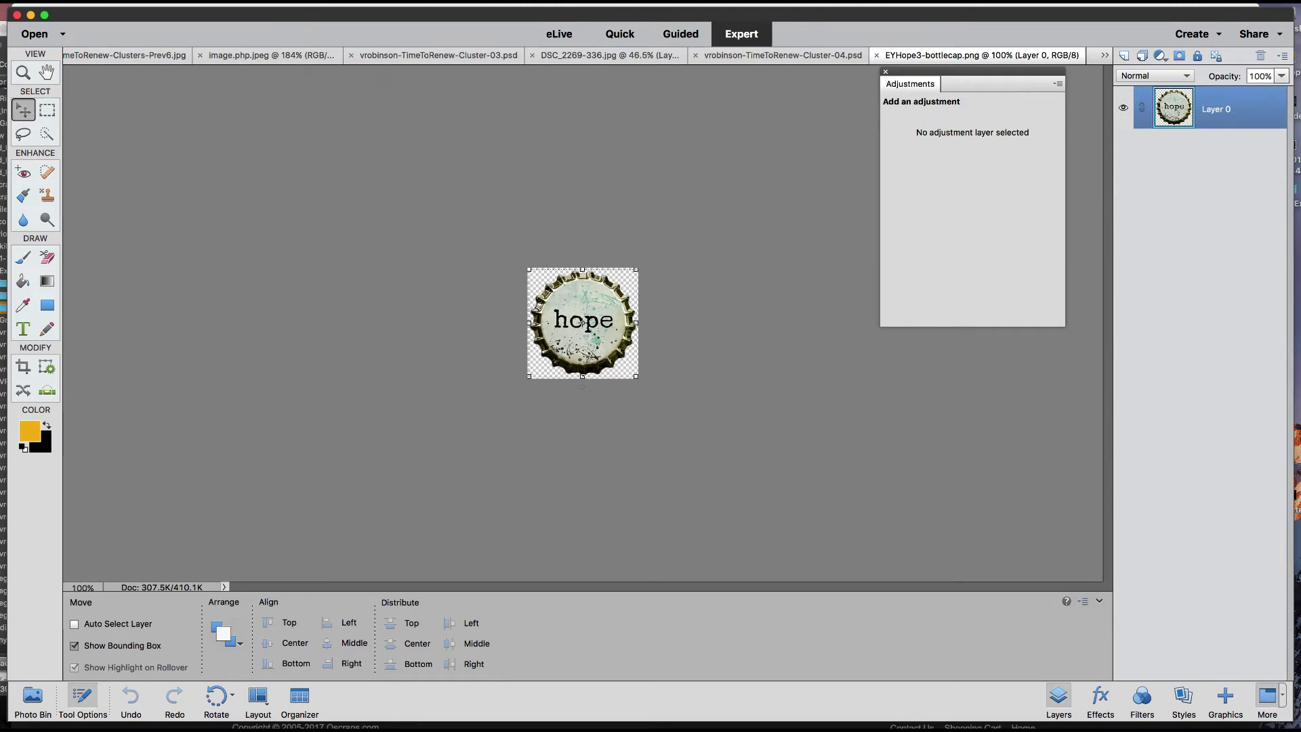
left_click(728, 57)
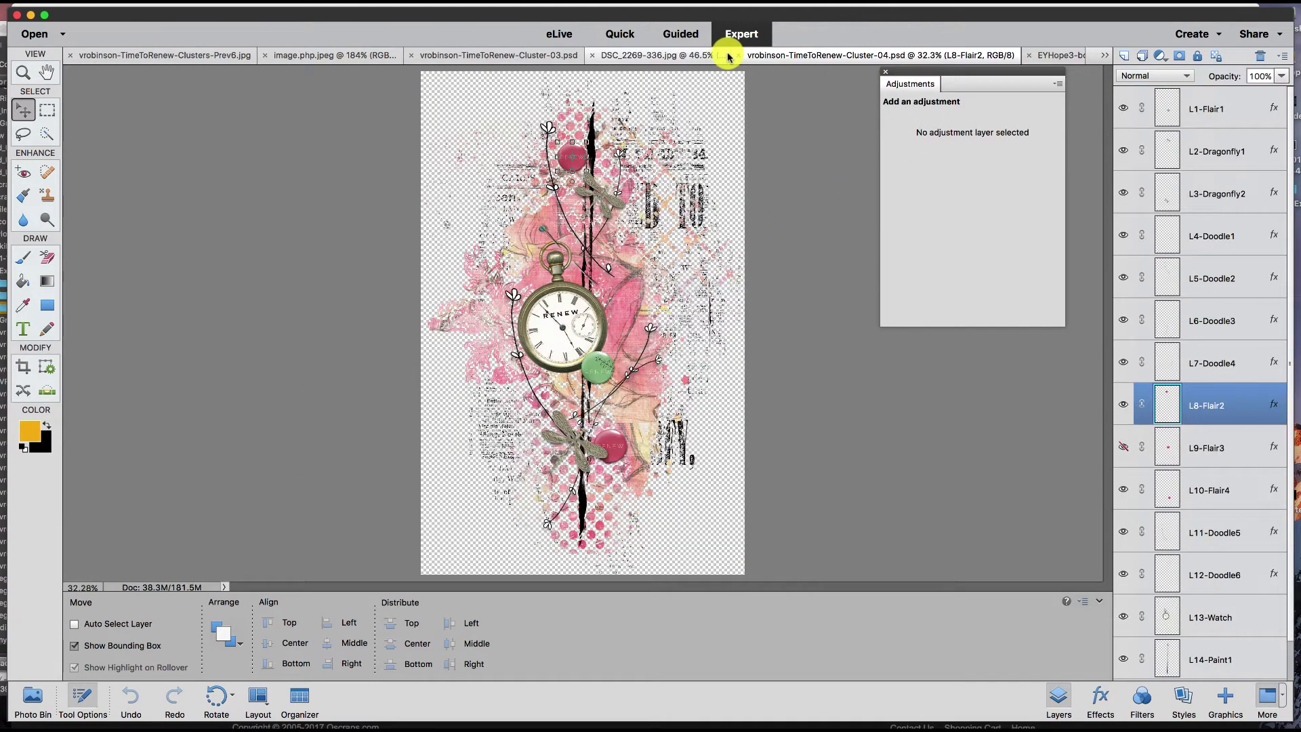
left_click(611, 57)
left_click(596, 55)
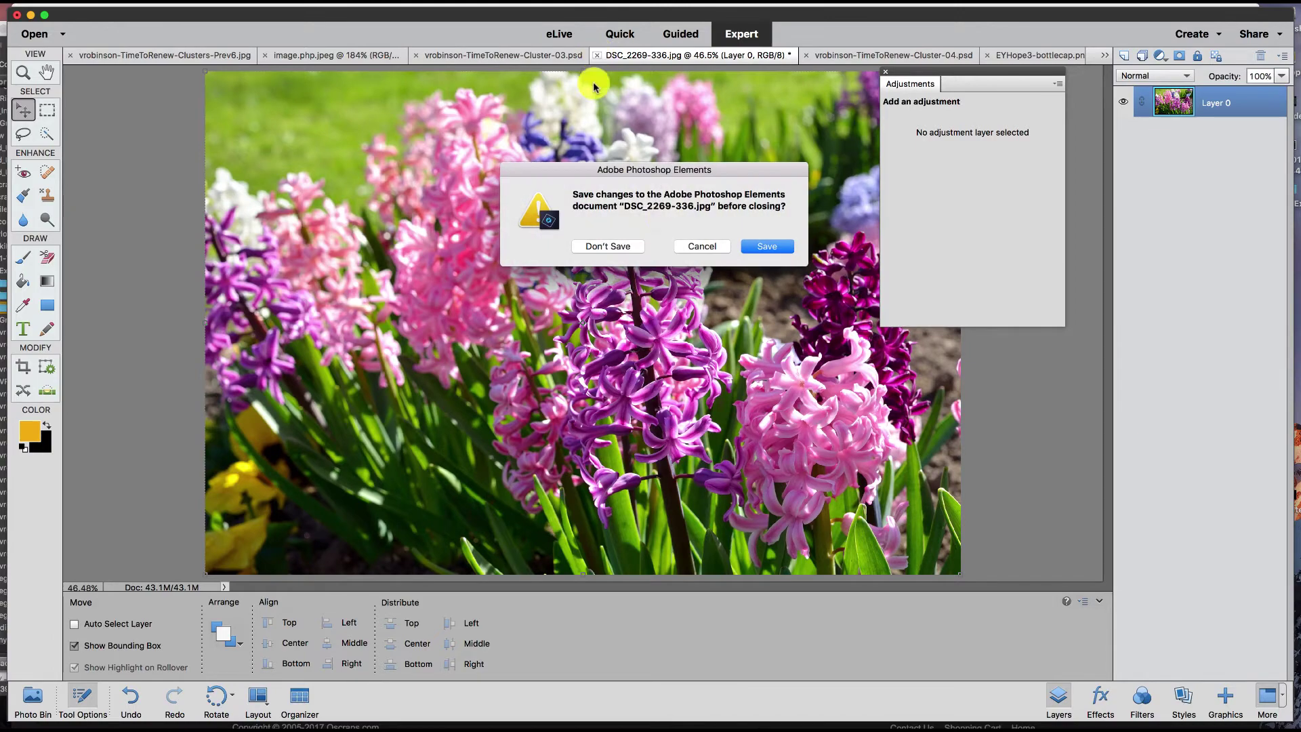
left_click(624, 247)
left_click(479, 53)
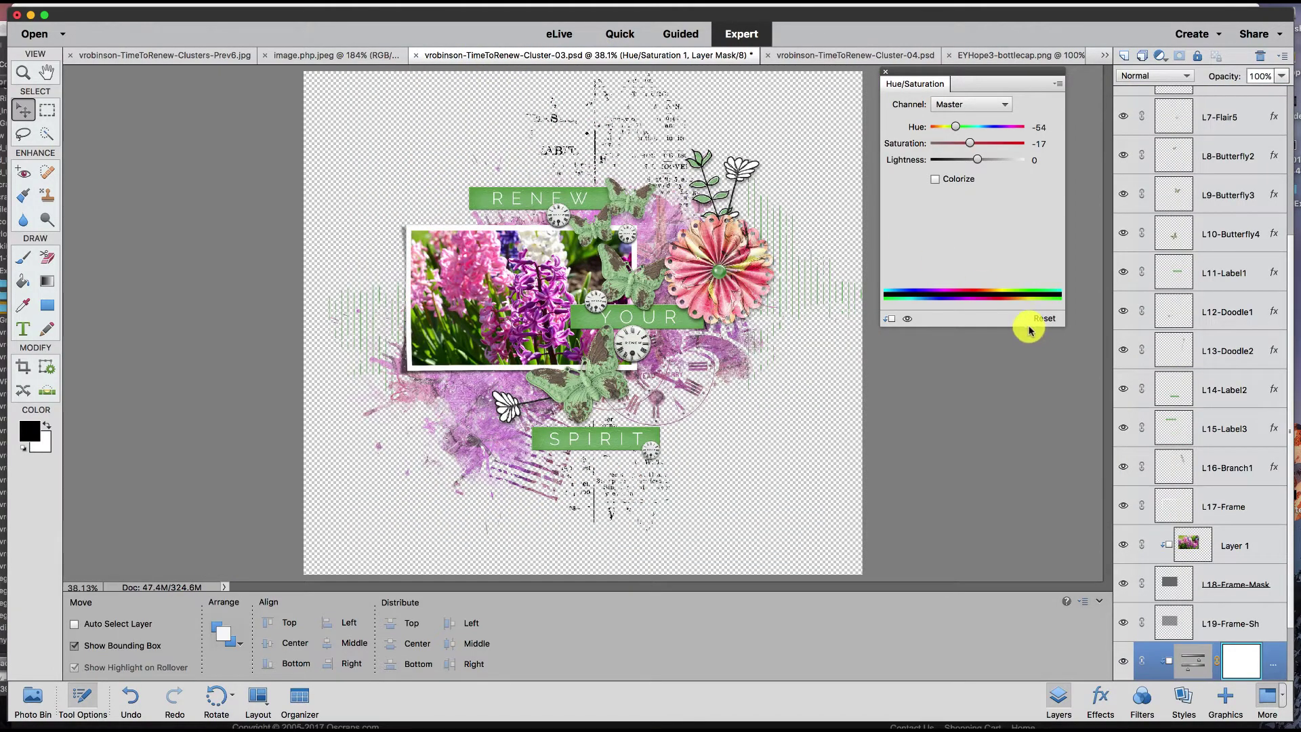
Check which label layer carries the word YOUR and hide that layer, L11-Label1.
left_click(1124, 391)
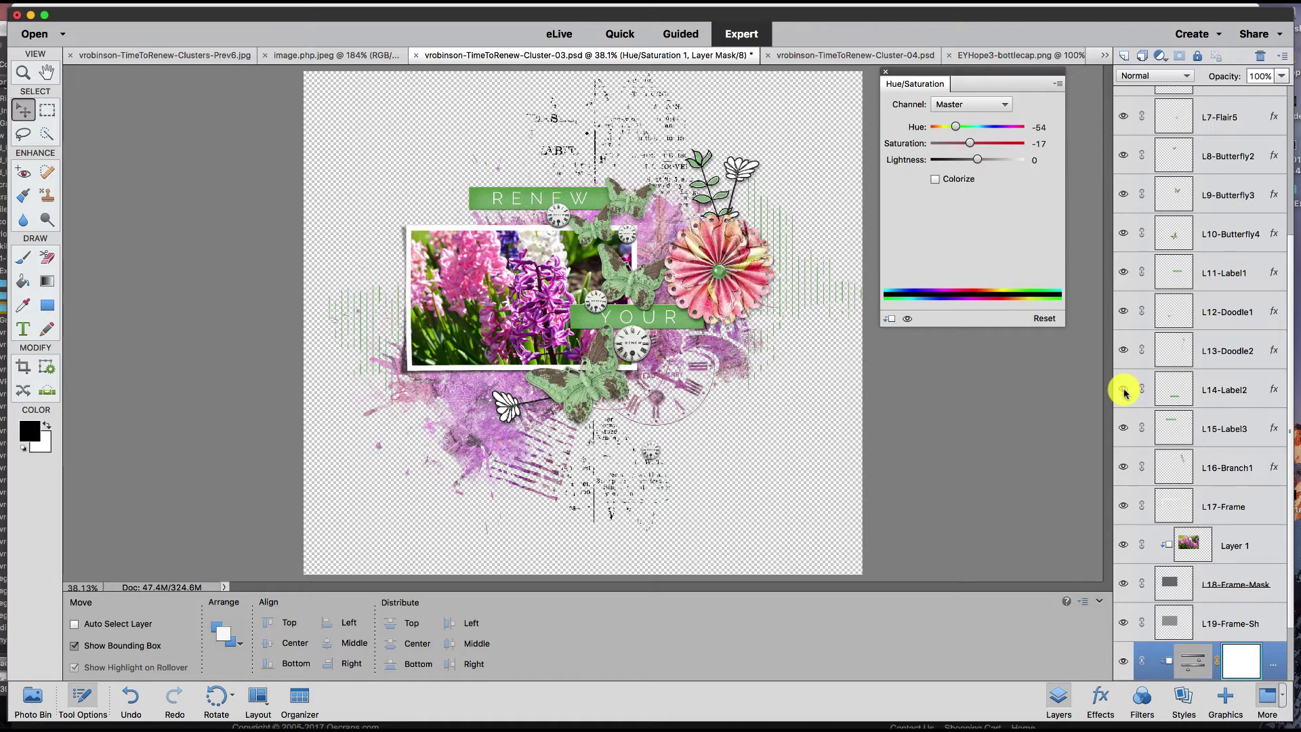
left_click(1123, 391)
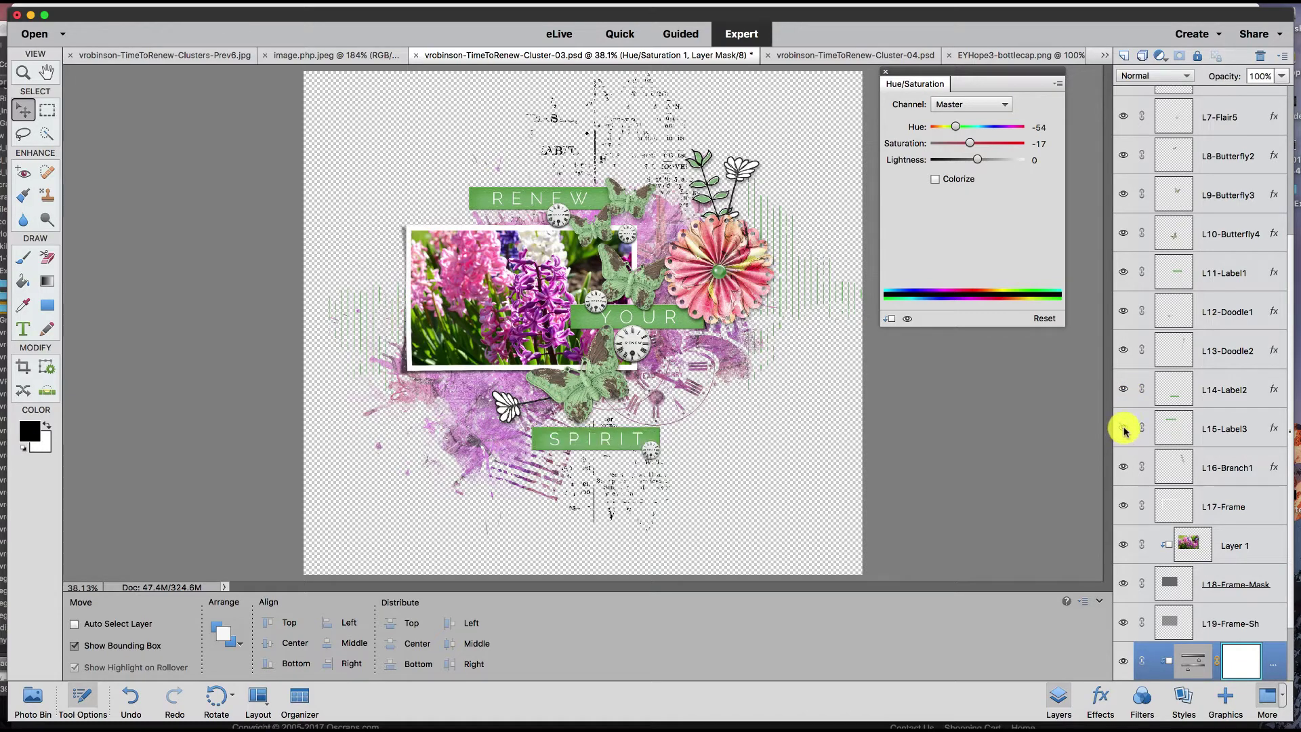
left_click(1123, 429)
left_click(1123, 429)
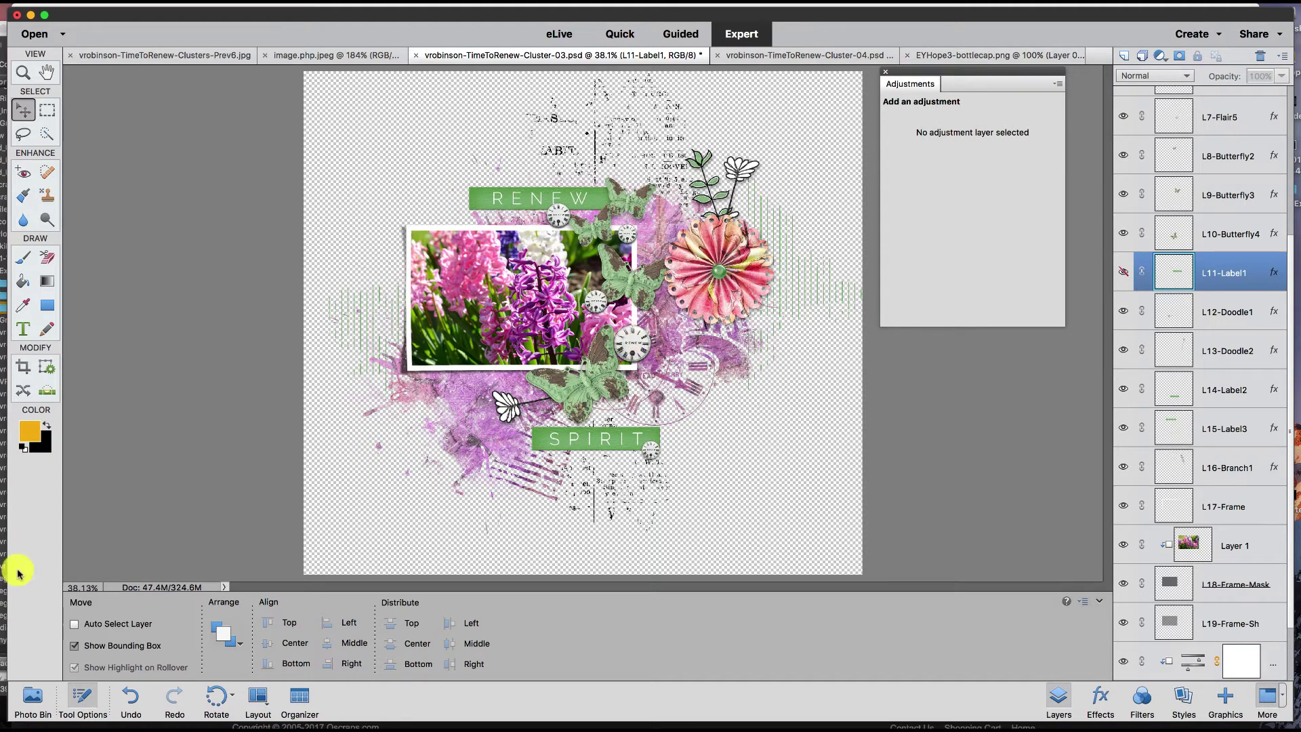
Pick the large clock flair beside the photo's lower corner using Auto Select Layer, turn that option off, and hide L7-Flair5.
left_click(103, 623)
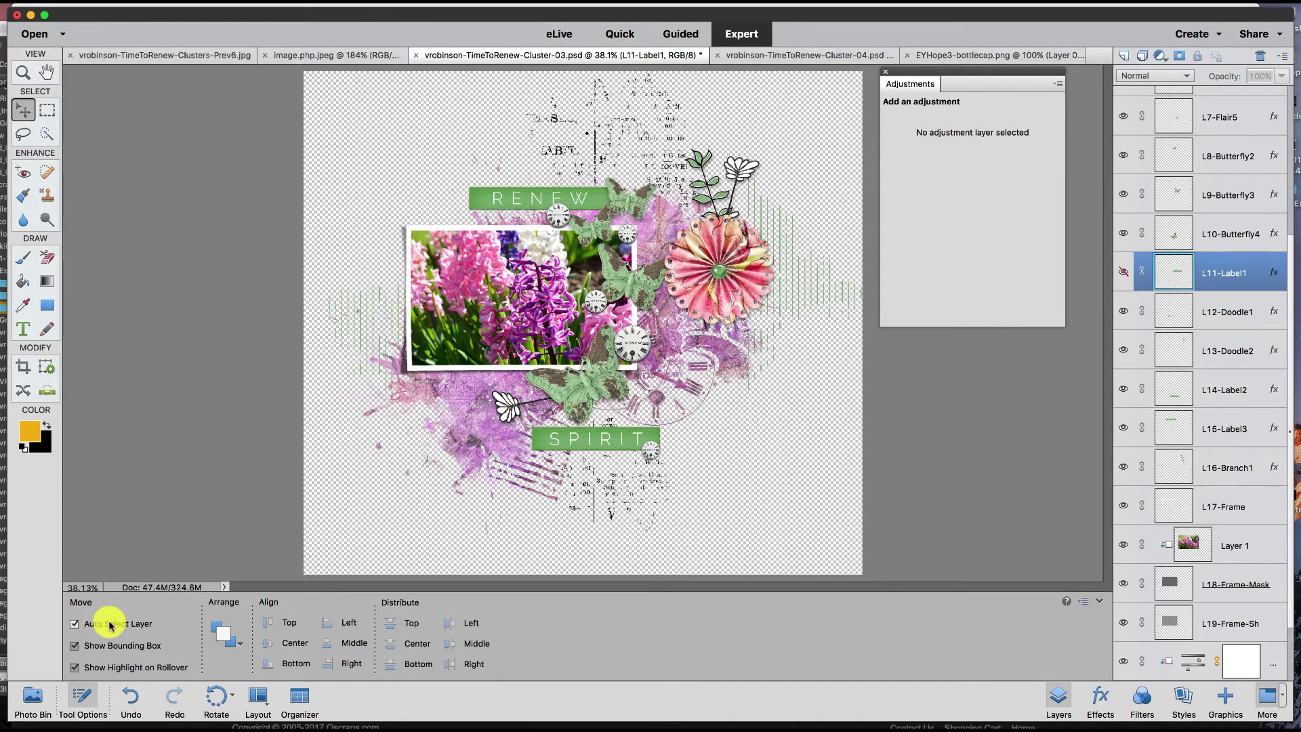
left_click(630, 342)
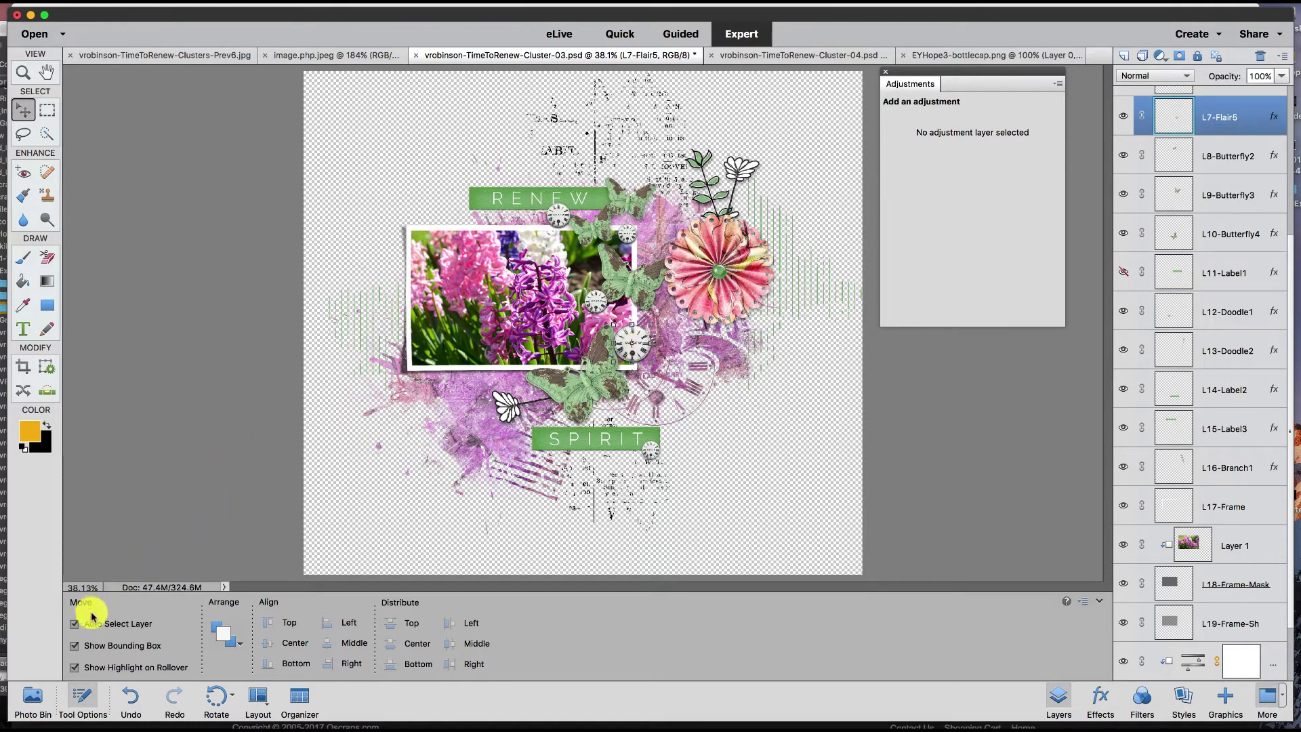
left_click(74, 624)
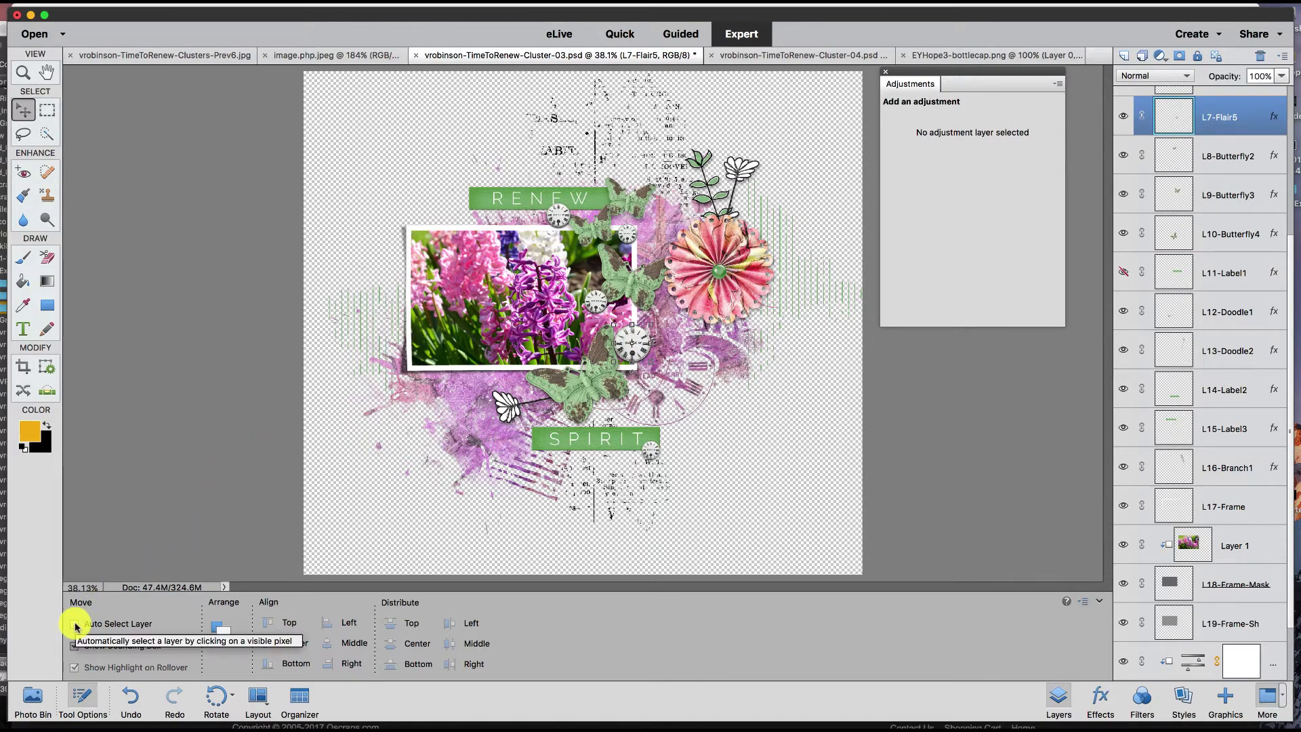
left_click(1124, 118)
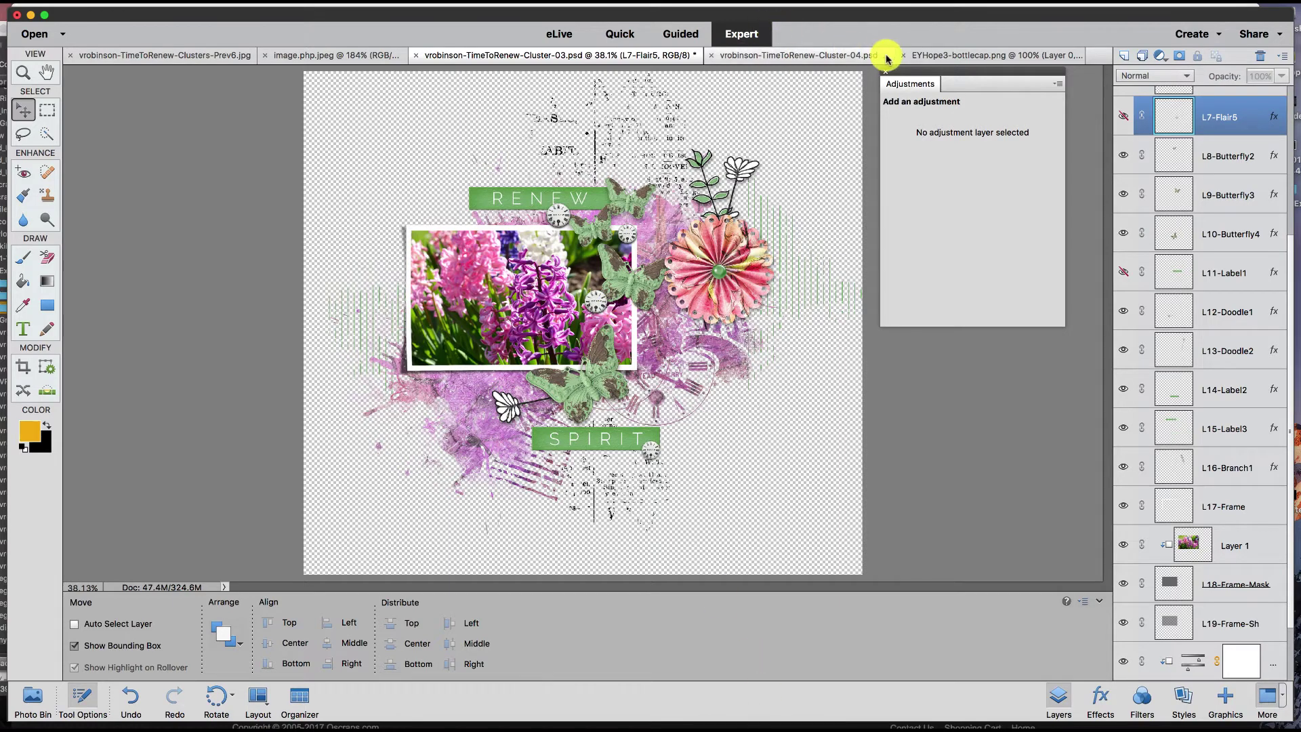
Add the EYHope3-bottlecap.png bottle cap directly above L7-Flair5, enlarged to about 107% and placed where the hidden clock flair sat.
left_click(928, 55)
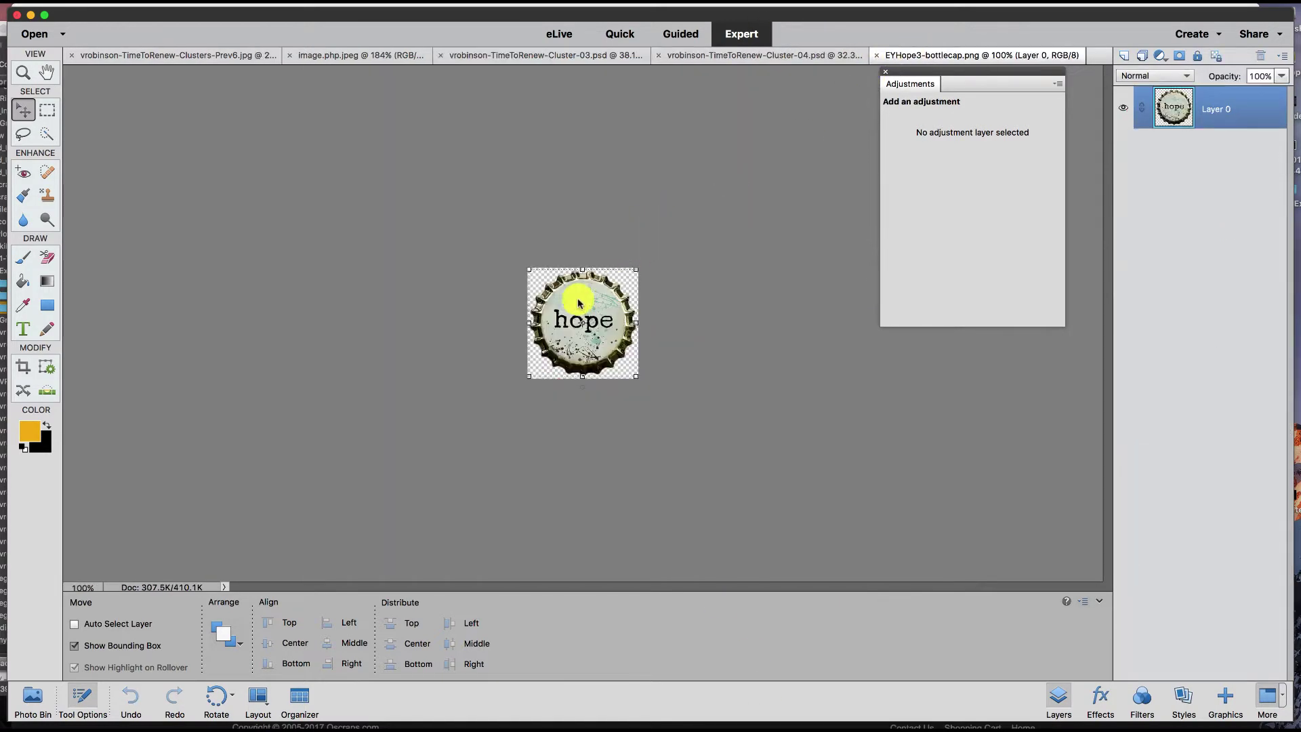
left_click_drag(557, 291, 659, 331)
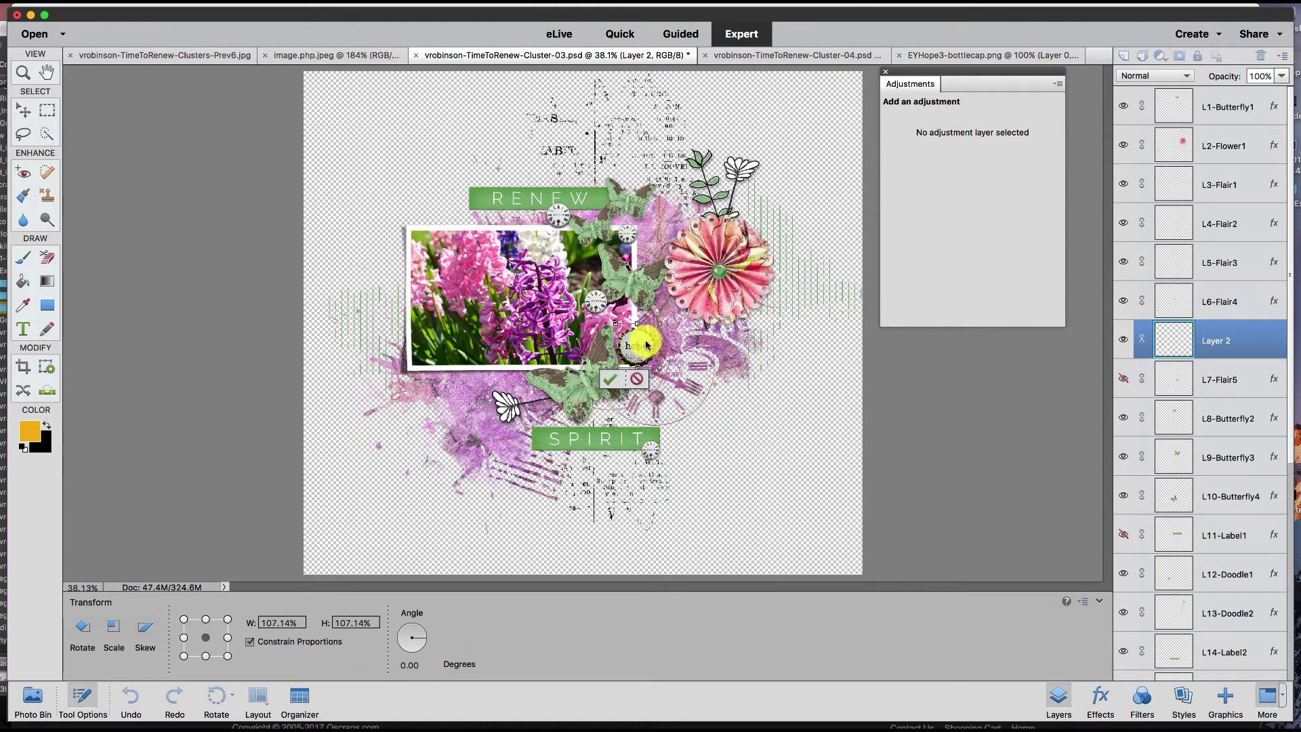
left_click(609, 384)
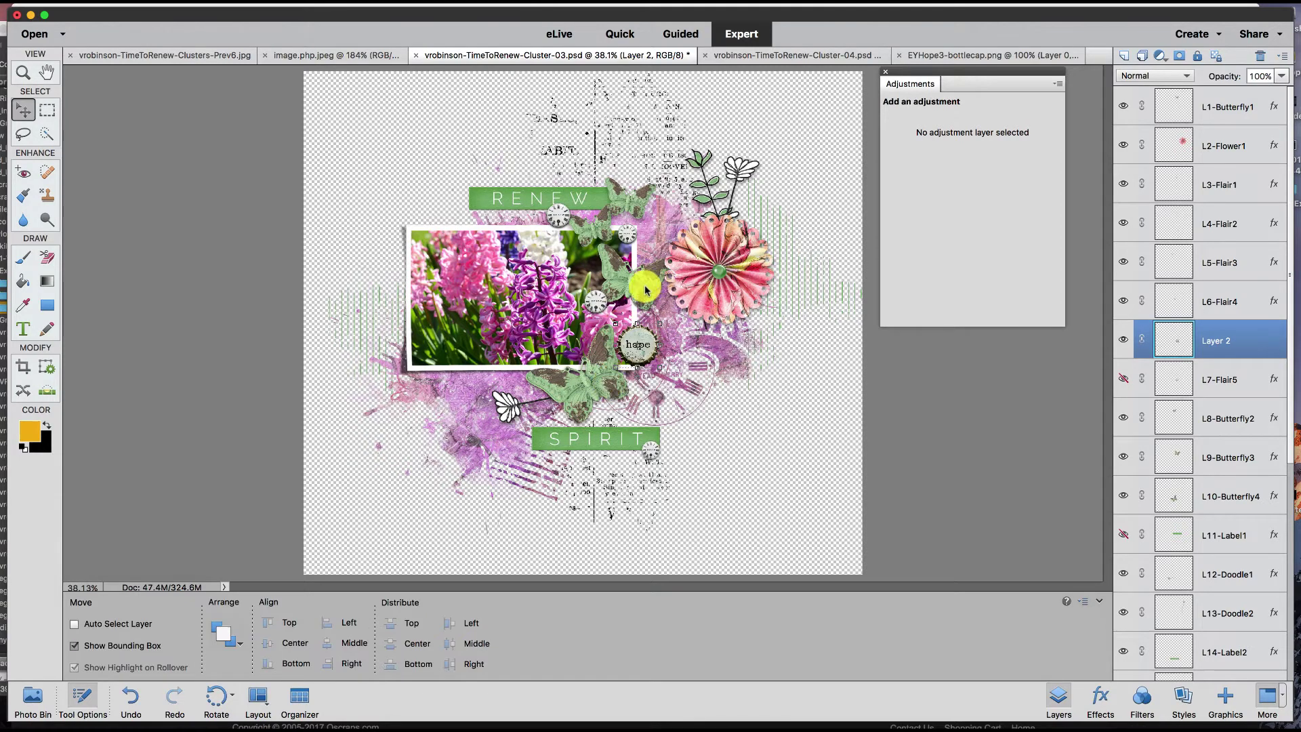
Turn Auto Select Layer on, identify the butterfly layers, and hide only the large lower butterfly, L10-Butterfly4.
left_click(122, 624)
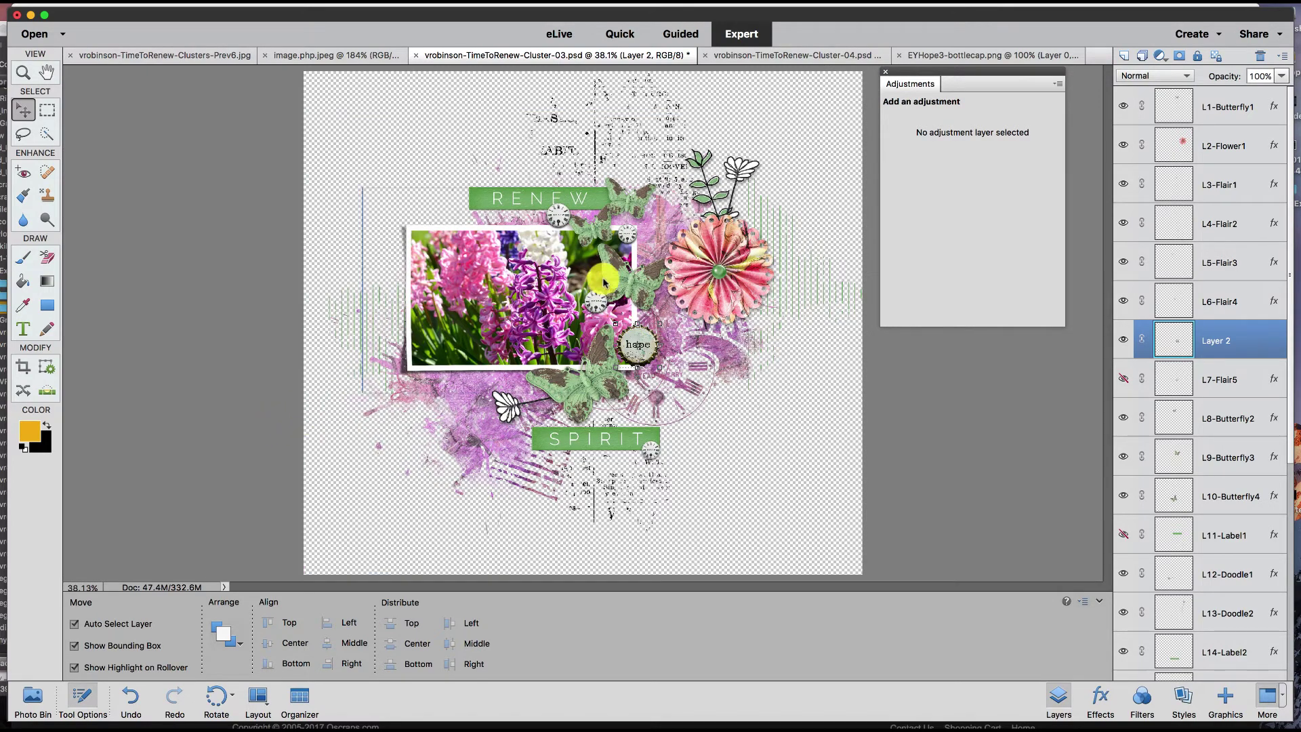
left_click(618, 283)
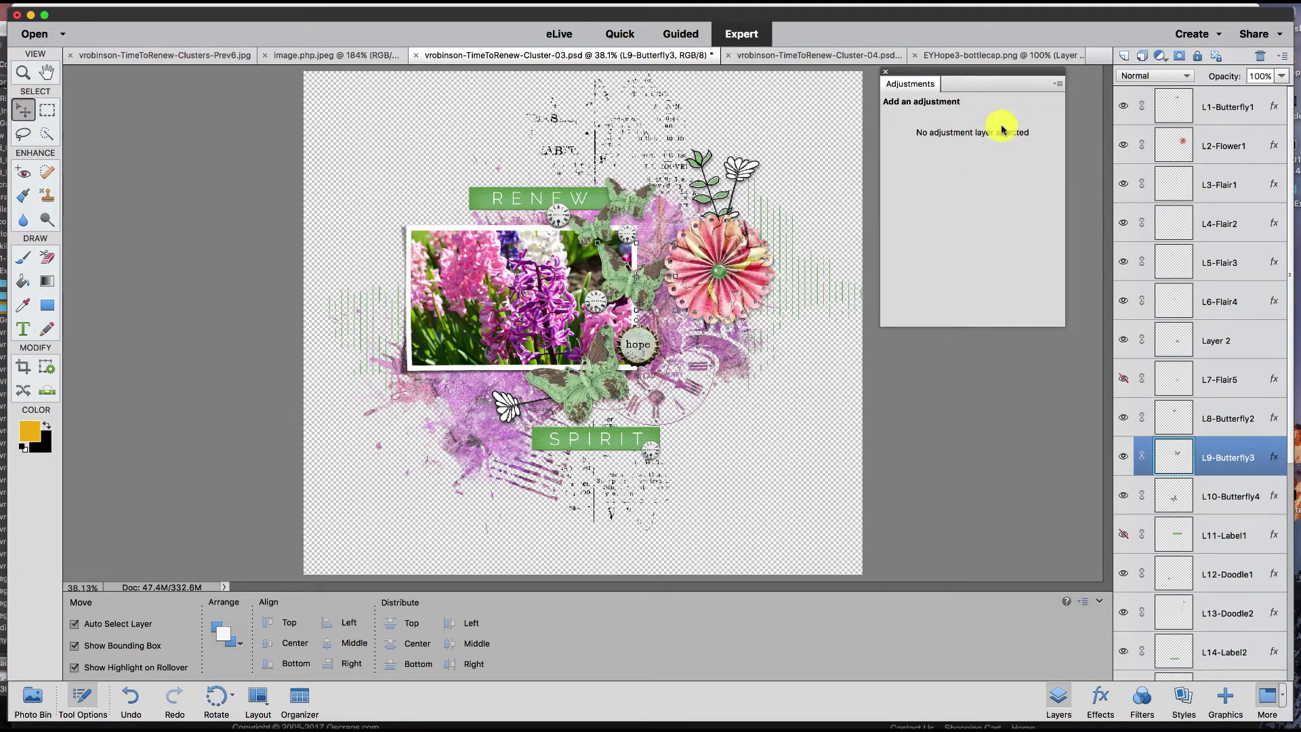
left_click(1122, 458)
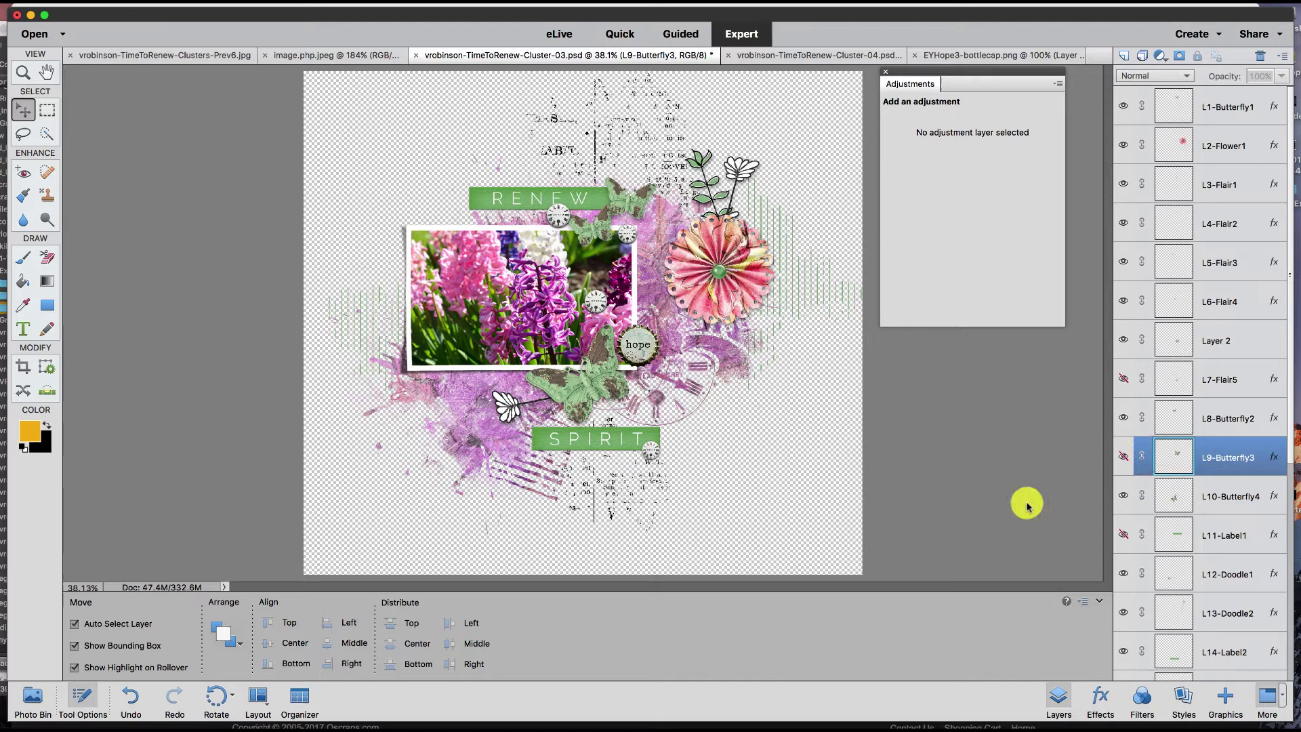
left_click(1123, 456)
left_click(605, 391)
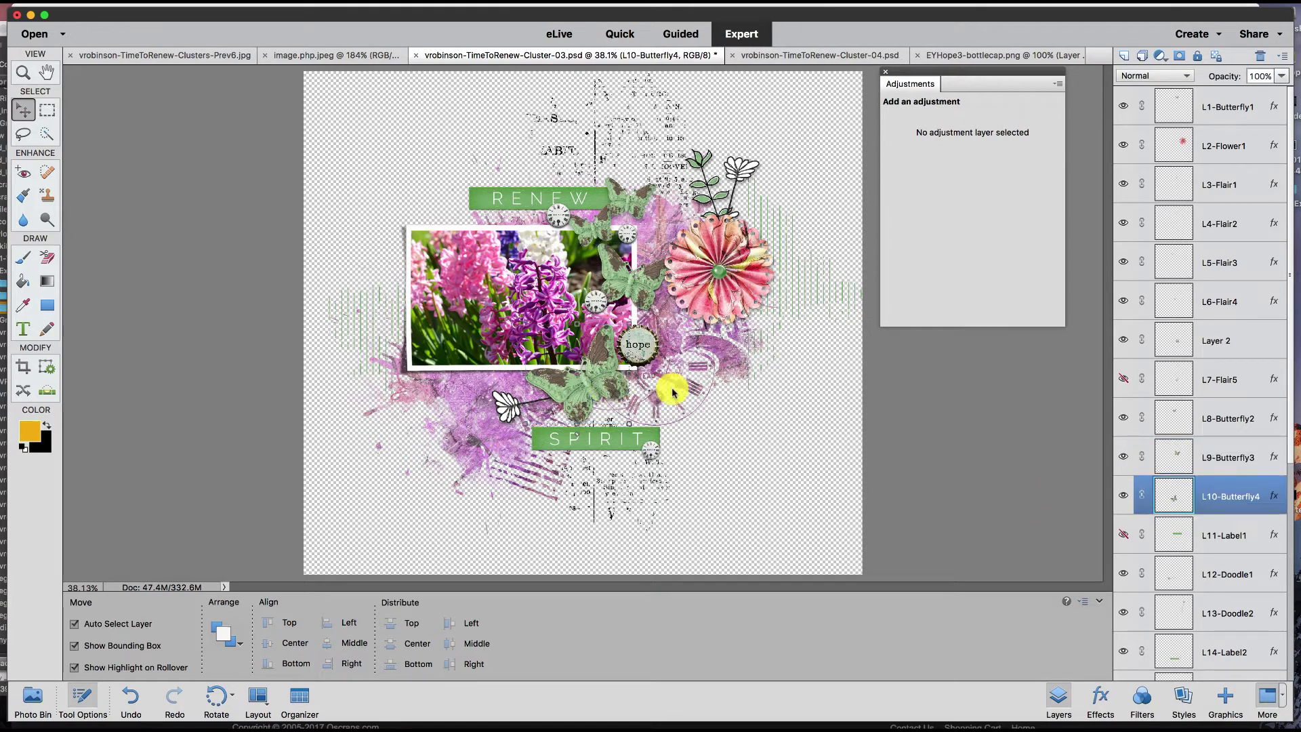
left_click(1123, 496)
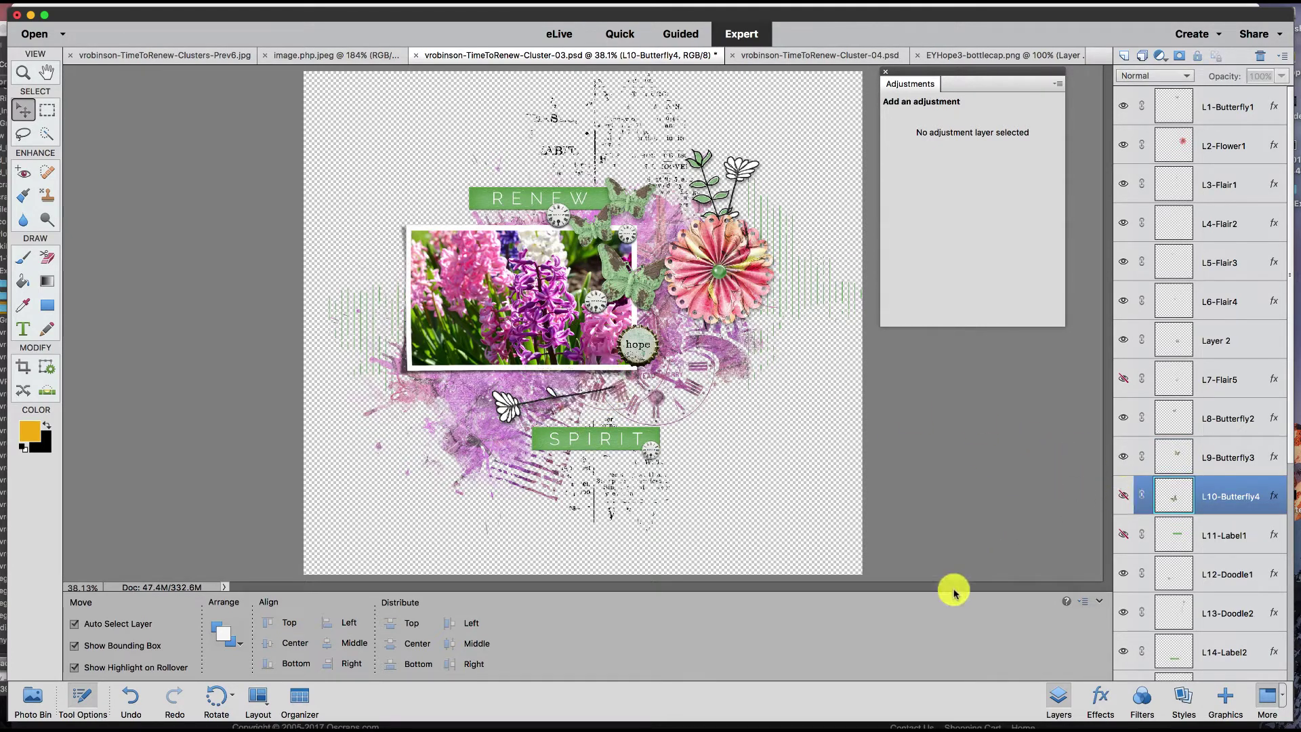
Bring in EYHope3-butterfly.png from Adobe Bridge above L10-Butterfly4, place it in the hidden butterfly's spot and narrow it slightly.
left_click(741, 728)
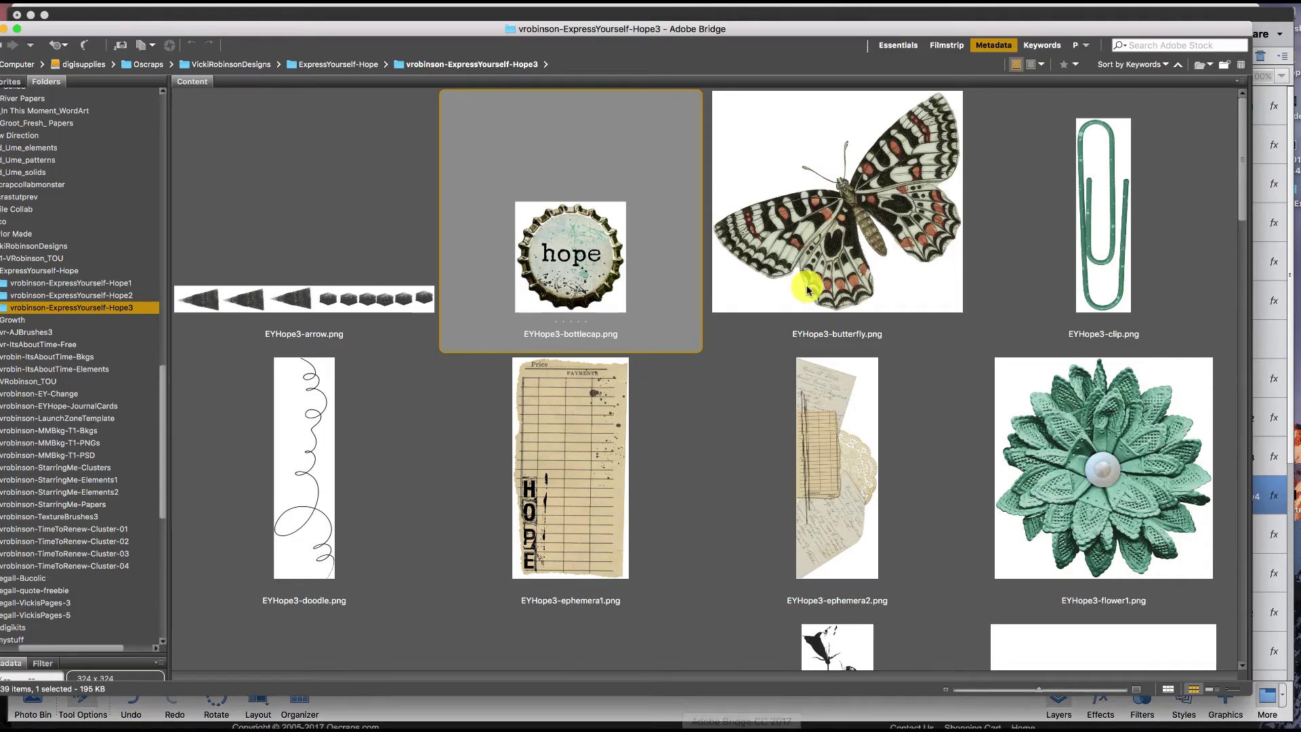
left_click_drag(831, 269, 593, 359)
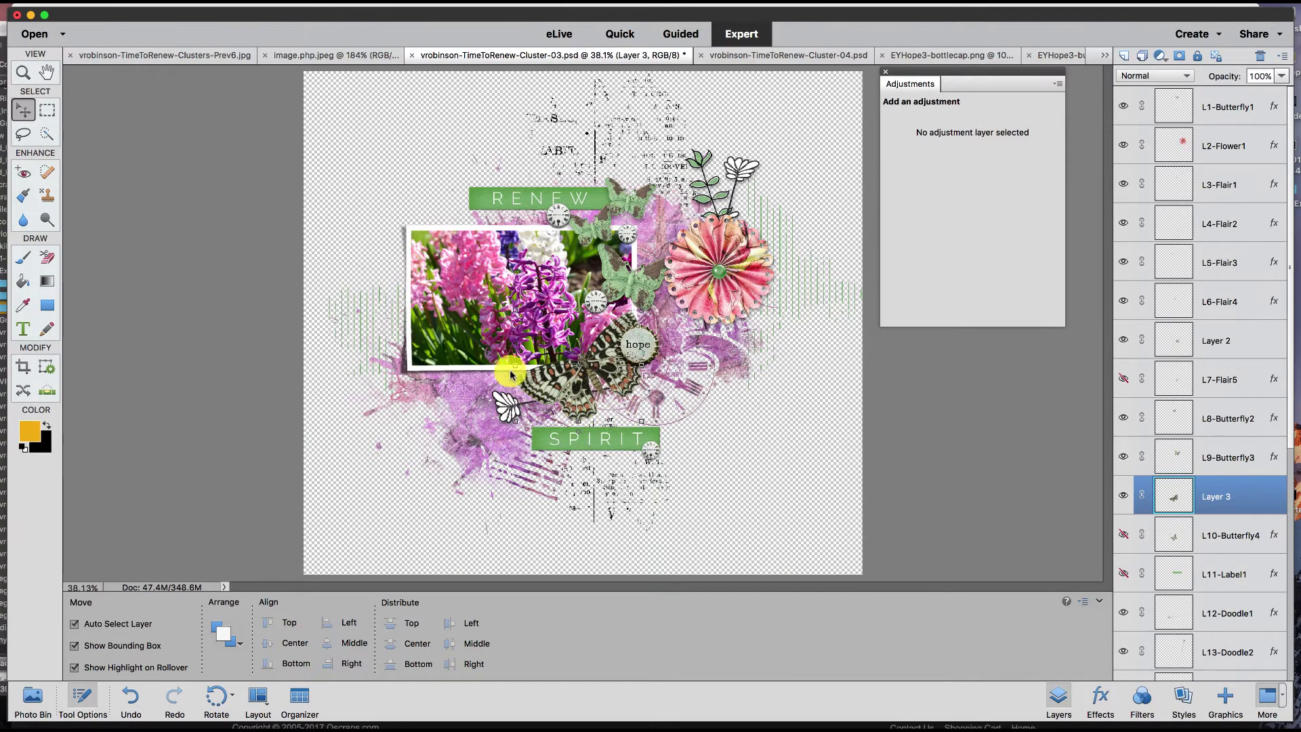
left_click_drag(515, 370, 521, 366)
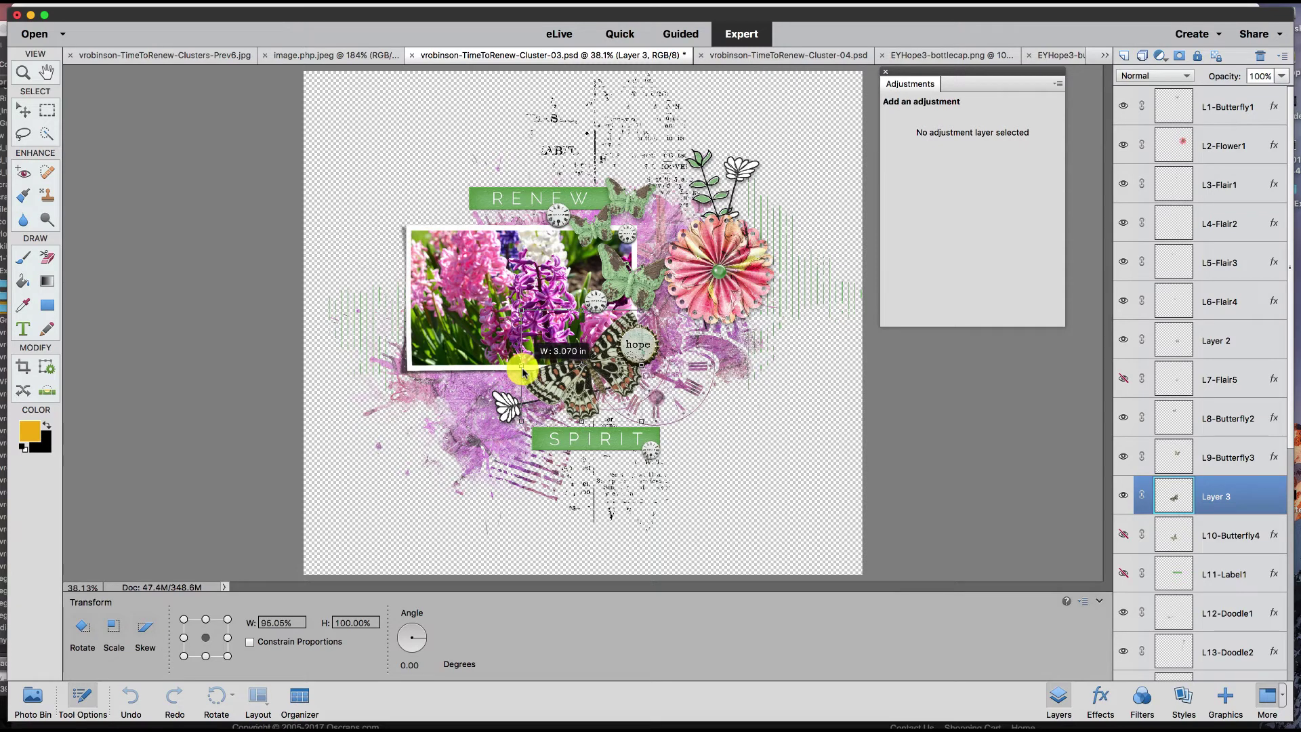
left_click(592, 437)
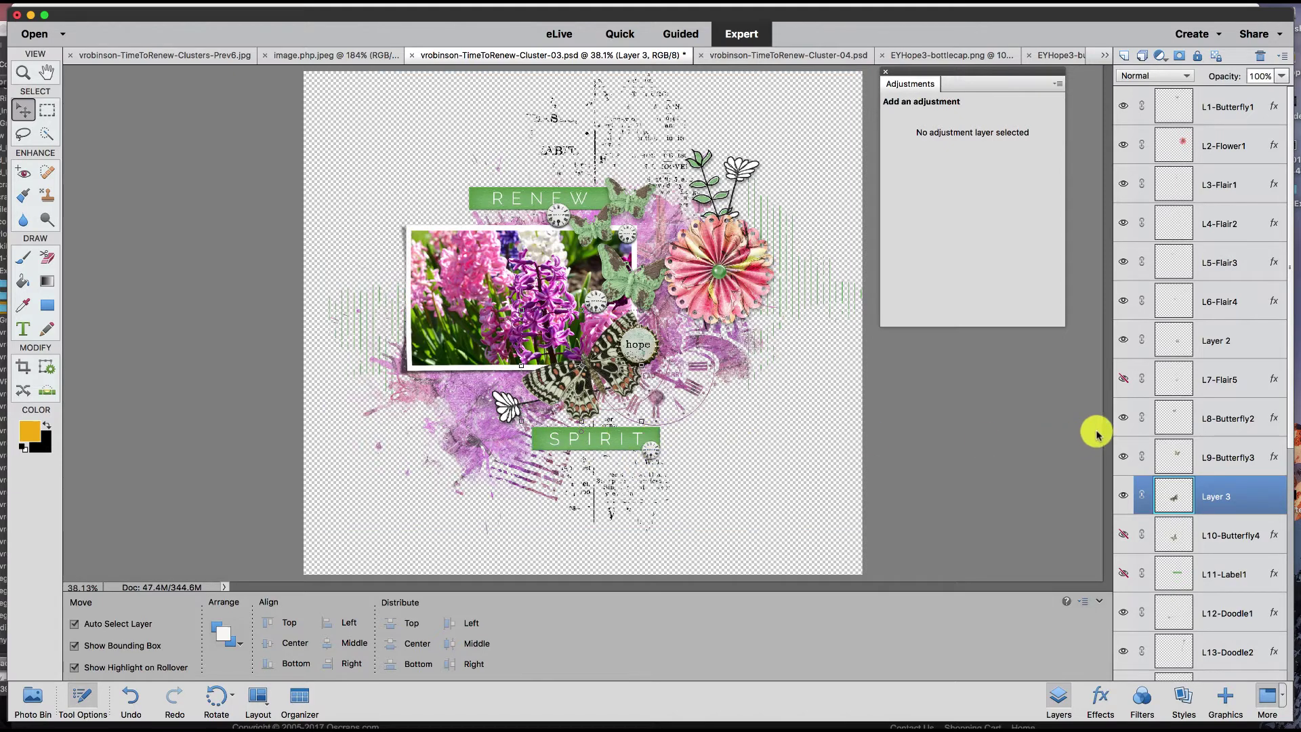
Hide the SPIRIT label layer, L14-Label2, and open EYHope2-quote1b.png from the ExpressYourself-Hope2 folder in Adobe Bridge.
left_click(630, 434)
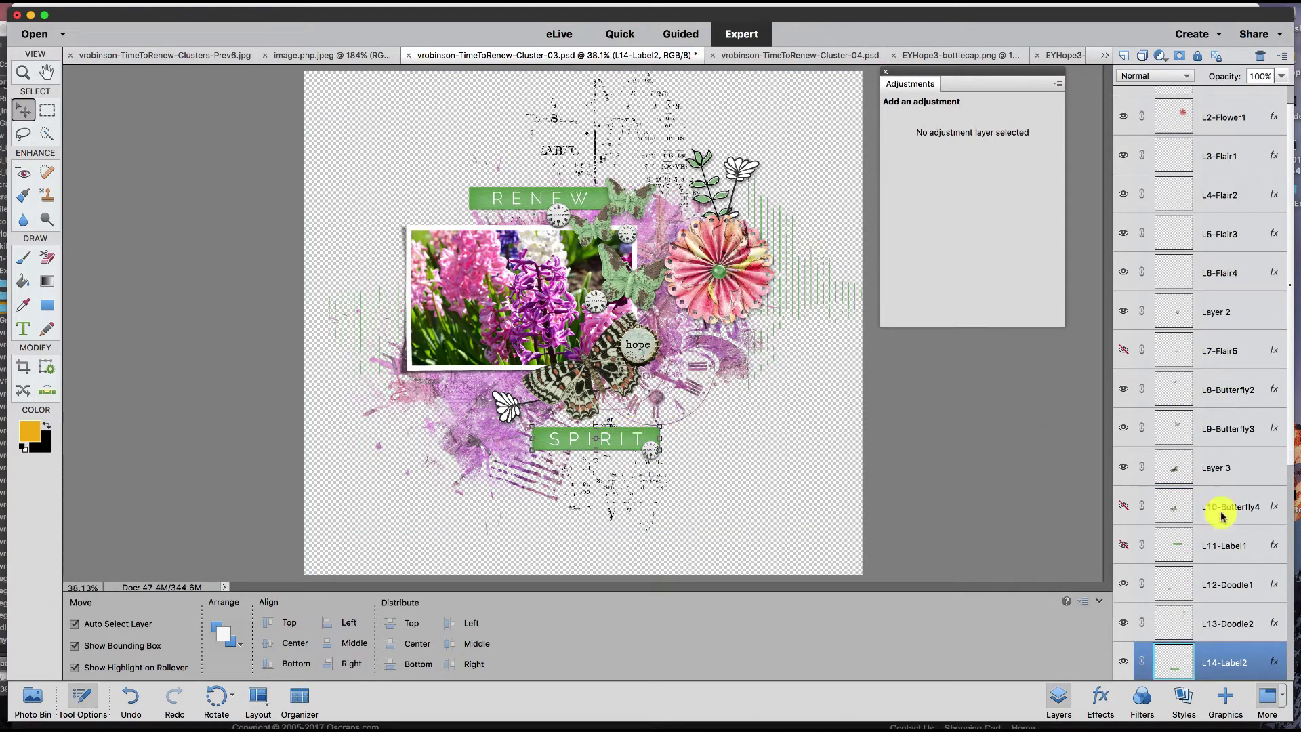
left_click(1123, 662)
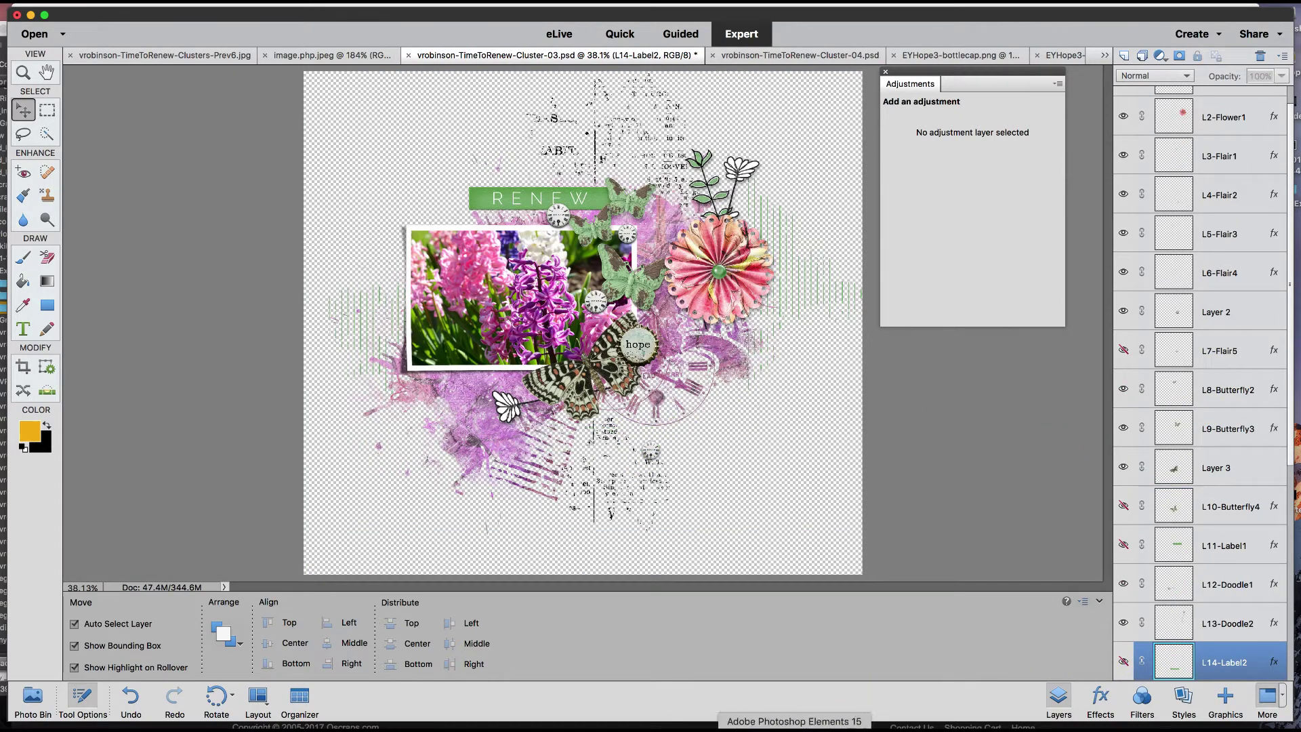
left_click(741, 729)
scroll(756, 539, "down", 10)
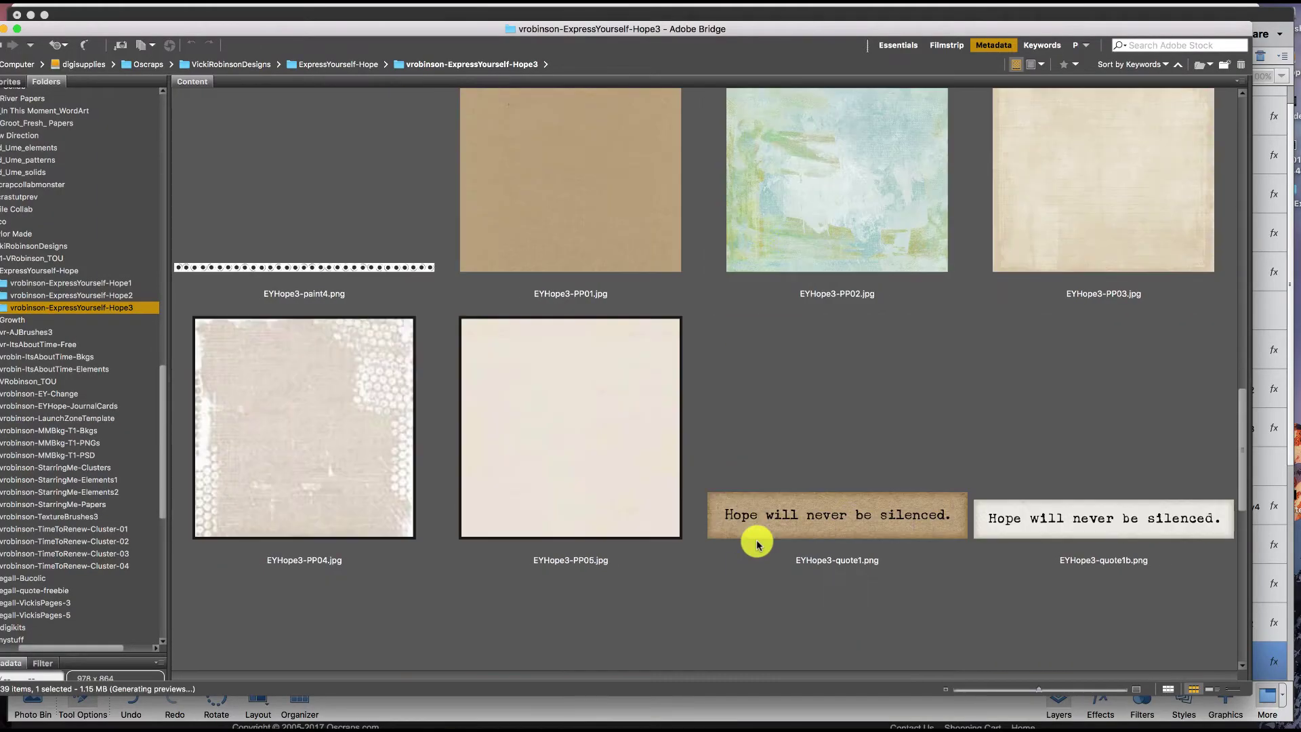
scroll(756, 542, "up", 3)
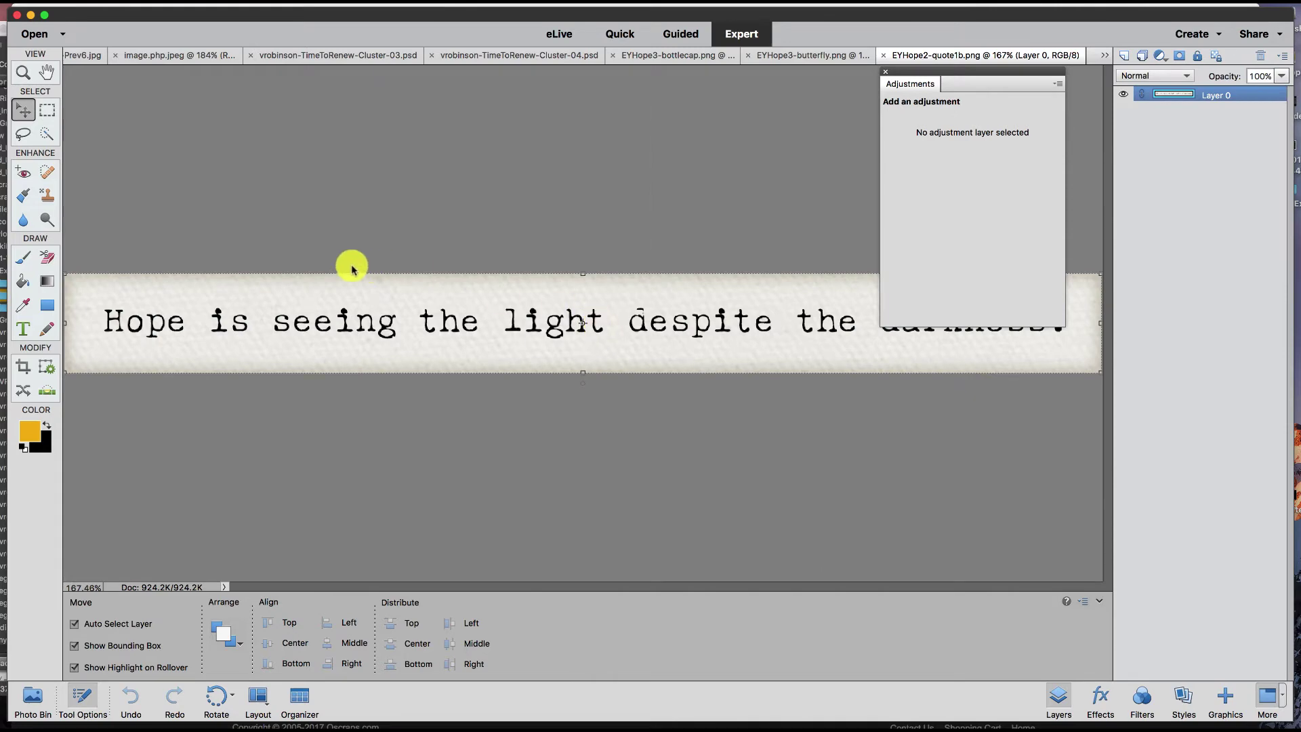
Add the quote strip above L14-Label2, scaled to 86.60% width and 76.44% height and placed just below the patterned butterfly.
left_click(884, 71)
left_click_drag(535, 303, 435, 59)
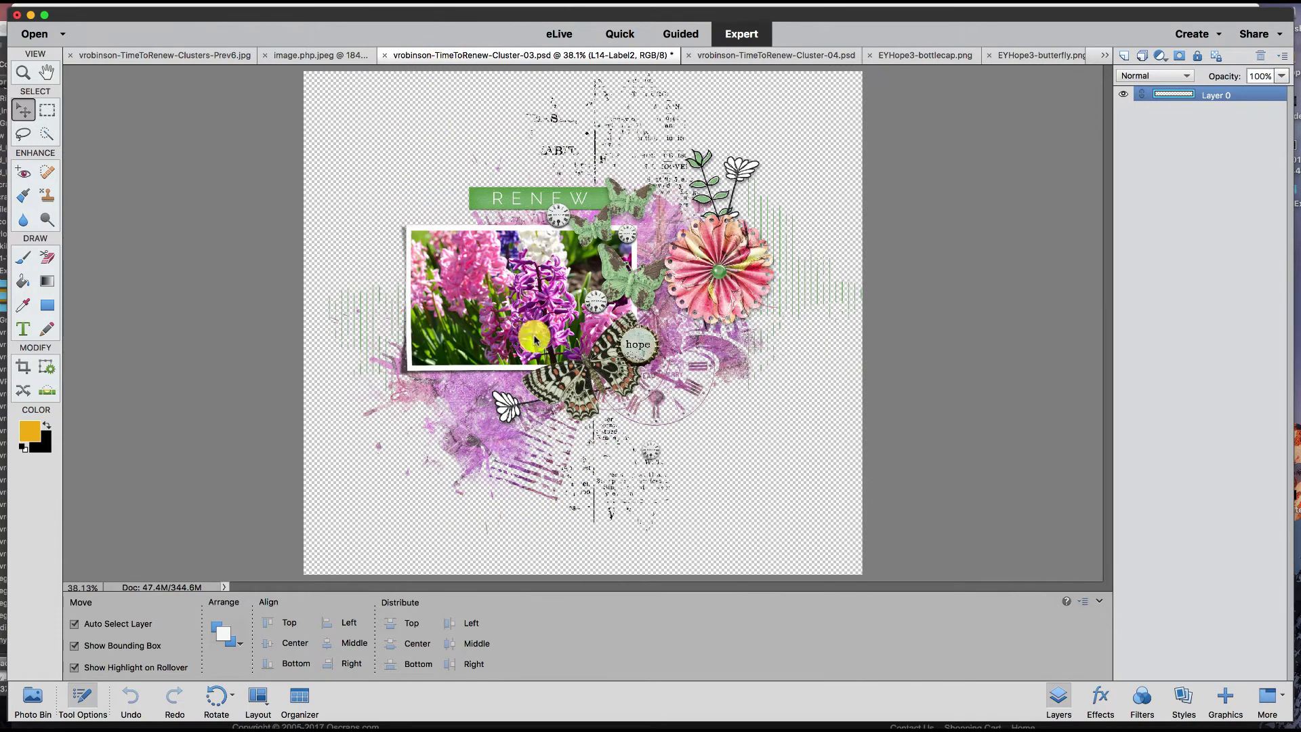
left_click_drag(534, 335, 601, 381)
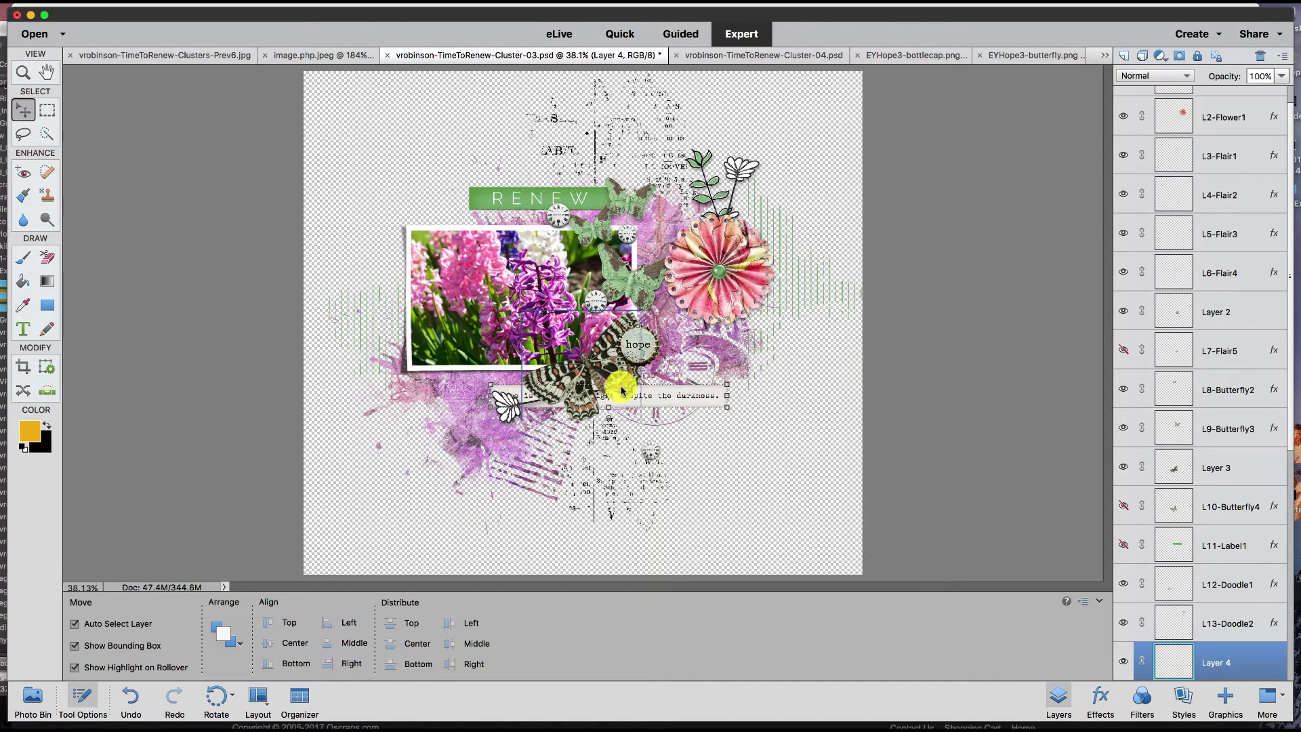
left_click_drag(727, 384, 665, 420)
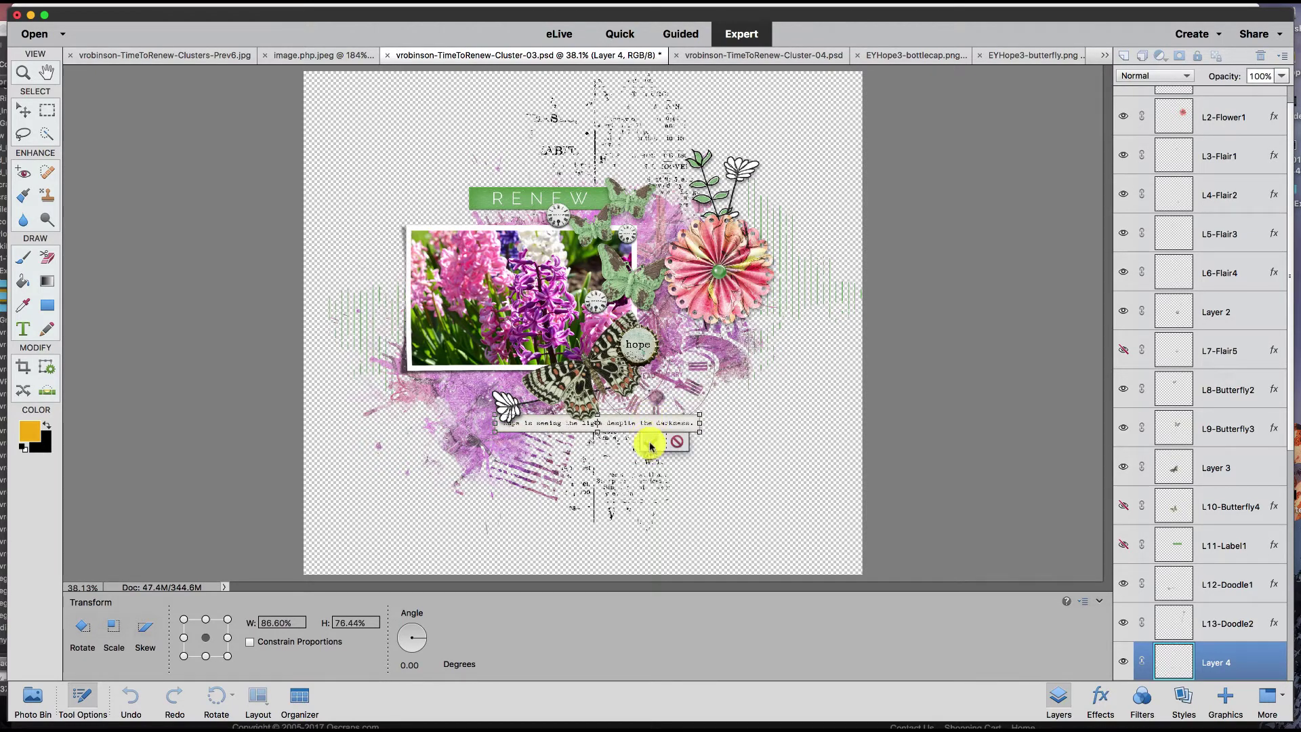
left_click(649, 444)
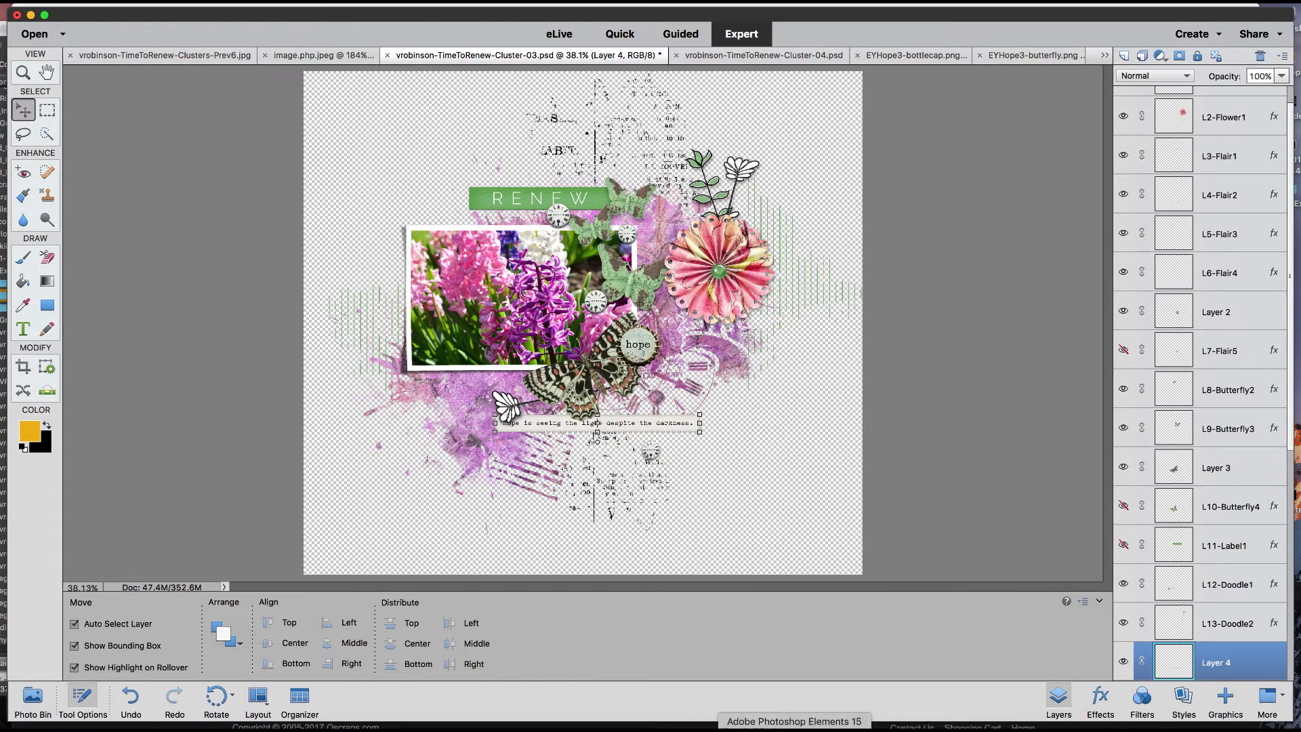
Hide the RENEW label layer, L15-Label3, and add the HOPE label EYHope2-label2.png from Adobe Bridge in its place above the photo frame.
left_click(759, 730)
scroll(836, 519, "up", 5)
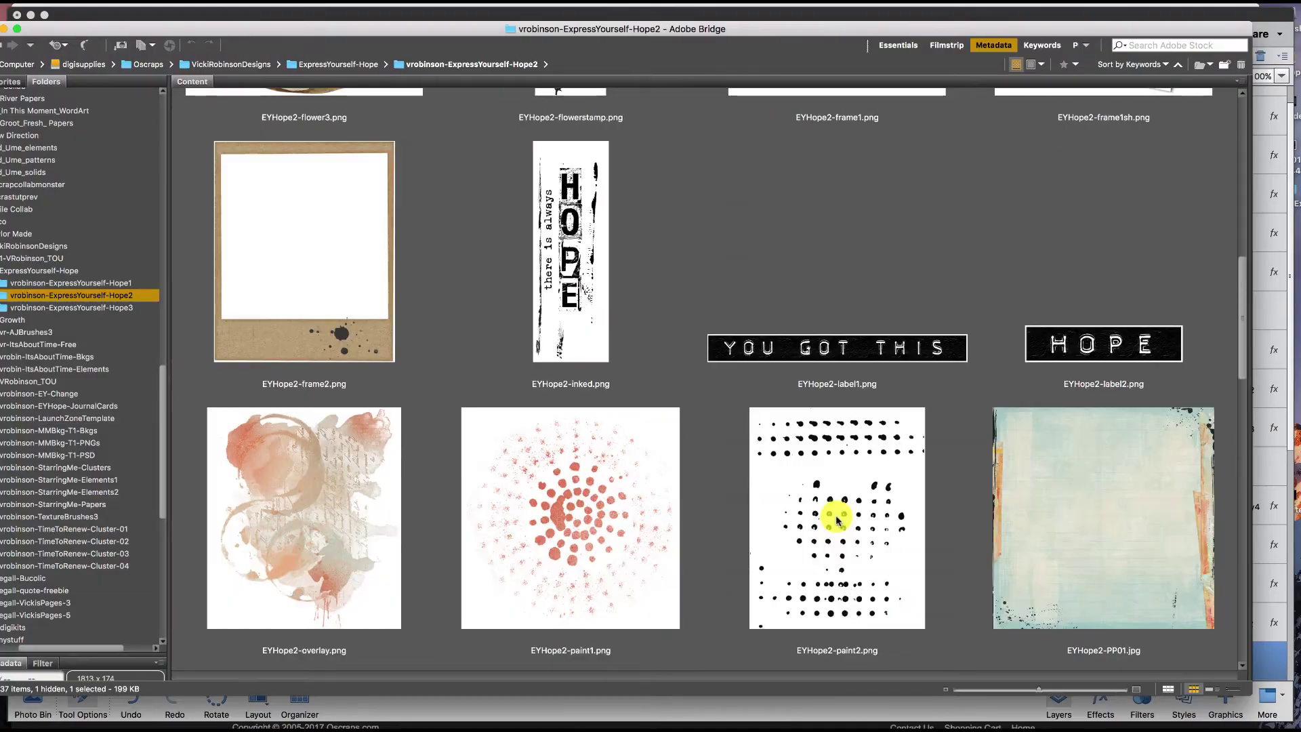
scroll(836, 519, "down", 4)
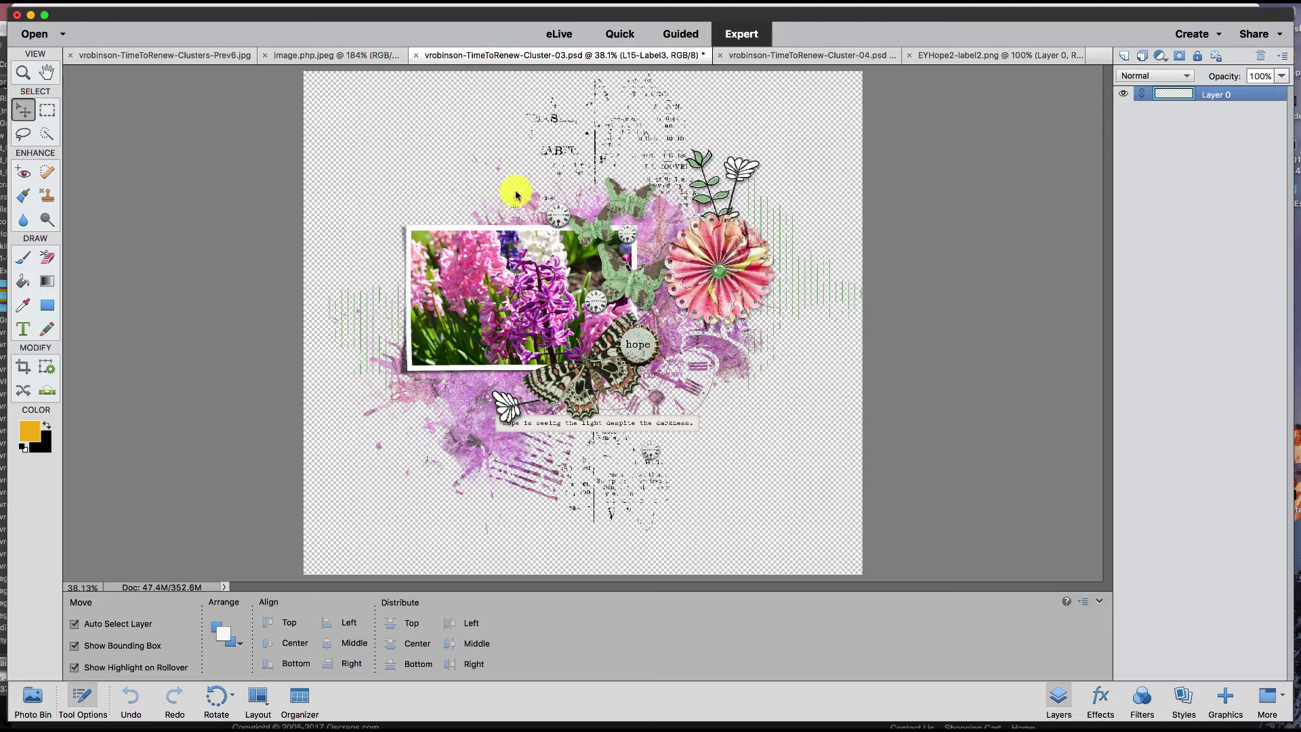
key("ctrl+v")
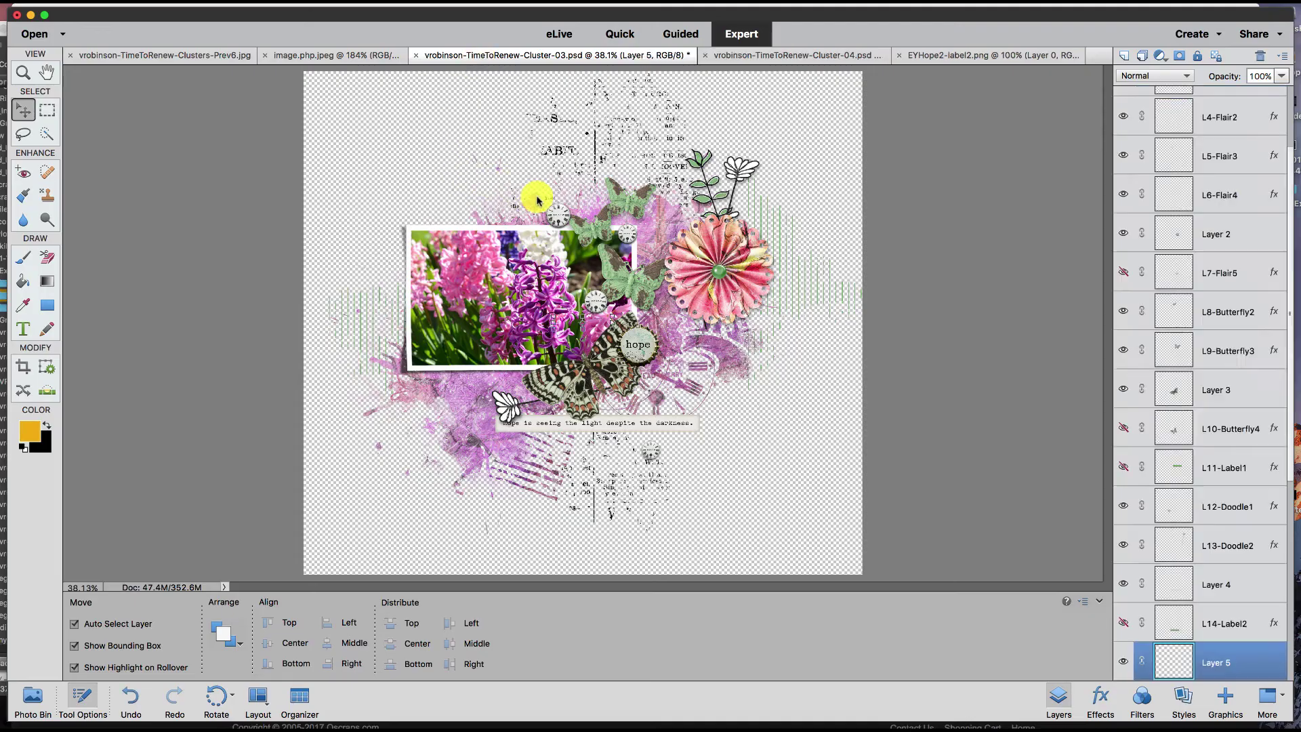
left_click_drag(597, 325, 589, 191)
key("Return")
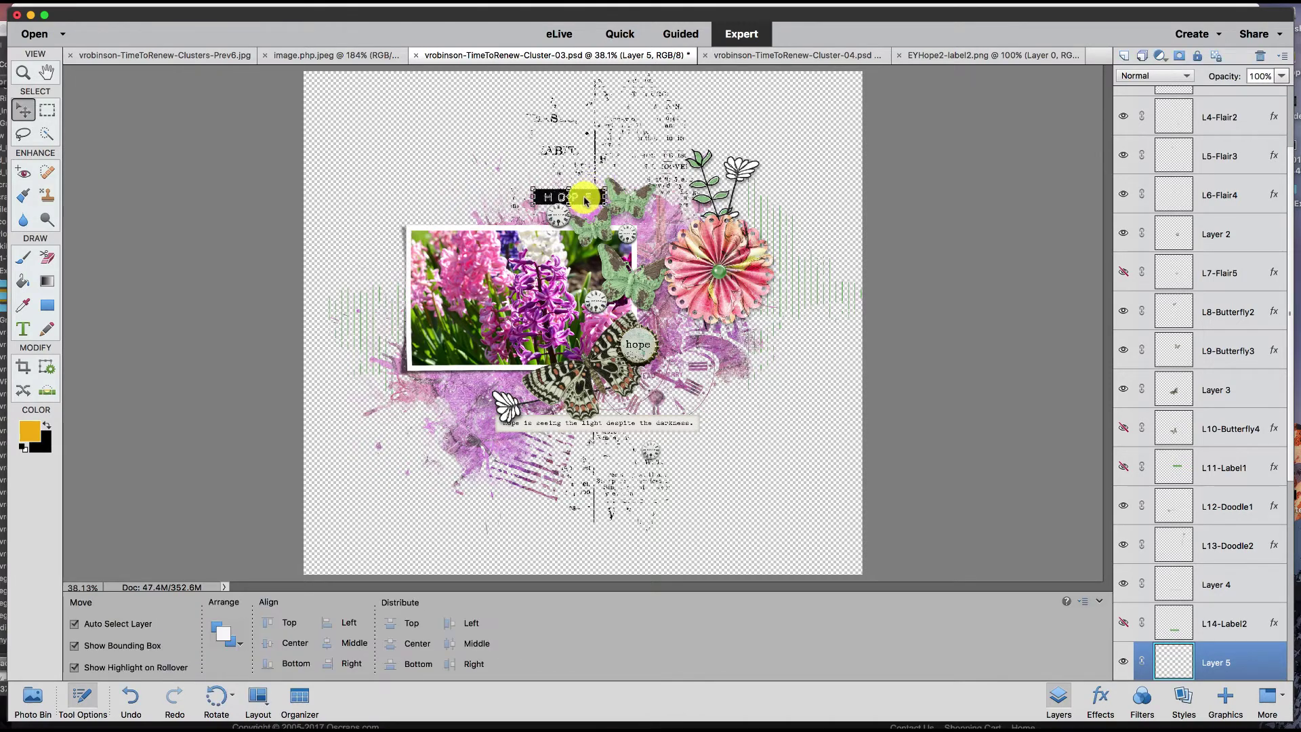
Hide the flower doodle L13-Doodle2 and the leafy branch L16-Branch1 above the large pleated flower.
left_click(703, 162)
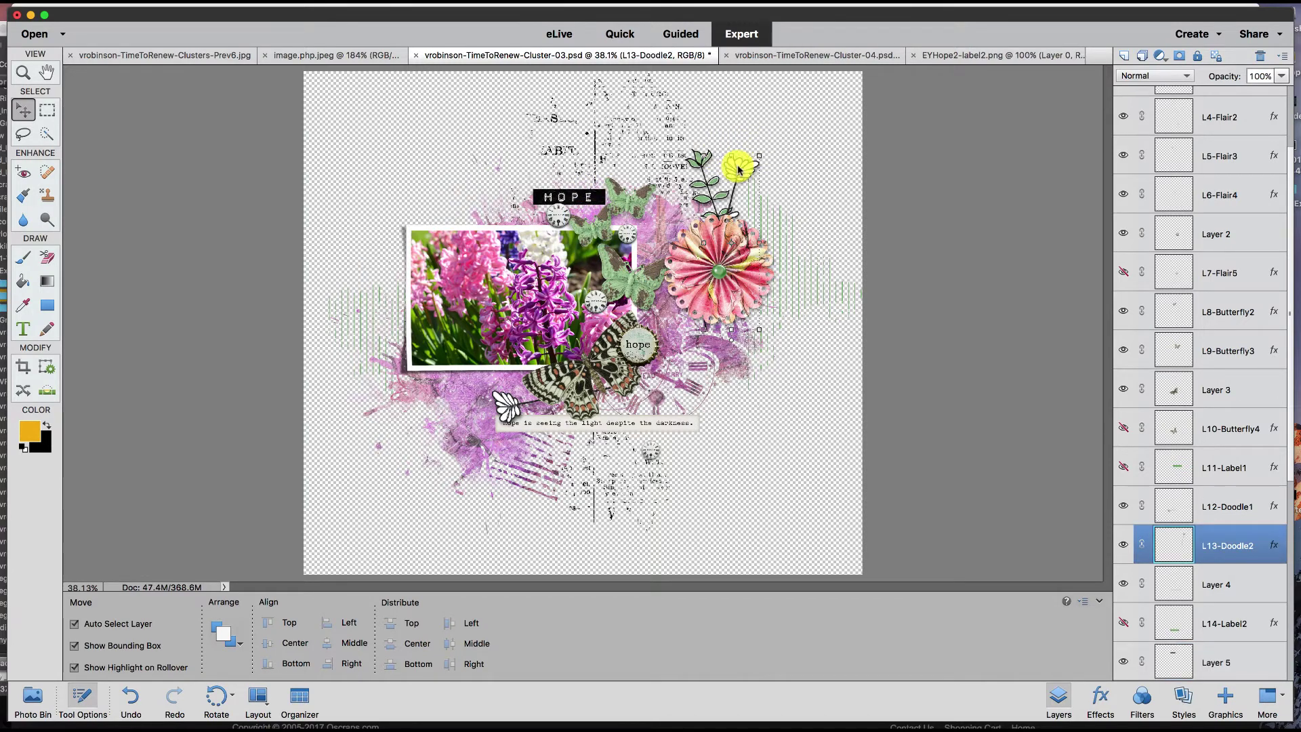
left_click(1121, 545)
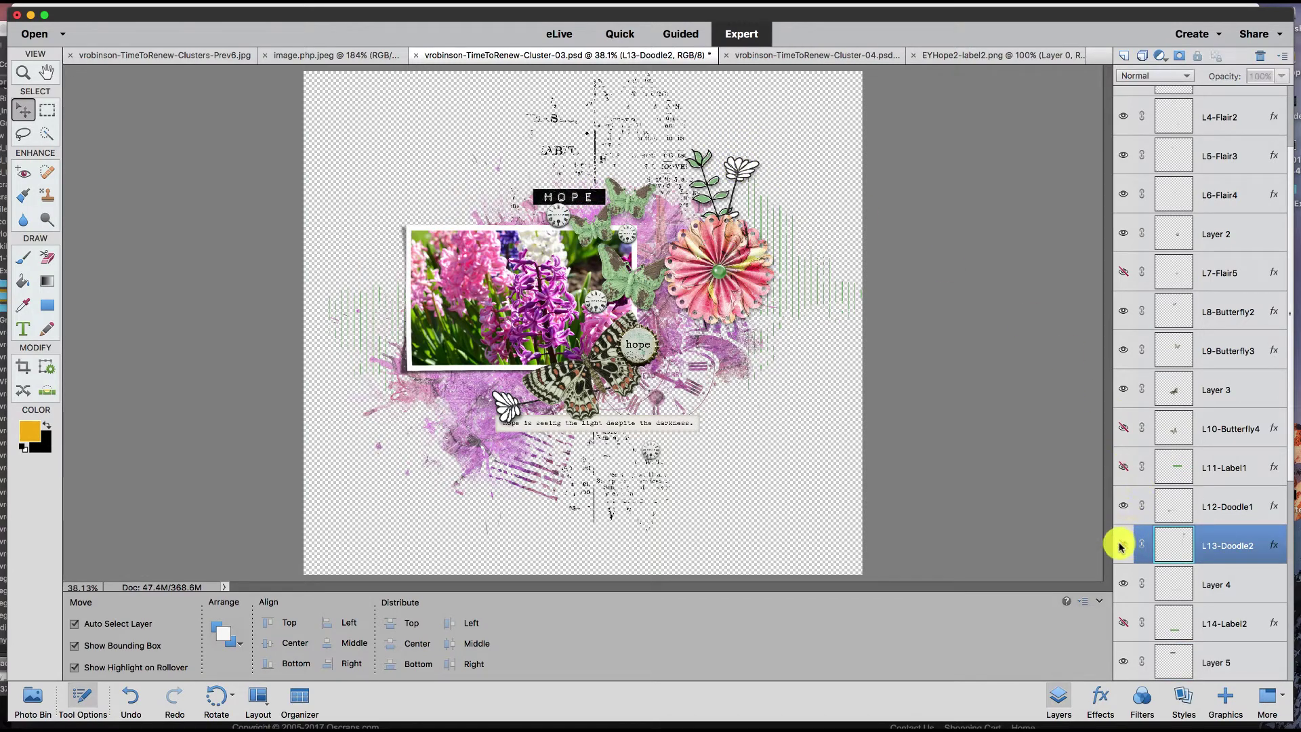
left_click(718, 191)
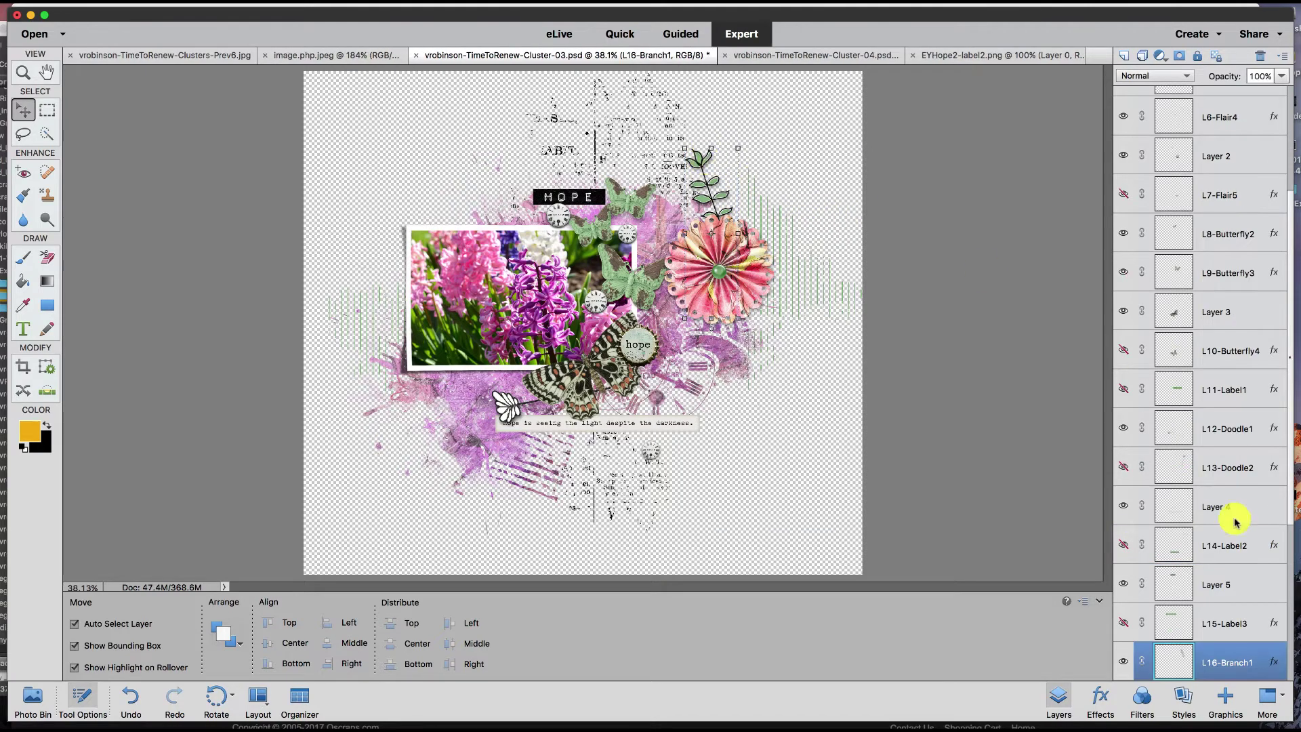
left_click(1122, 662)
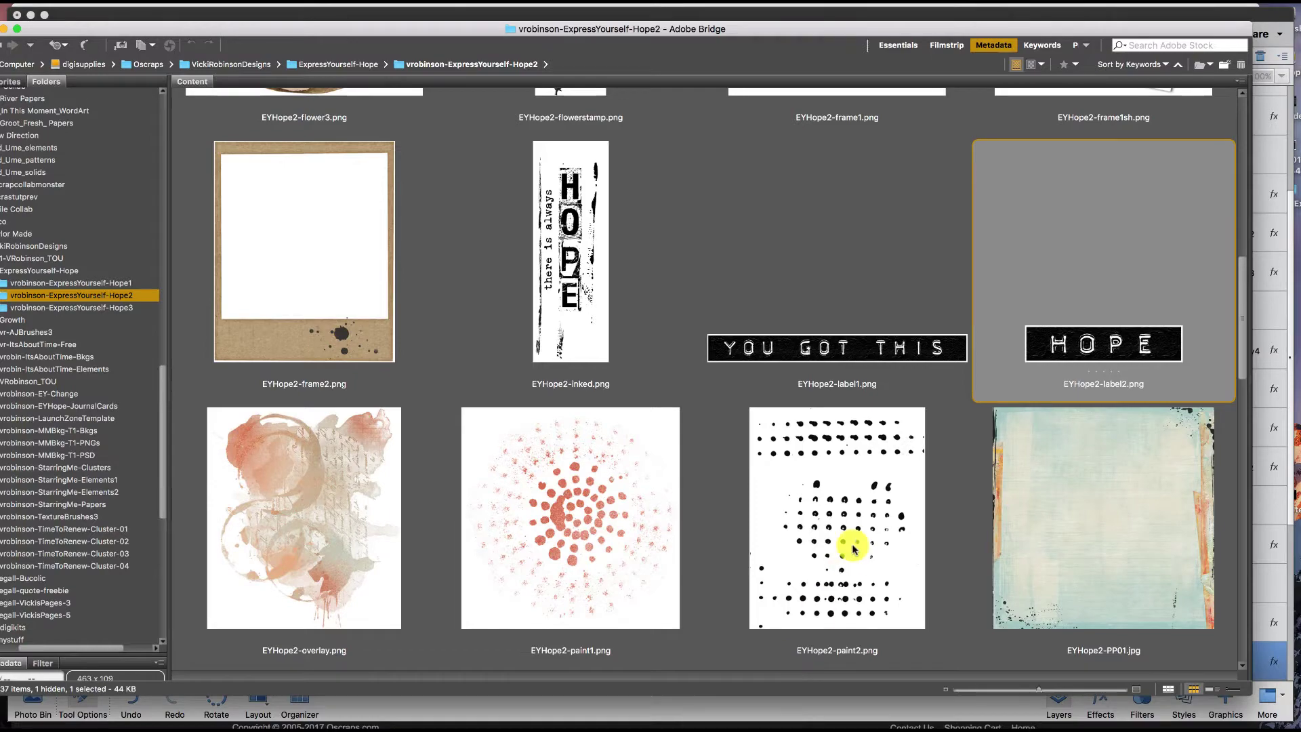
Bring in EYHope2-flowerstamp.png from Adobe Bridge above the hidden L16-Branch1 and place it behind the large pleated flower.
scroll(856, 541, "down", 10)
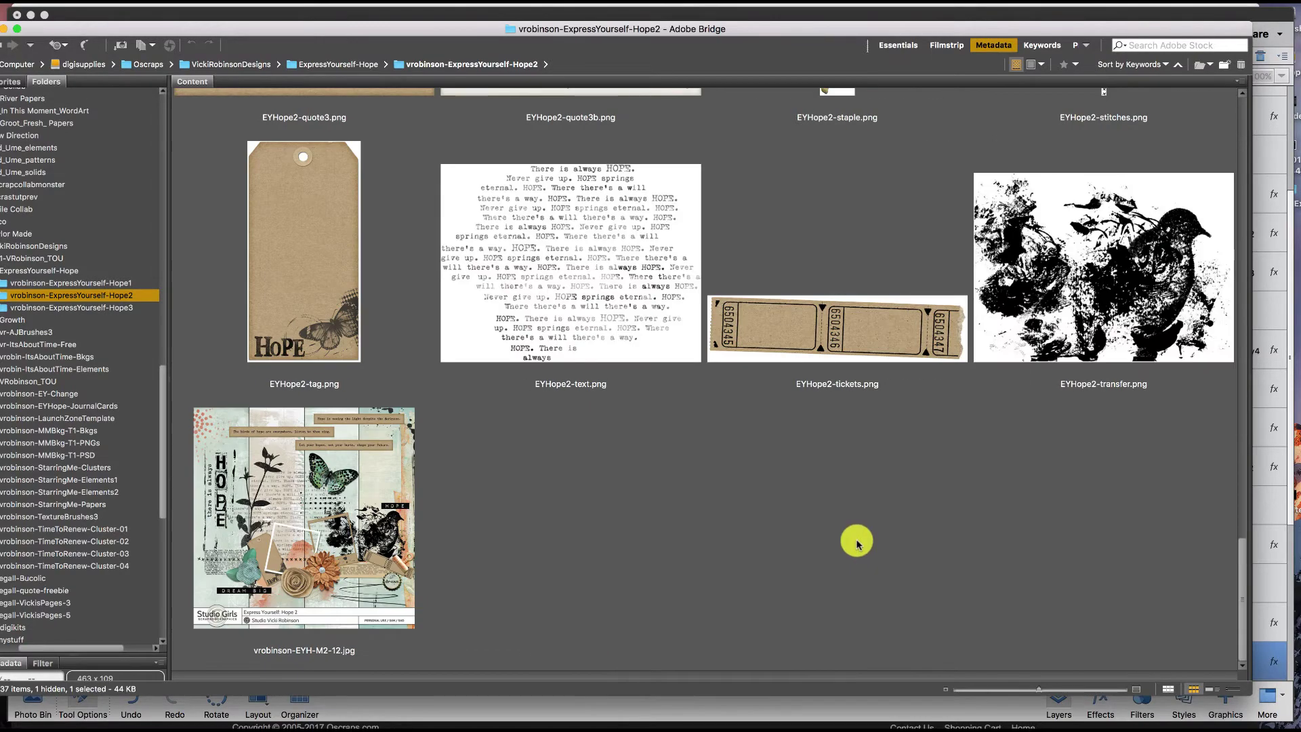
scroll(857, 540, "up", 10)
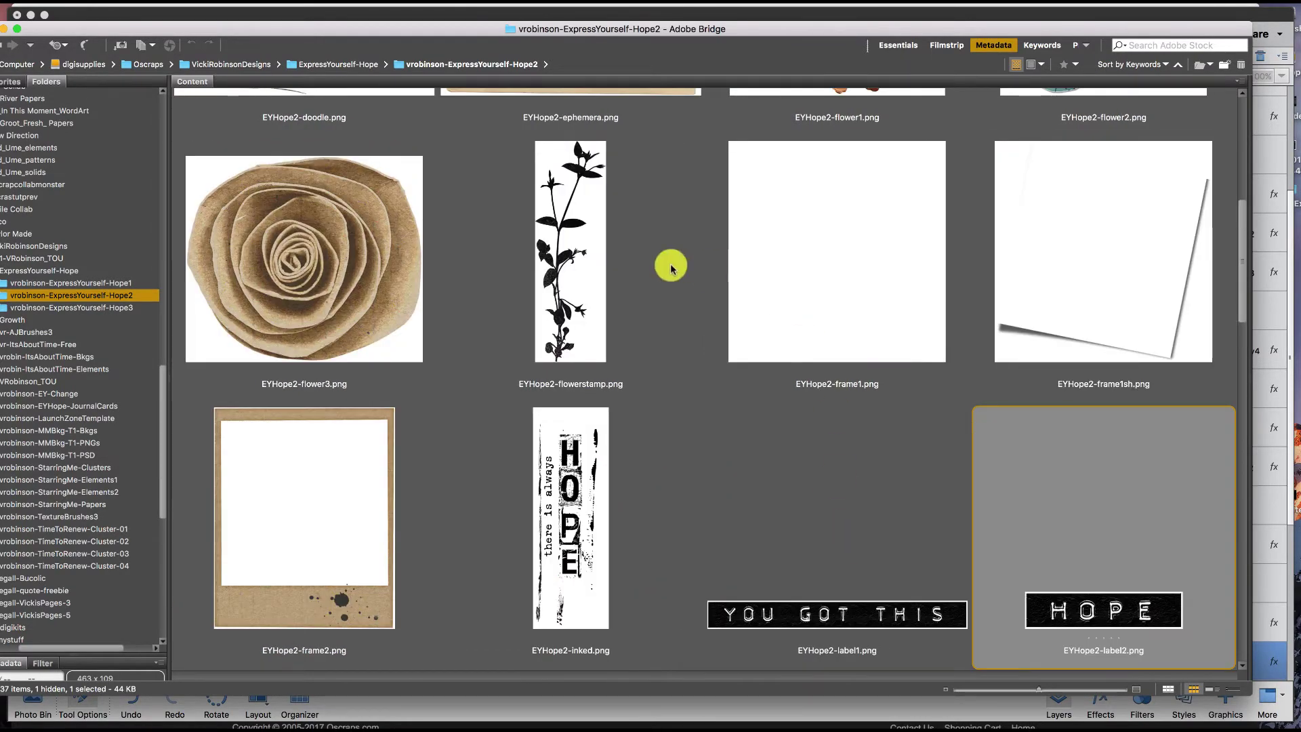
left_click_drag(557, 258, 701, 169)
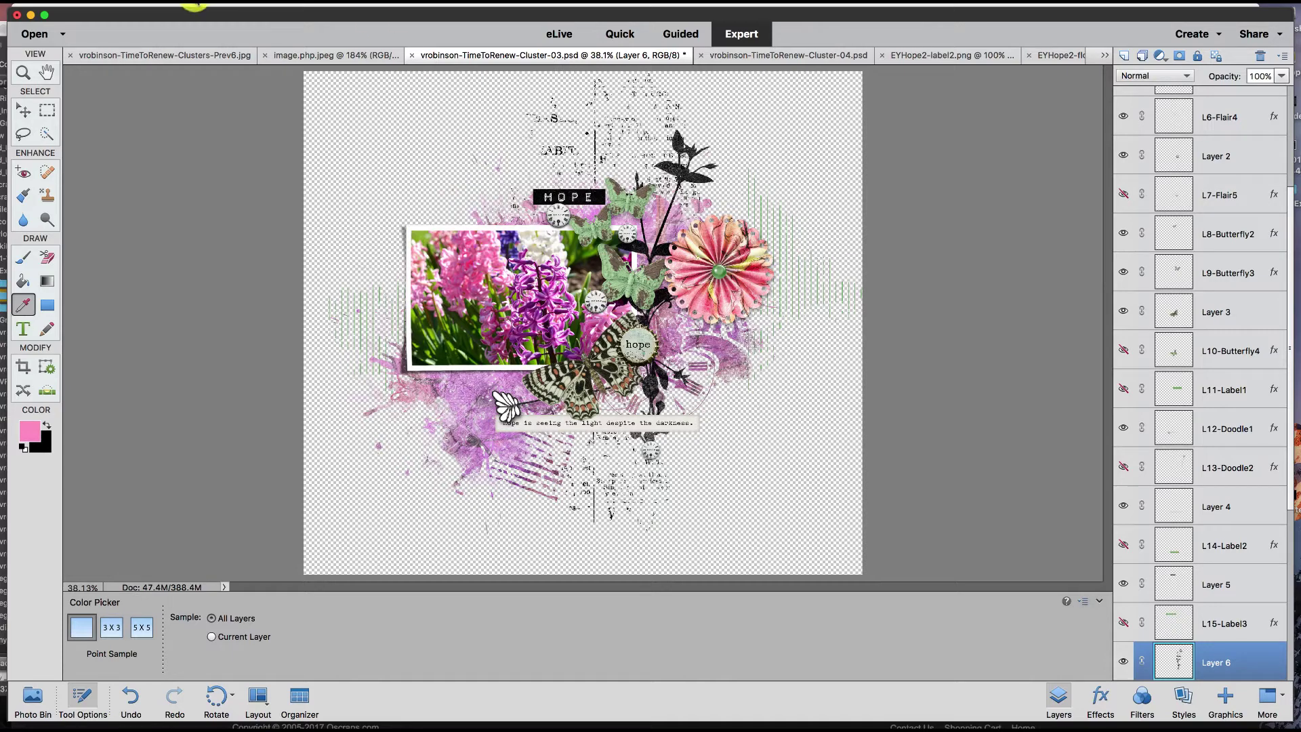
Fill the flower stamp layer with the pink foreground color in Normal mode at 100% opacity, preserving transparency.
left_click(203, 5)
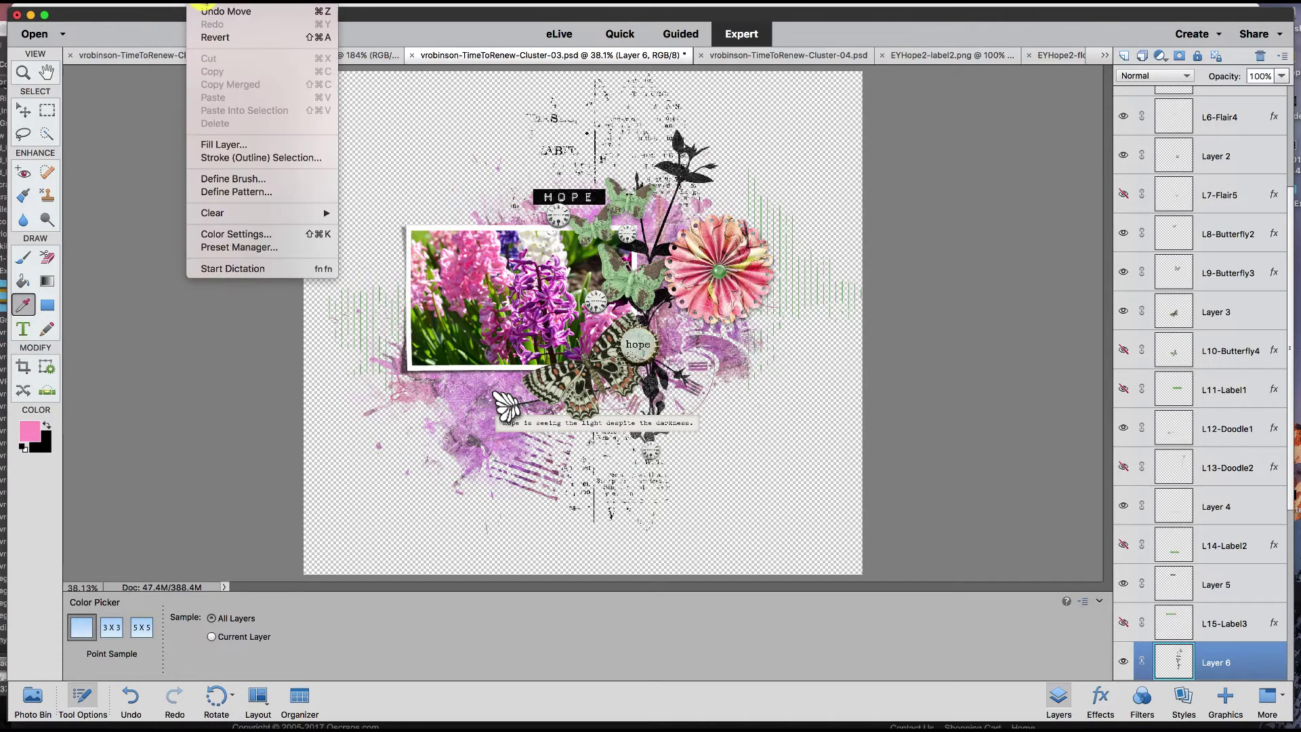
left_click(234, 146)
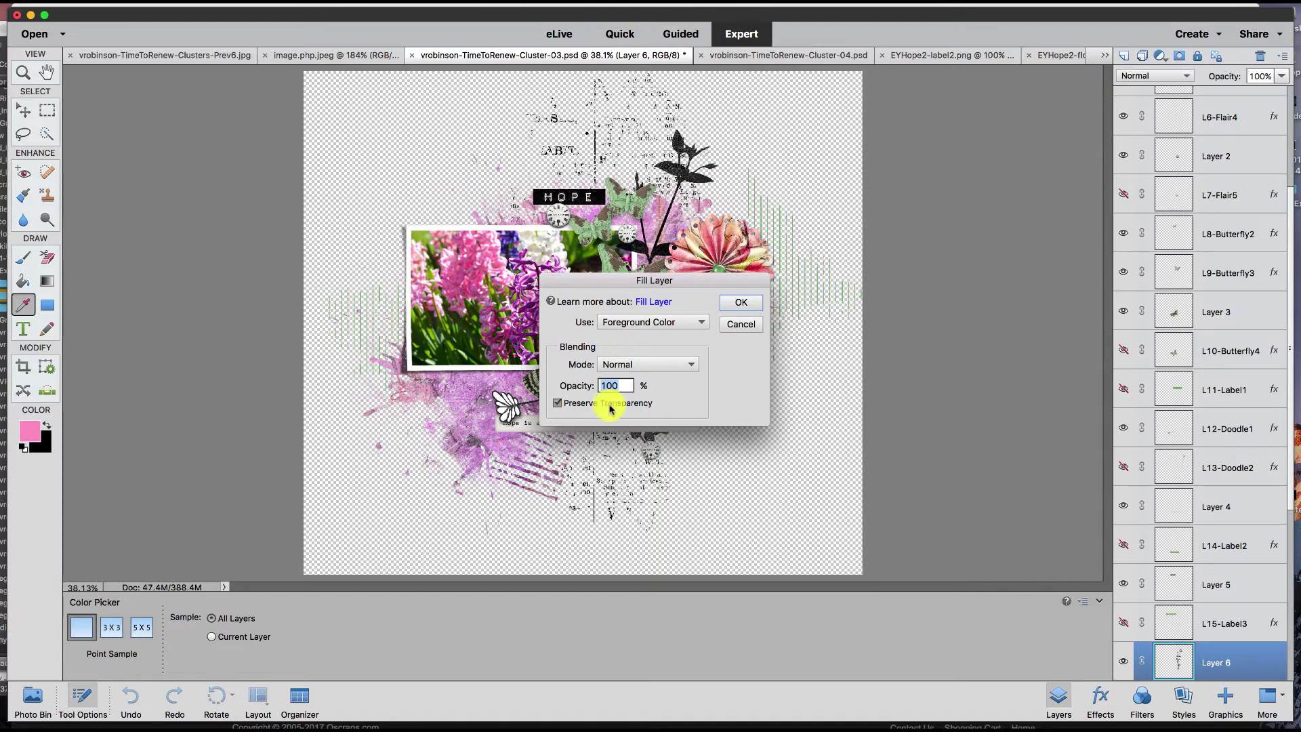
left_click(732, 305)
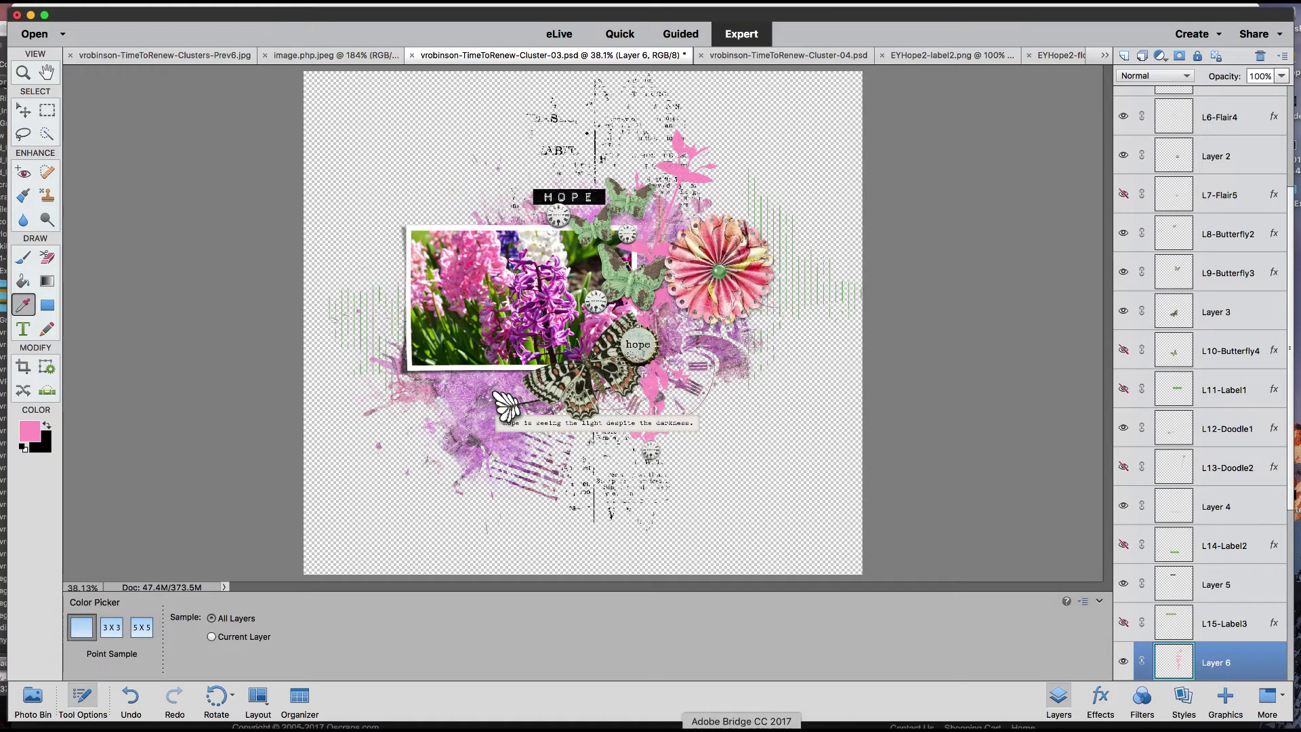
Look through the ExpressYourself-Hope kits in Adobe Bridge and open EYHope1-border.png from the ExpressYourself-Hope1 folder.
left_click(768, 728)
scroll(645, 471, "down", 5)
scroll(646, 471, "up", 5)
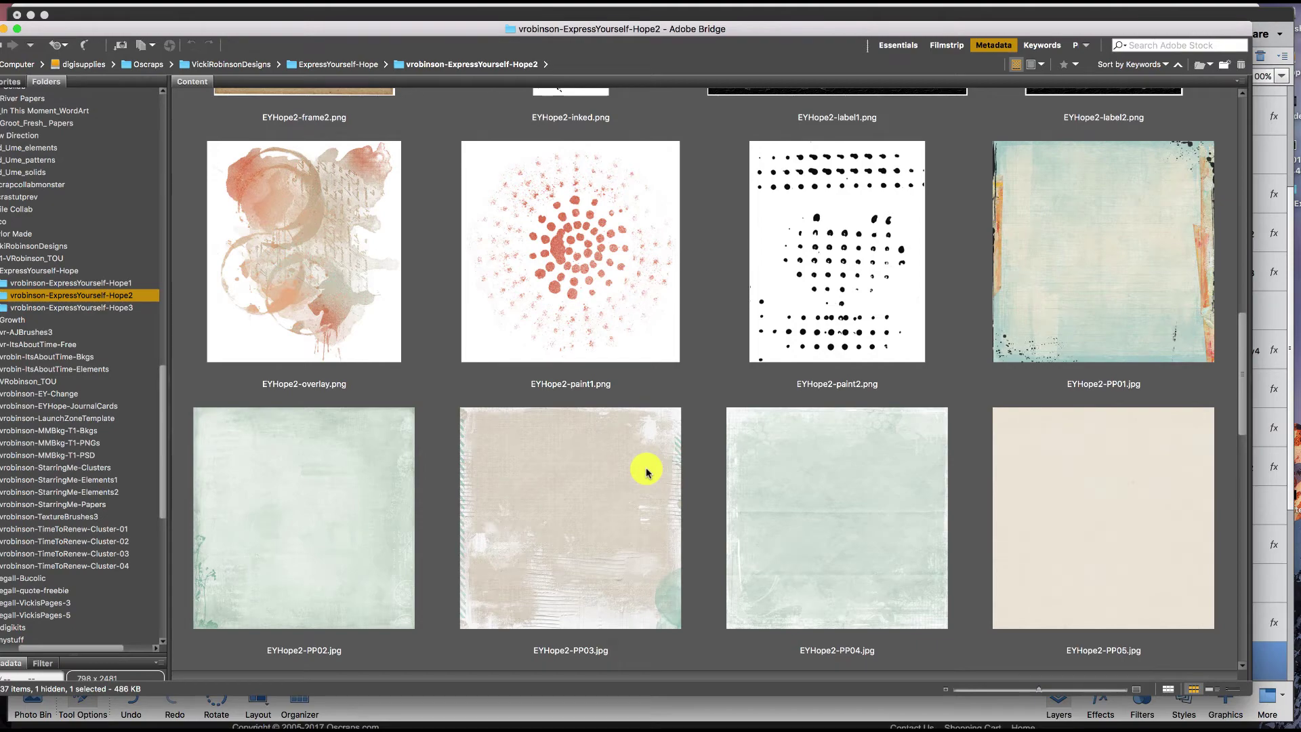
scroll(857, 404, "down", 5)
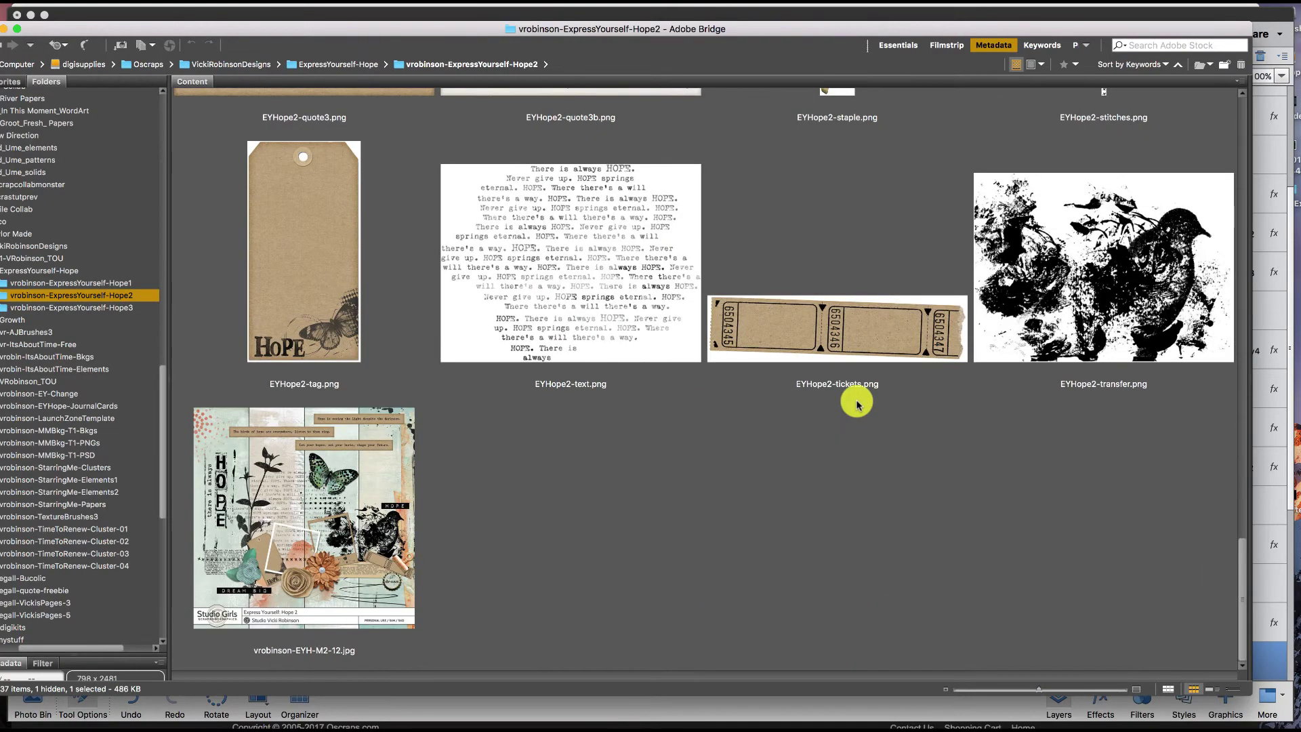
scroll(840, 393, "up", 10)
key("super+bracketleft")
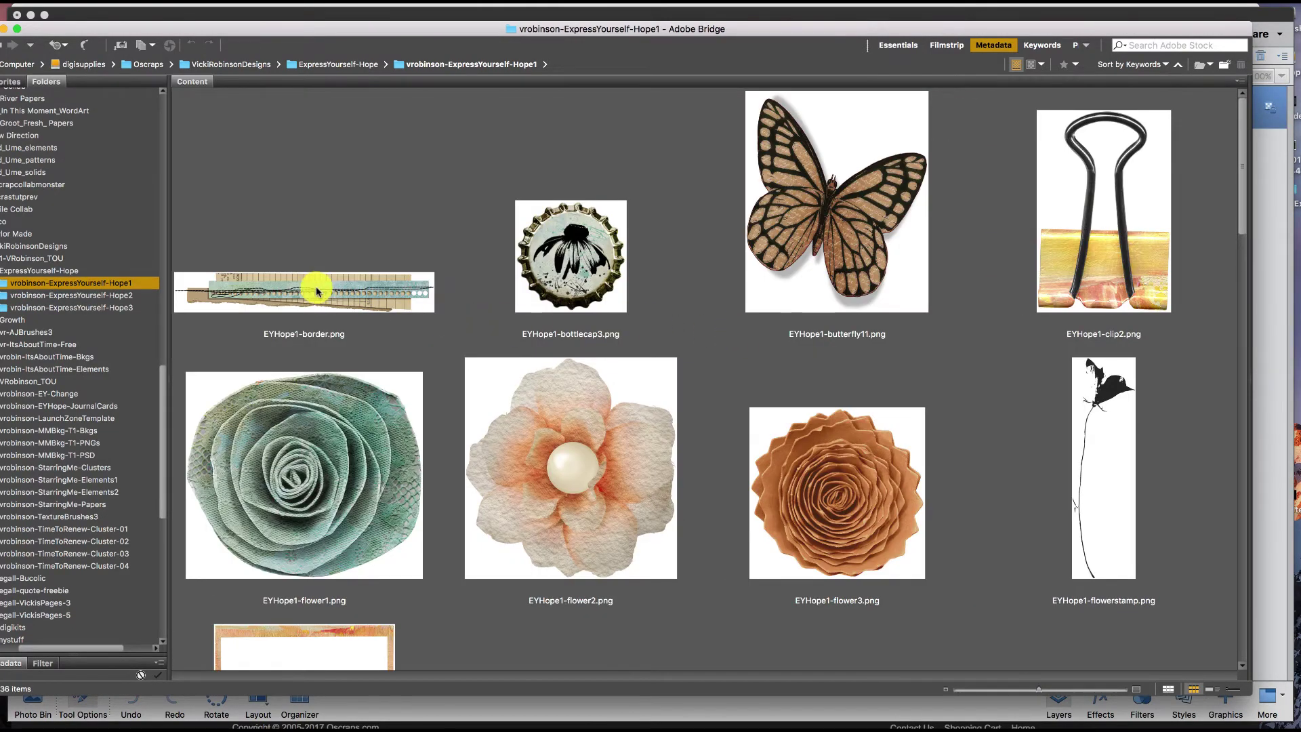
left_click_drag(316, 291, 927, 729)
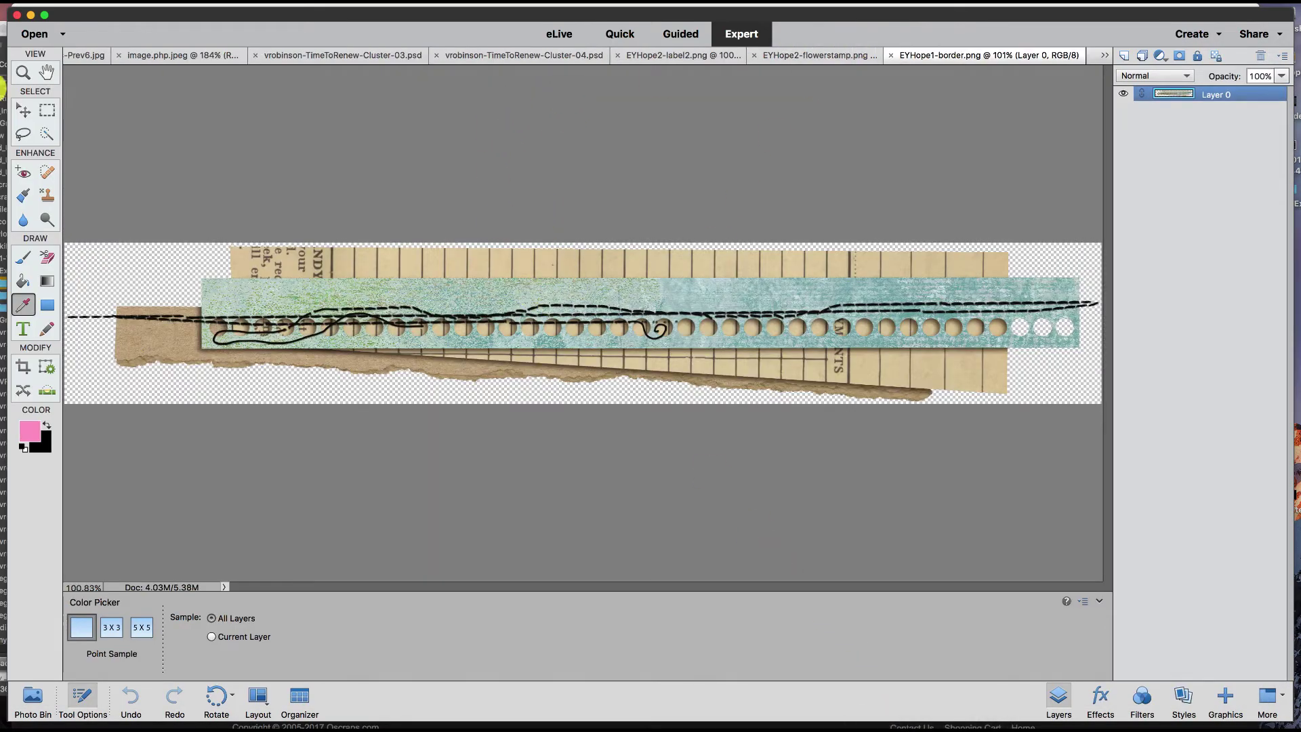
Add the border strip to Cluster-03 directly beneath the L19-Frame-Sh layer and tuck it along the photo's lower edge.
left_click(23, 109)
left_click_drag(352, 311, 458, 362)
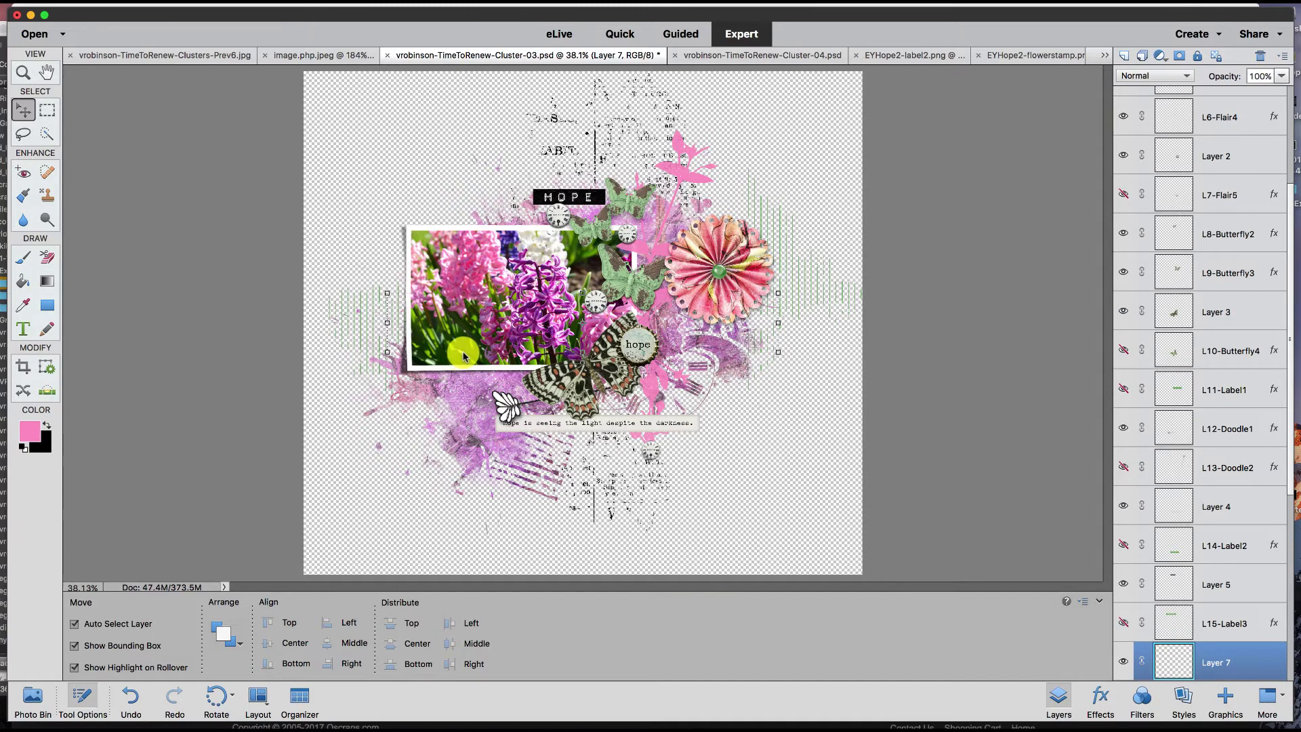
scroll(1228, 571, "down", 3)
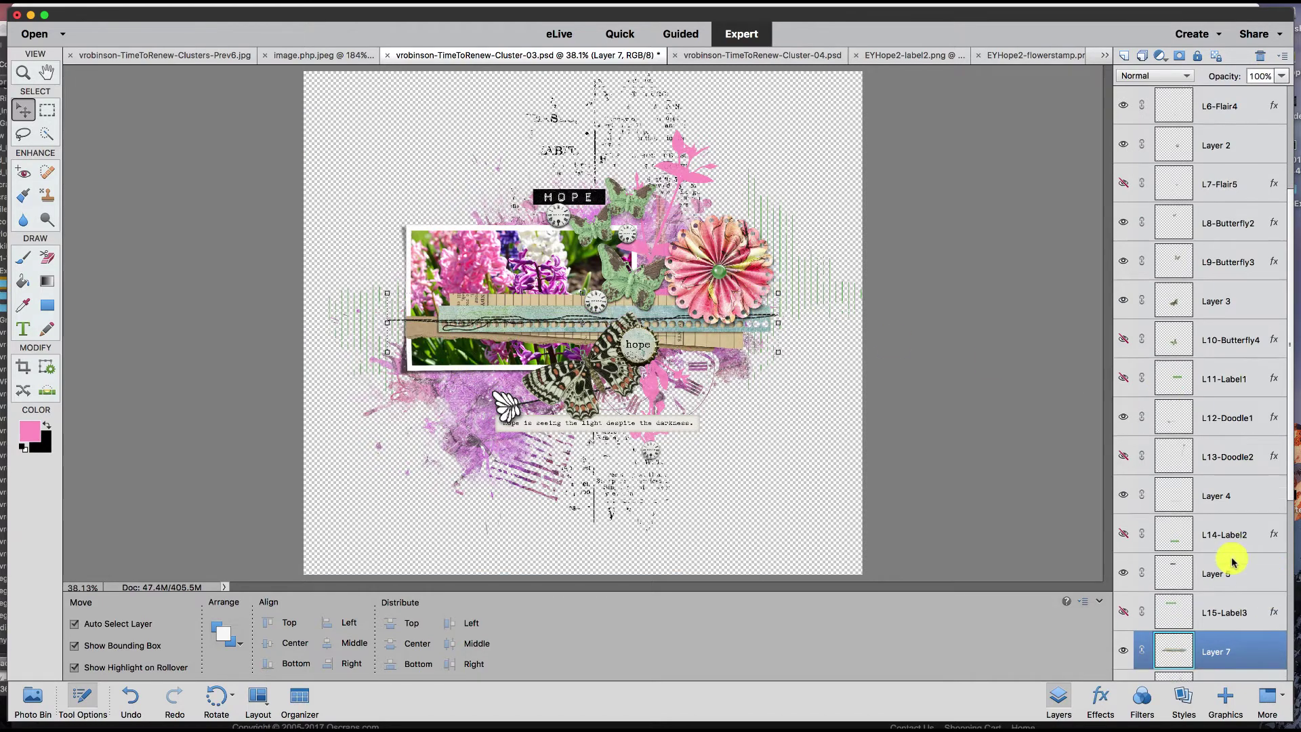
mouse_move(1209, 595)
left_mouse_down()
mouse_move(1213, 688)
mouse_move(1196, 606)
left_mouse_up()
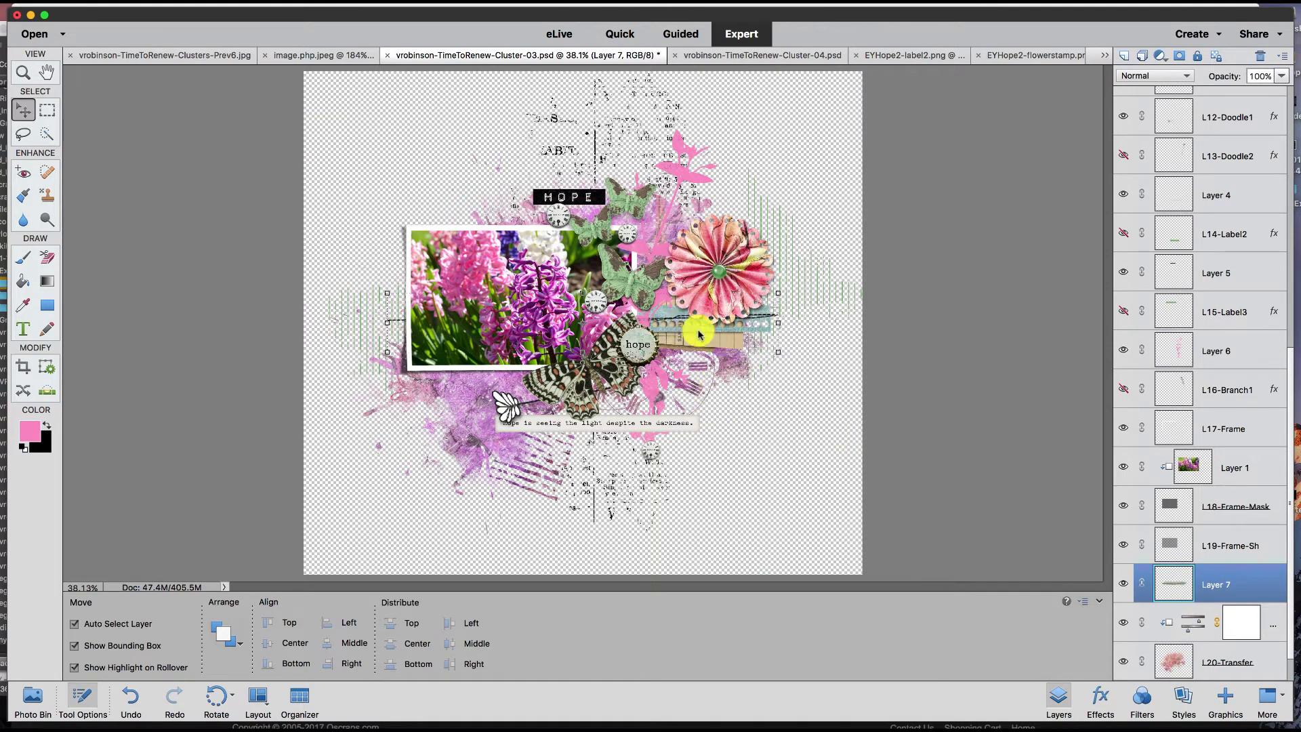
left_click(94, 626)
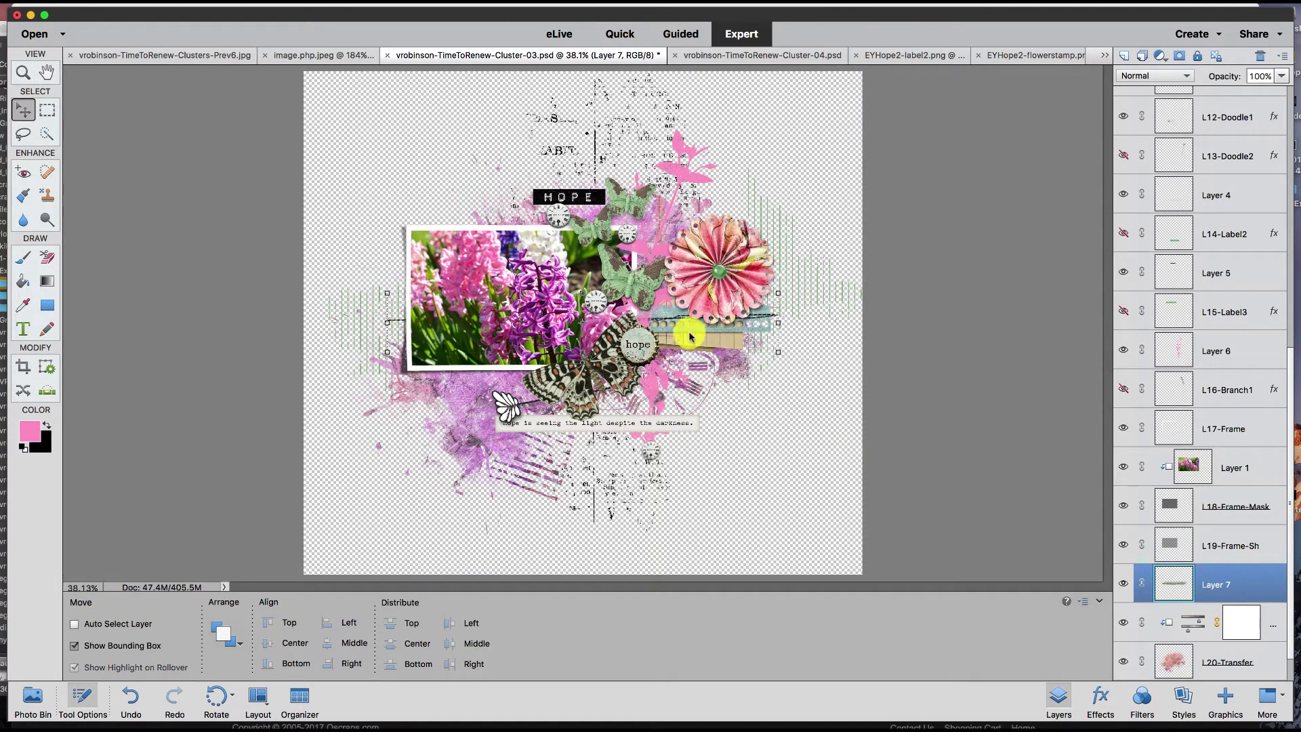
left_click_drag(676, 357, 630, 381)
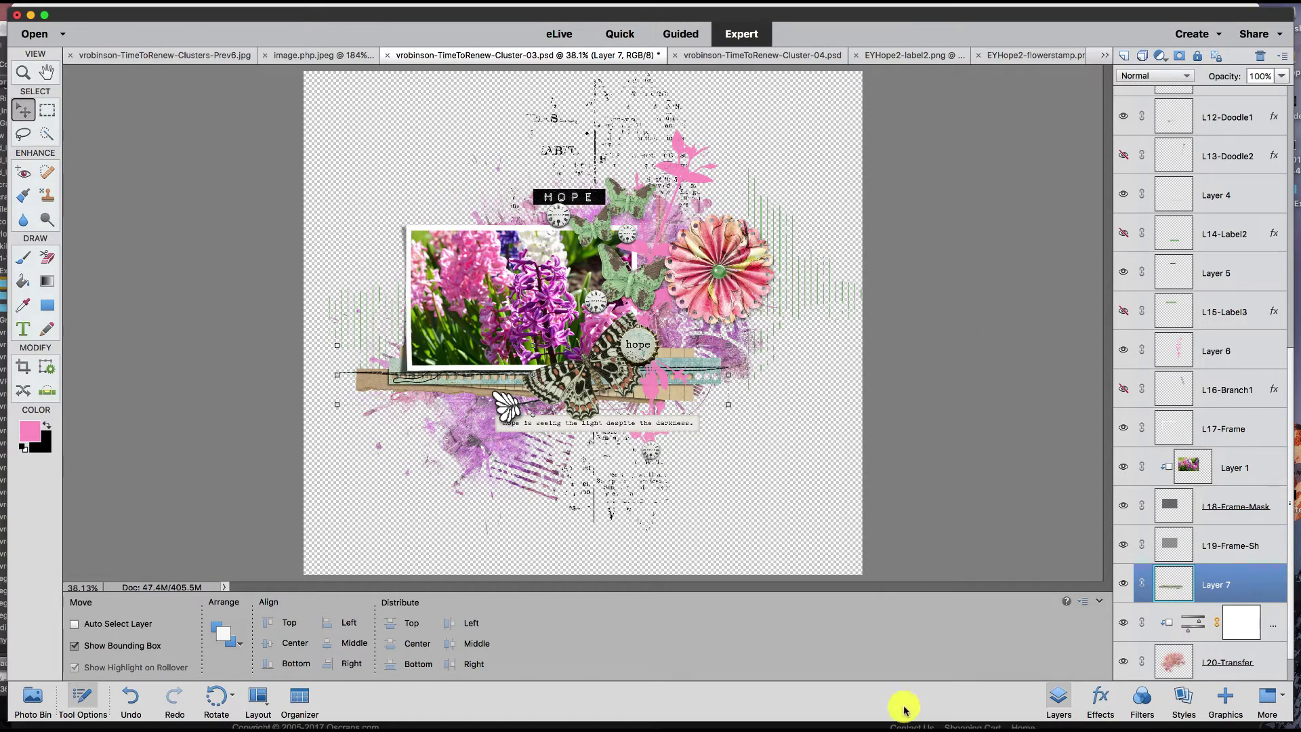
Review the contents of the TimeToRenew-Cluster-01, Cluster-02 and Cluster-03 folders in Adobe Bridge, then return to the cluster document.
left_click(741, 729)
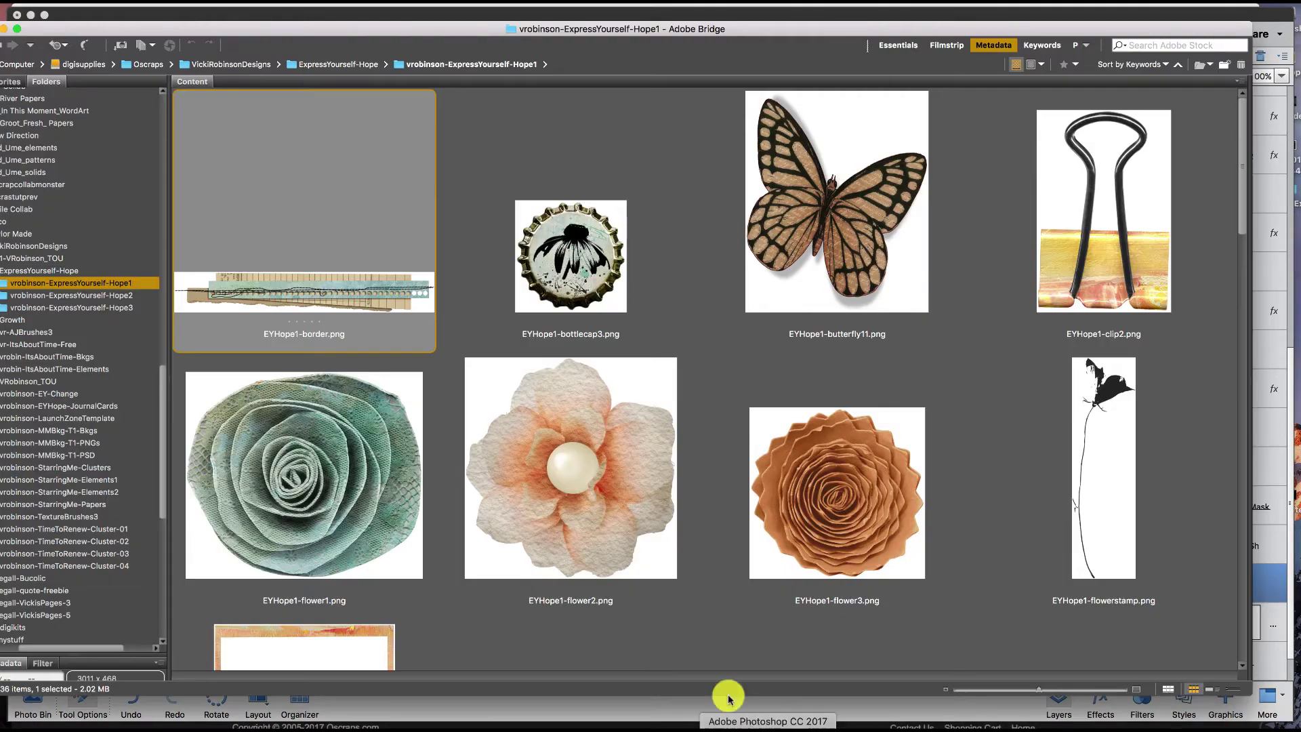
left_click(99, 529)
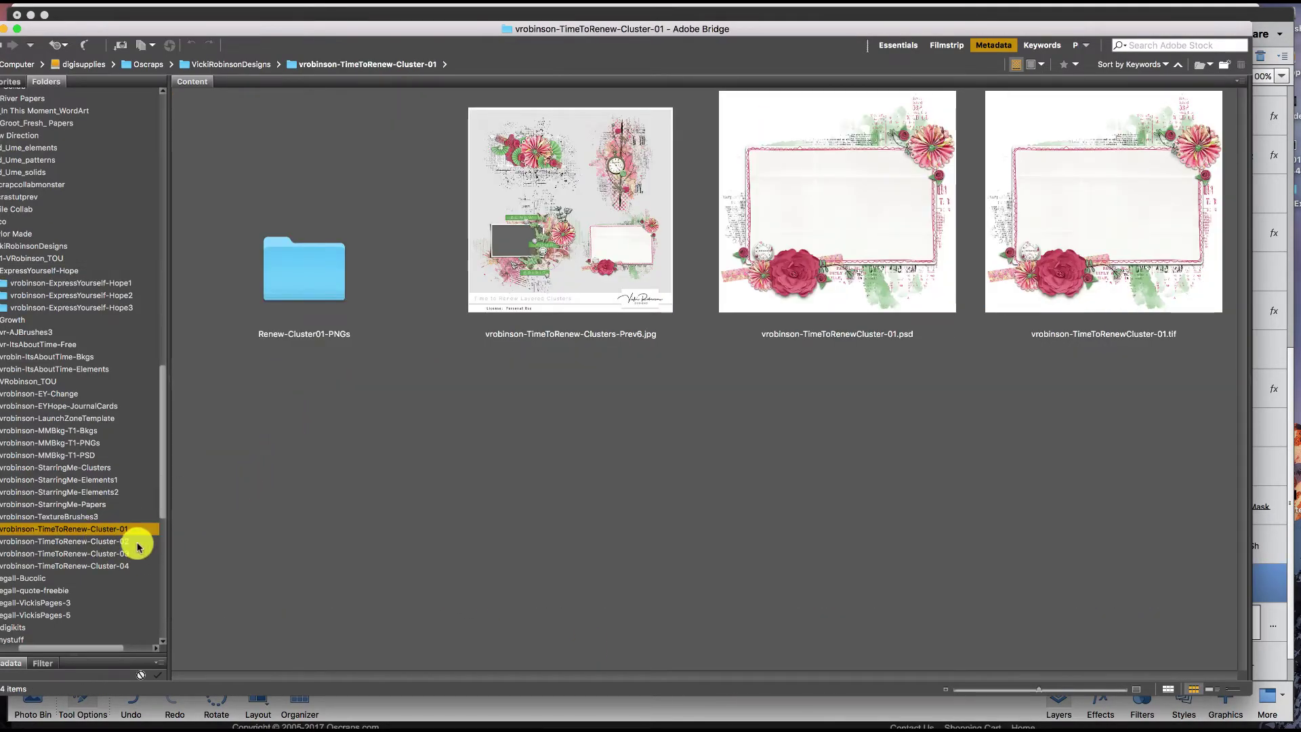
left_click(138, 542)
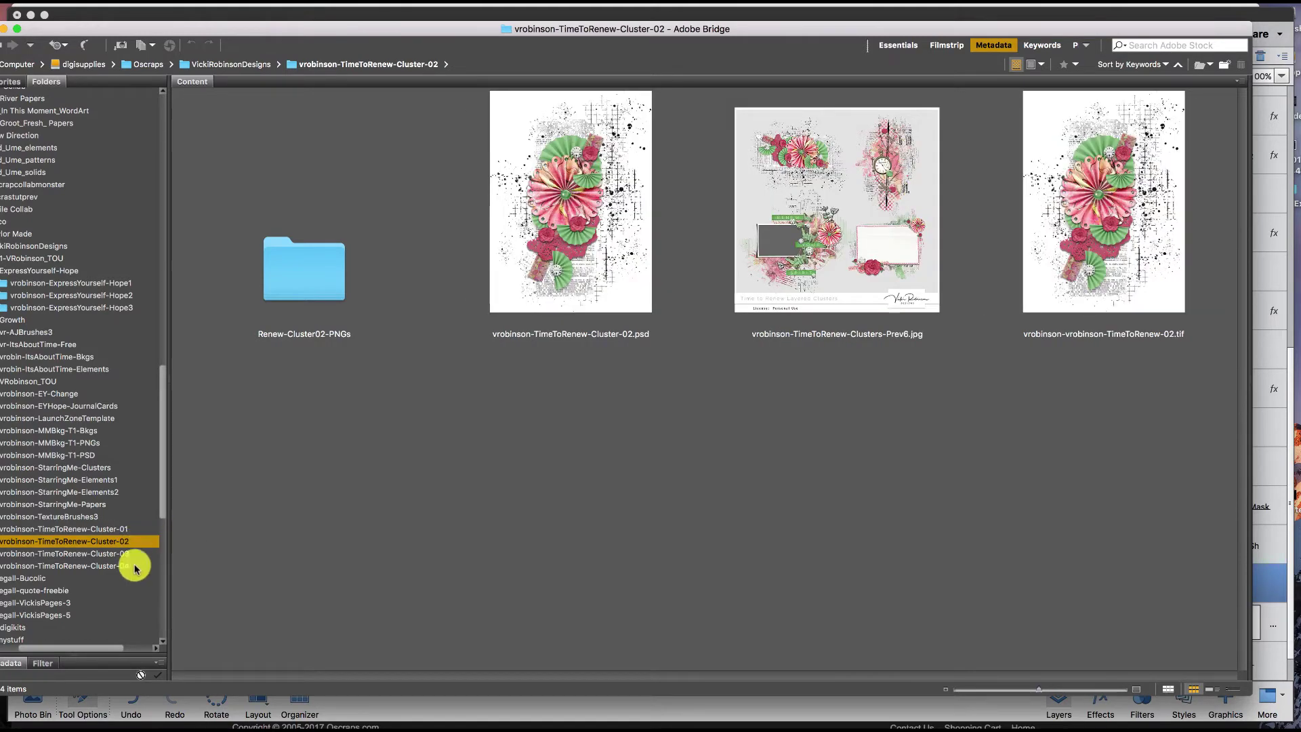
left_click(131, 554)
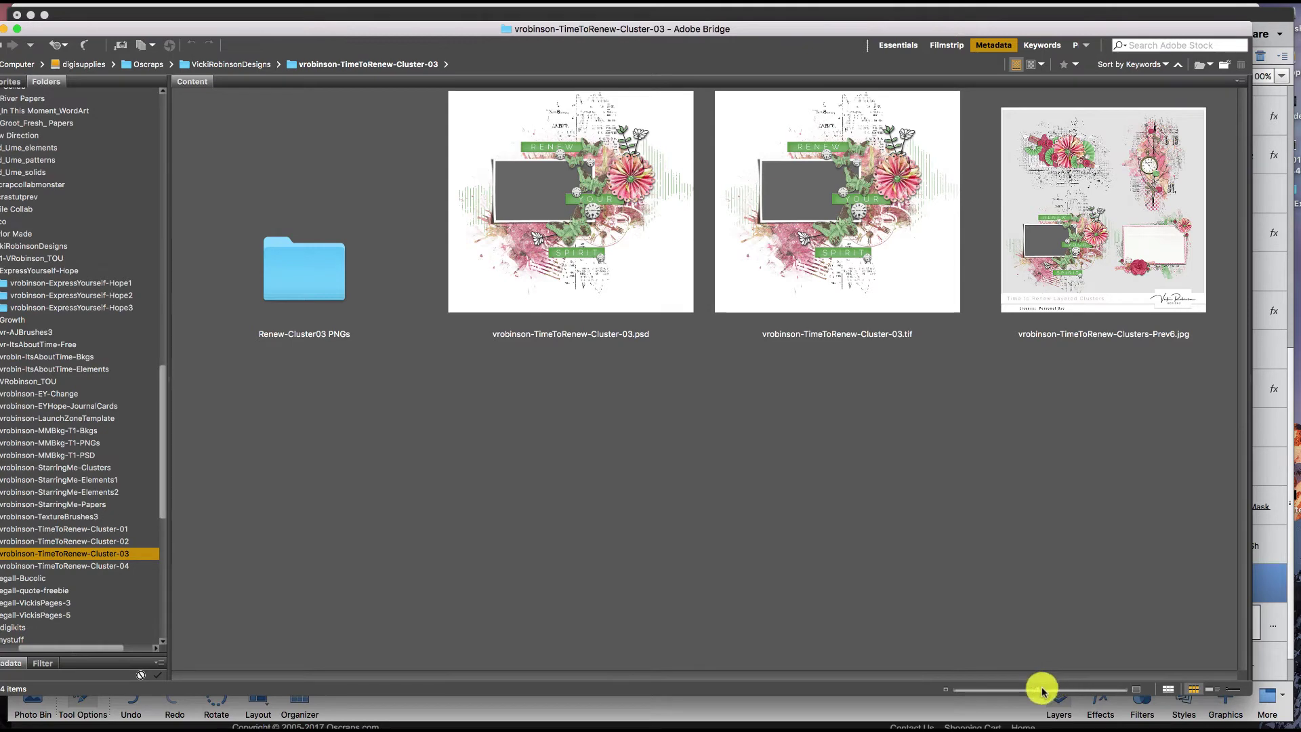
left_click_drag(1045, 689, 1049, 690)
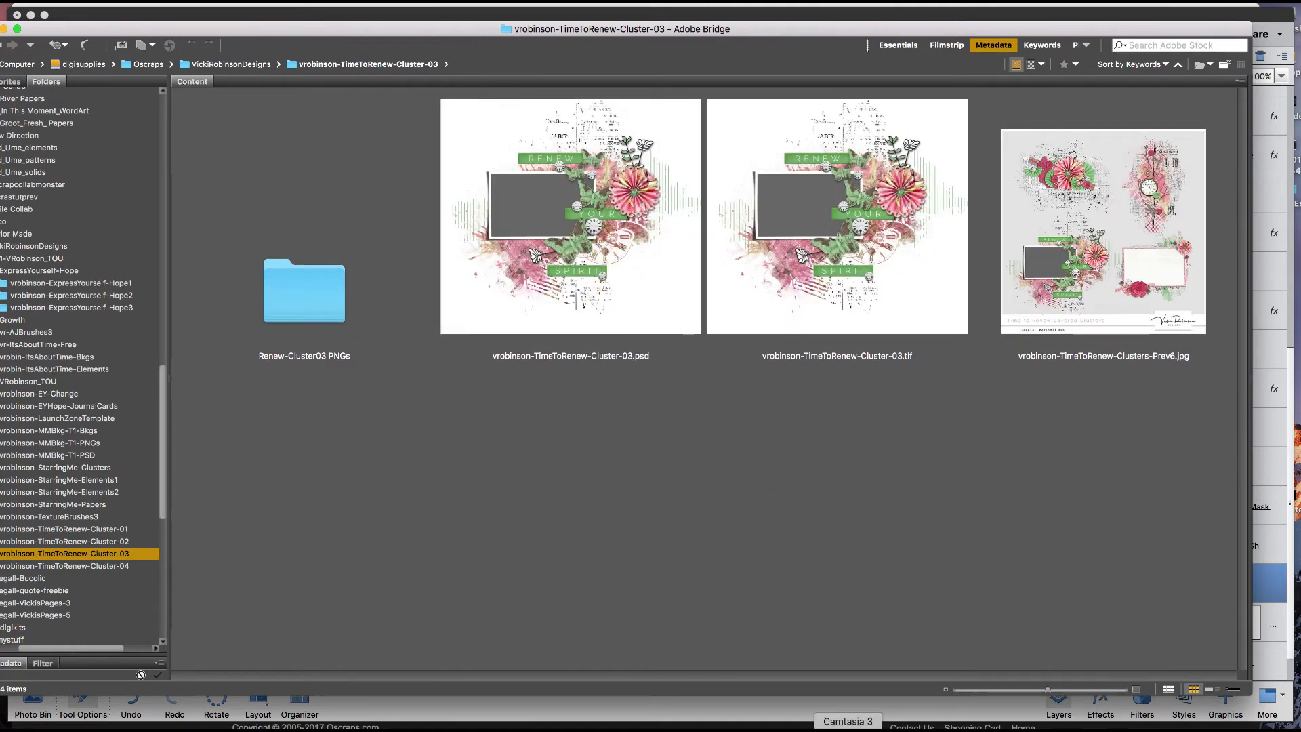
left_click(928, 730)
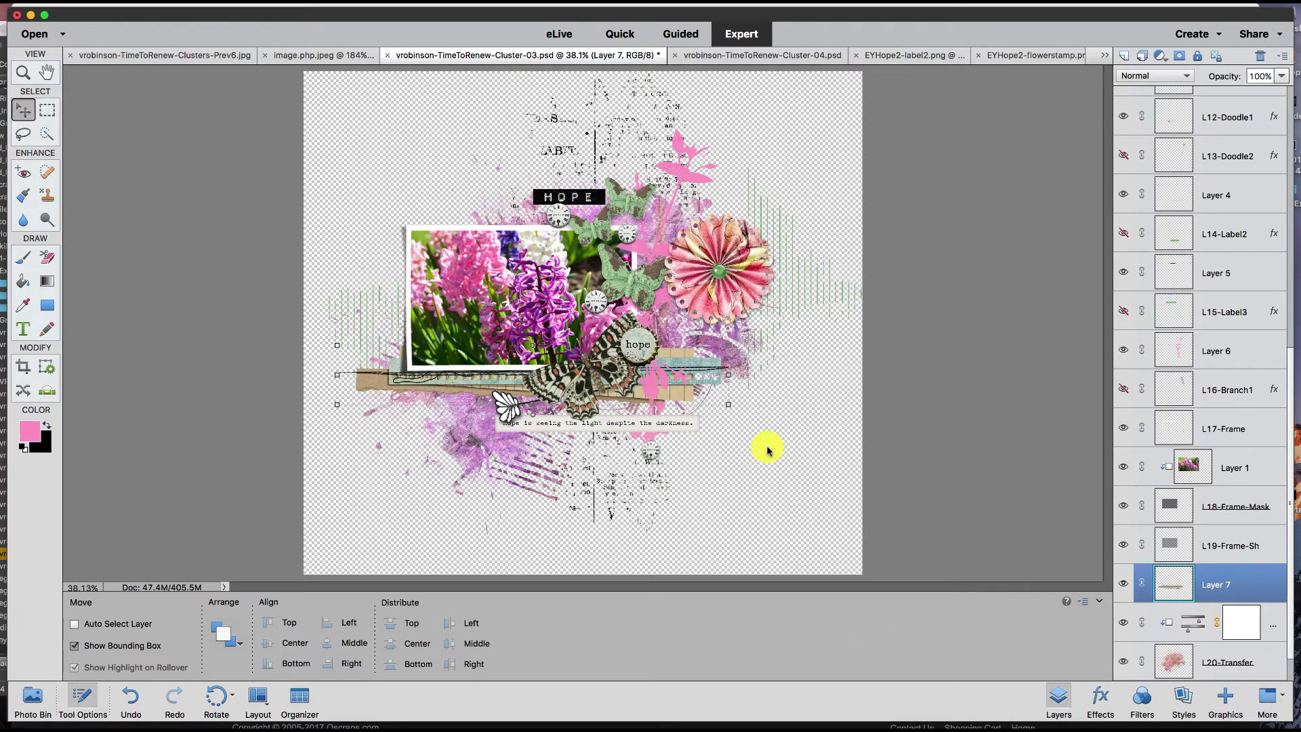
Copy the upper dragonfly, L2-Dragonfly1, from TimeToRenew-Cluster-04.psd into TimeToRenew-Cluster-03.psd.
left_click(802, 54)
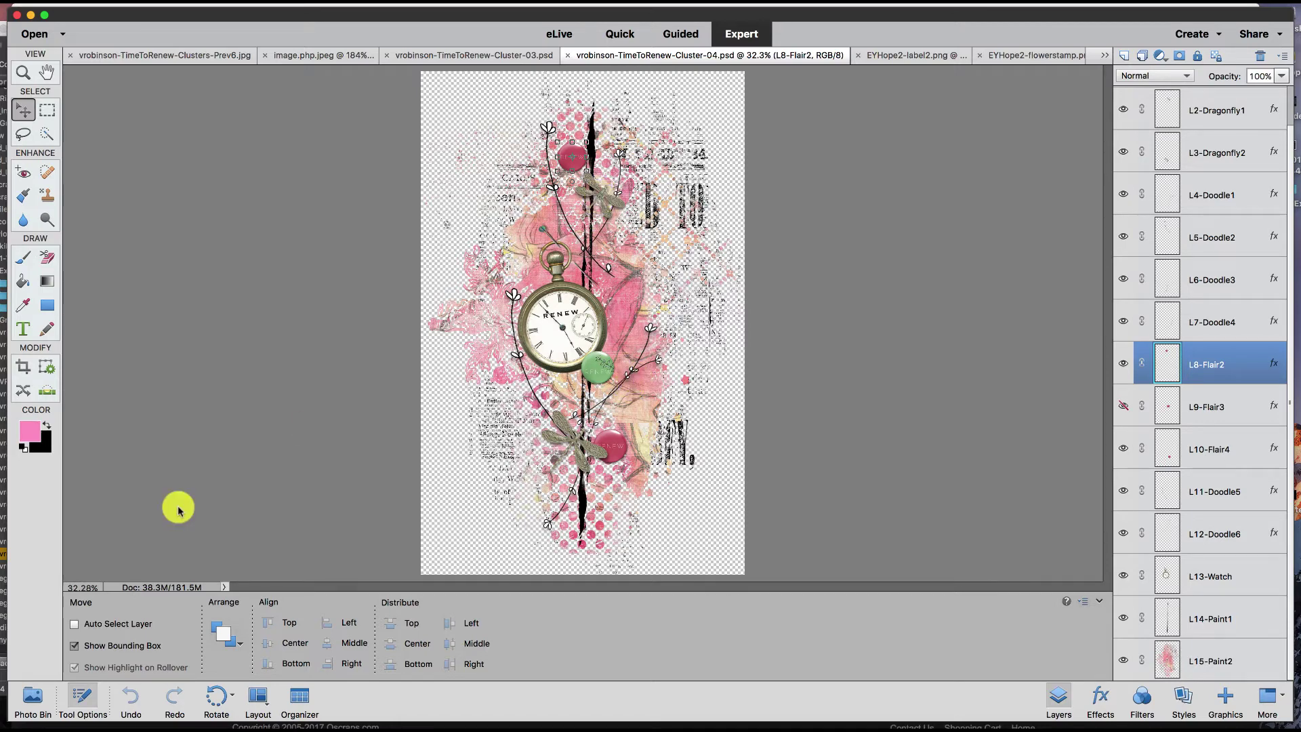
left_click(99, 622)
left_click(603, 197)
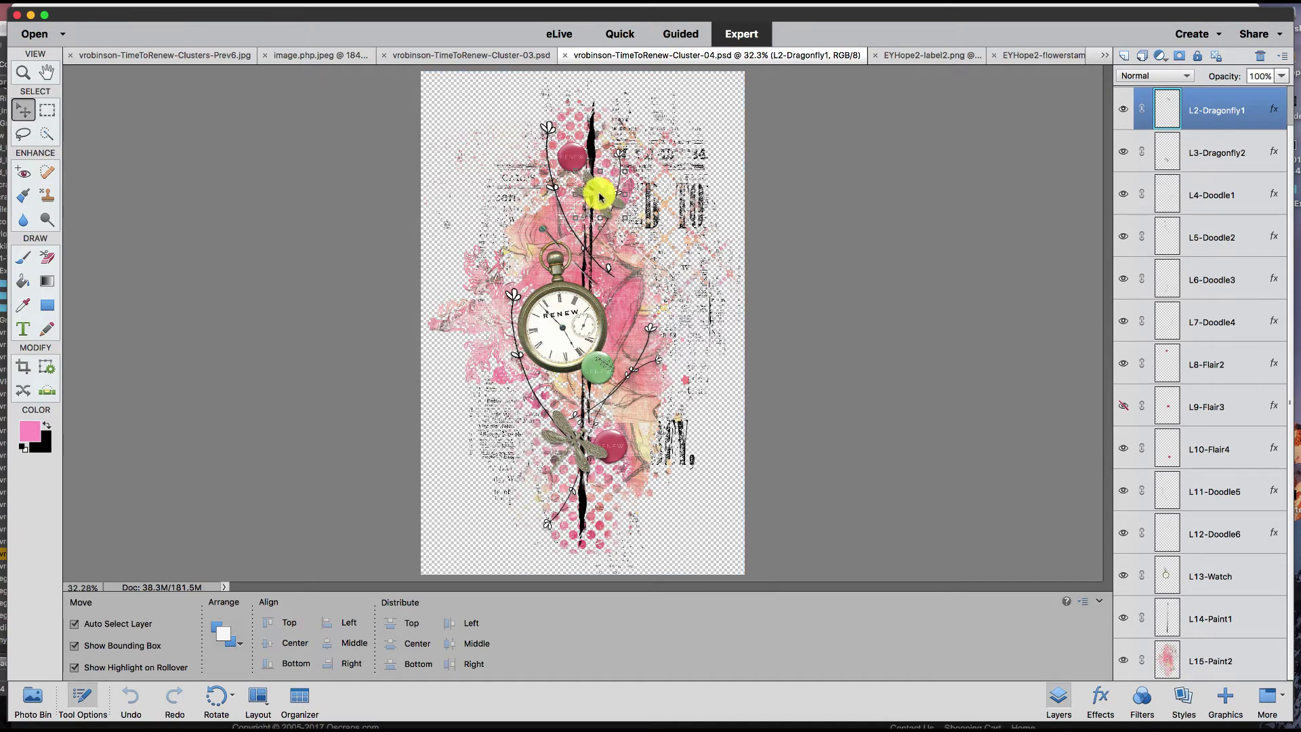
left_click_drag(599, 198, 437, 220)
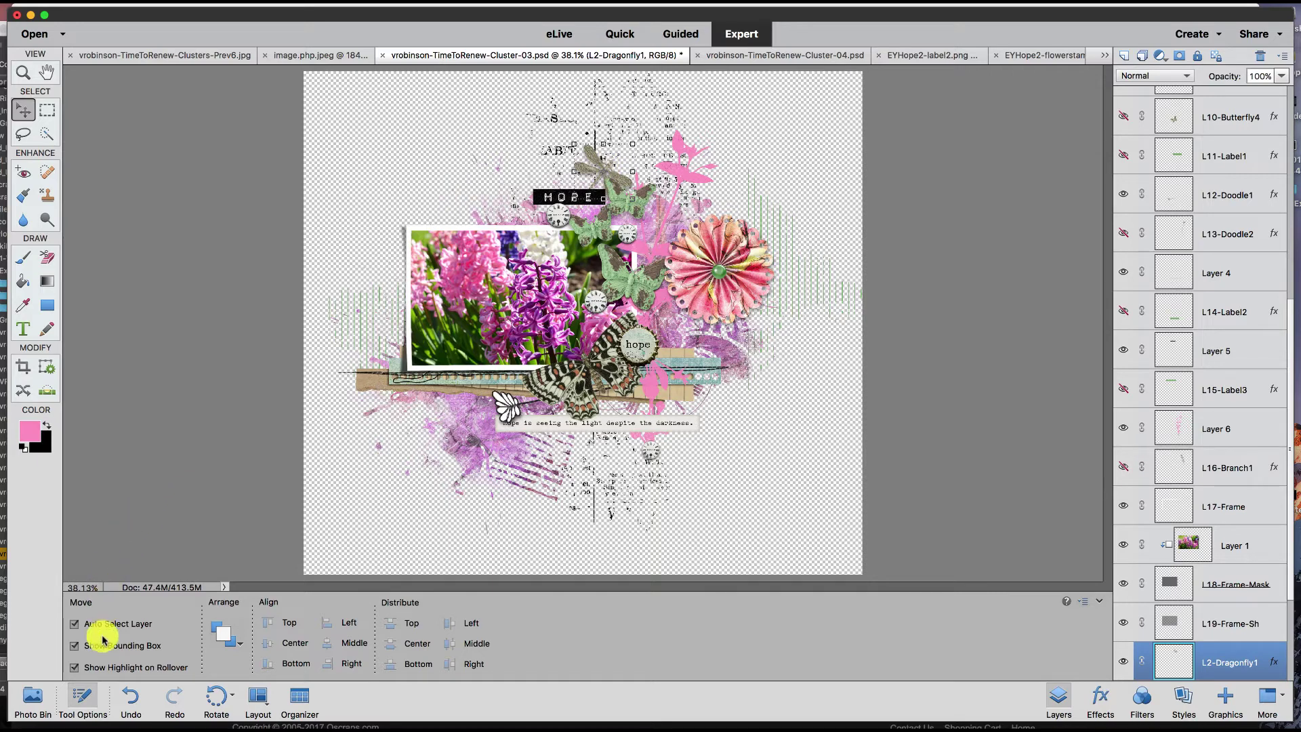
Place the dragonfly on the photo frame's upper-left corner, with its layer directly above L11-Label1, and rotate it 91.12 degrees.
left_click(74, 624)
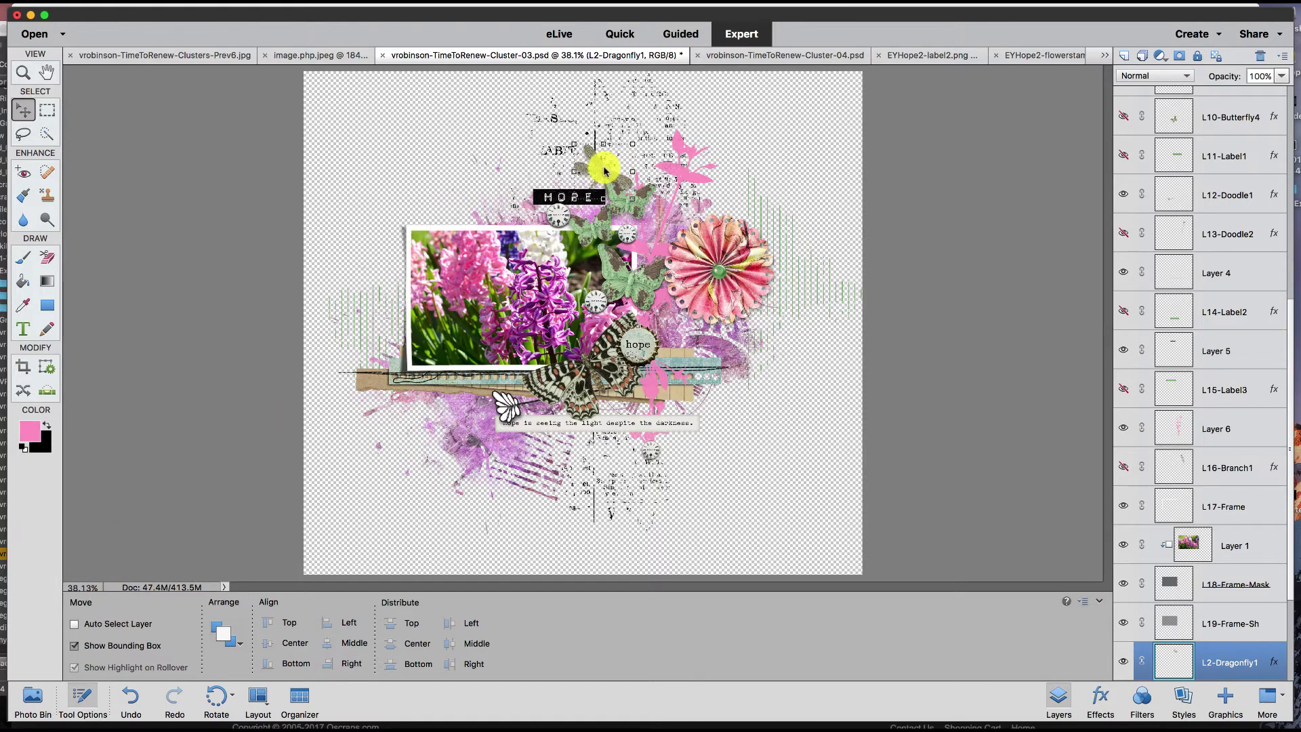
left_click_drag(582, 178, 378, 236)
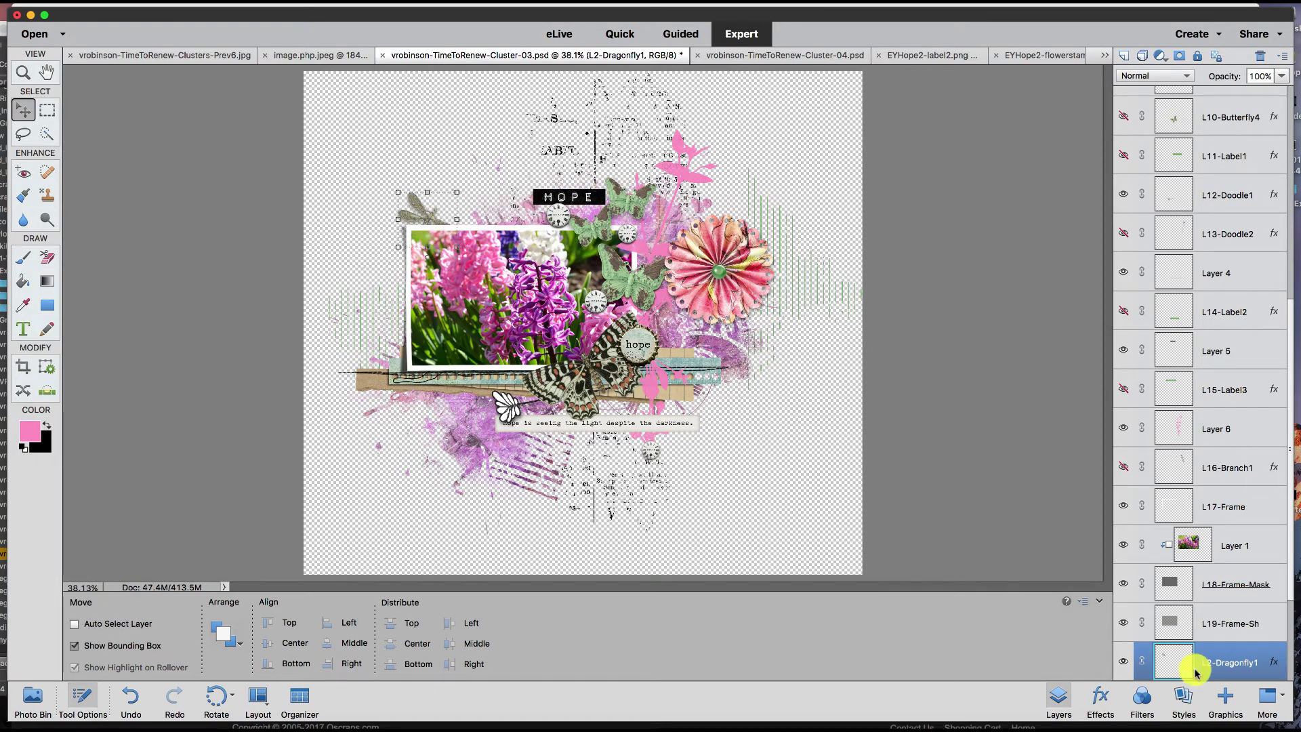
left_click_drag(1198, 671, 1191, 142)
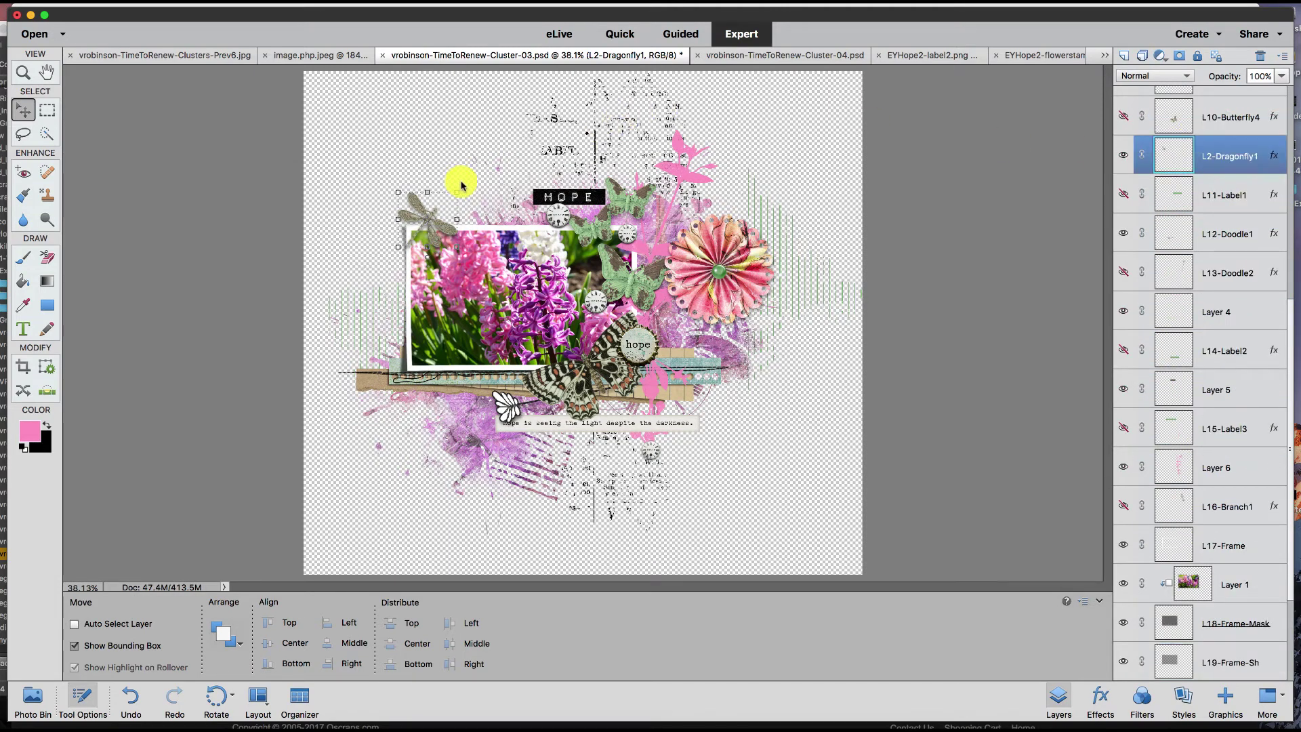
left_click_drag(465, 192, 490, 211)
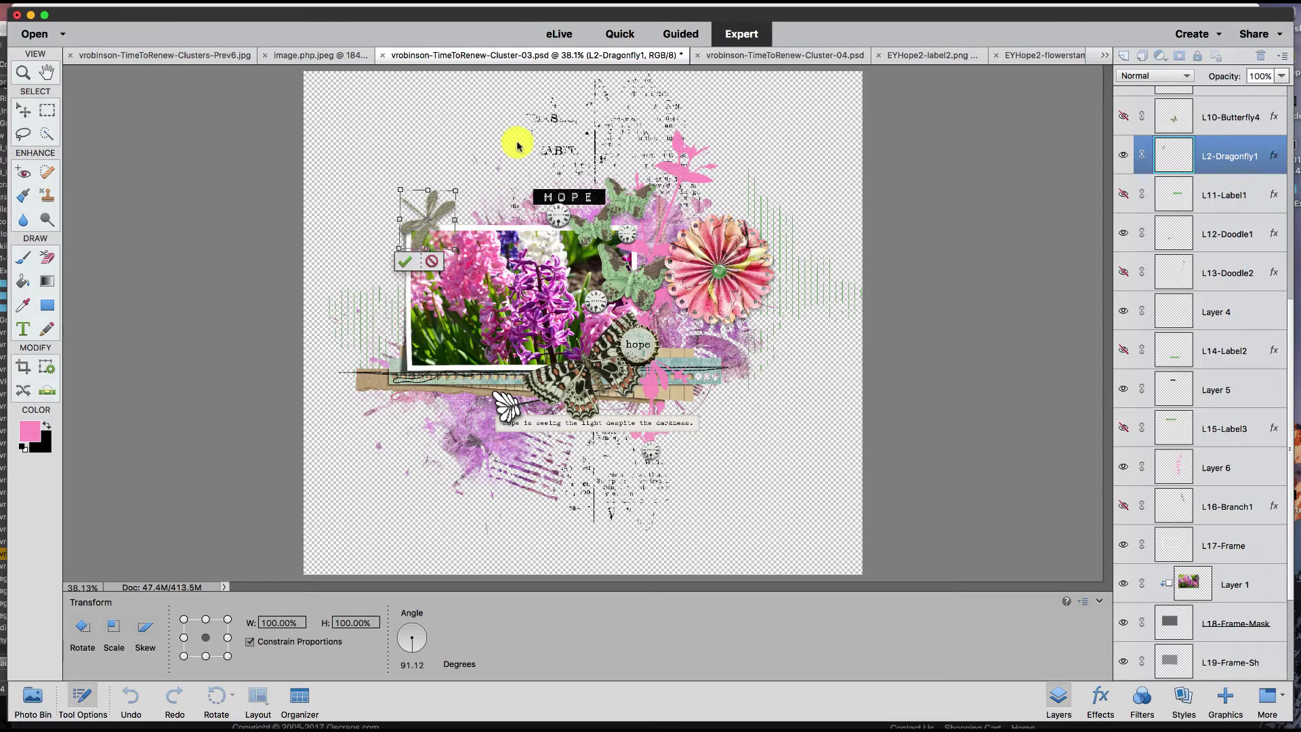
left_click(405, 262)
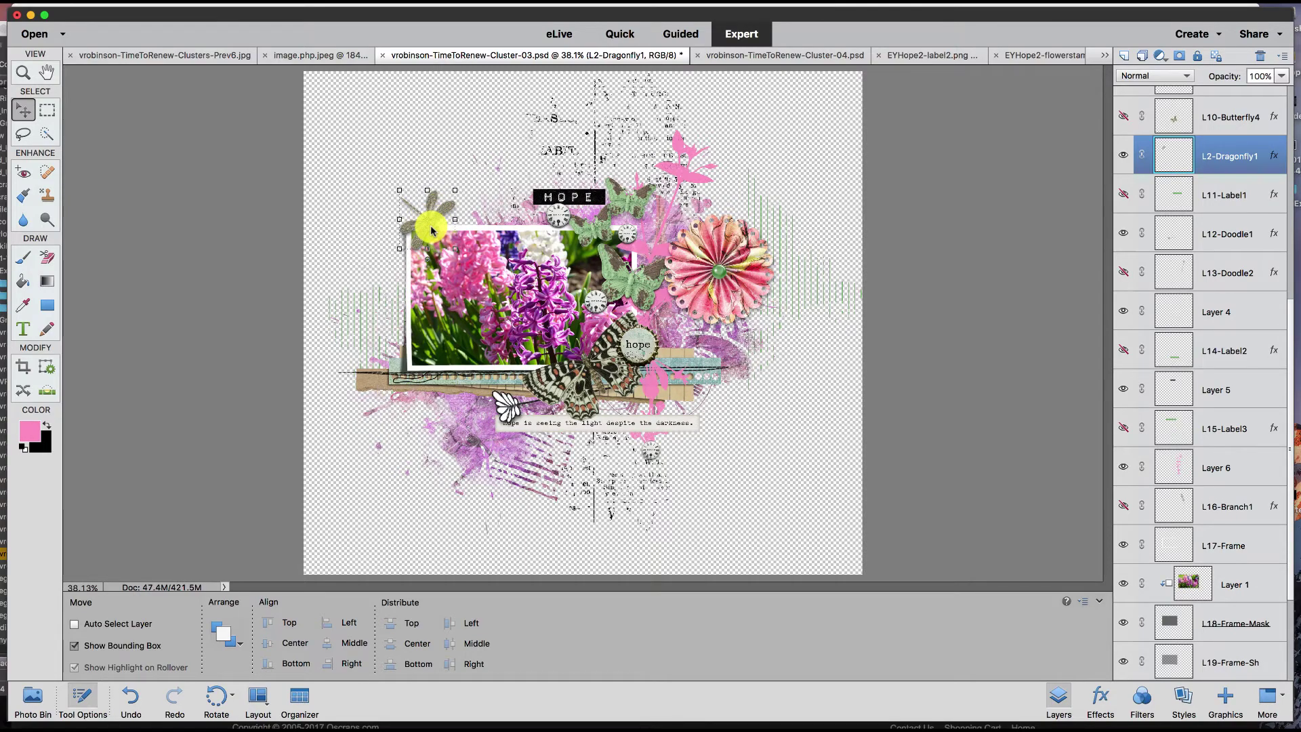
In TimeToRenew-Cluster-04.psd, hide L15-Paint2 and the other background paint and text layers behind the watch.
left_click(747, 61)
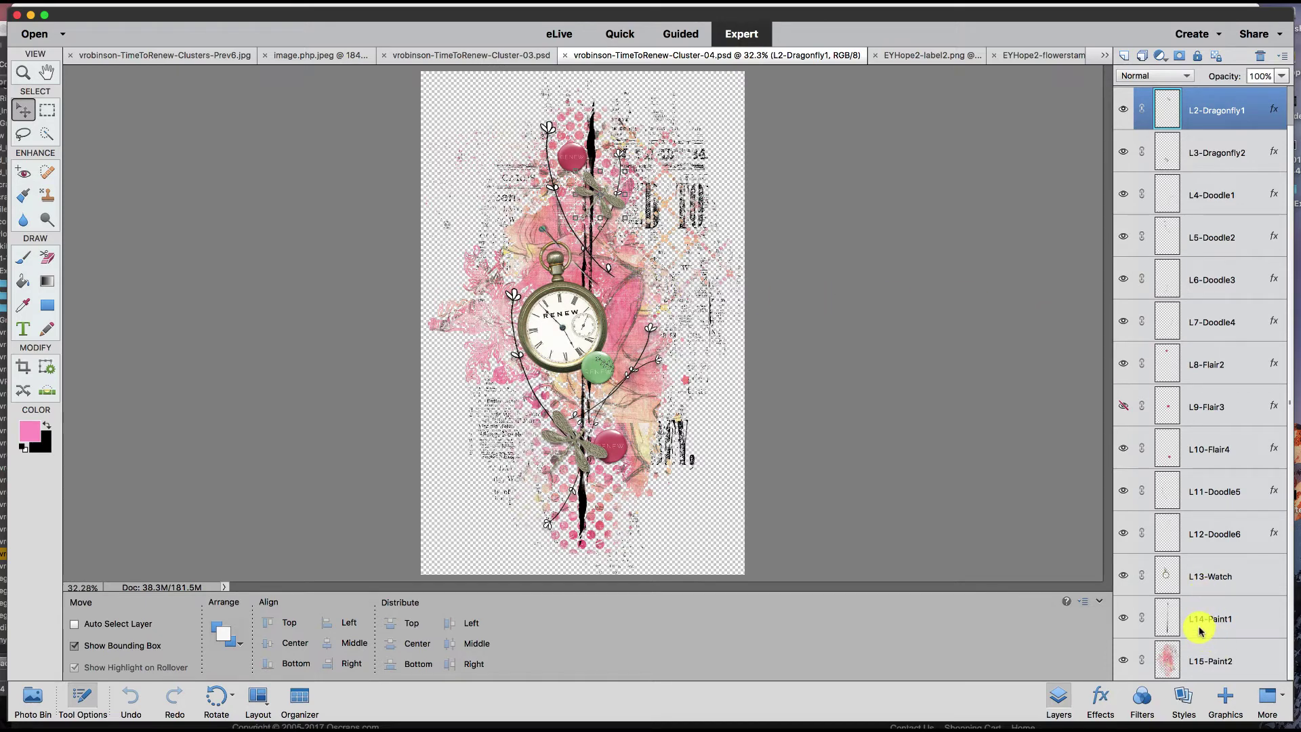
left_click(1124, 661)
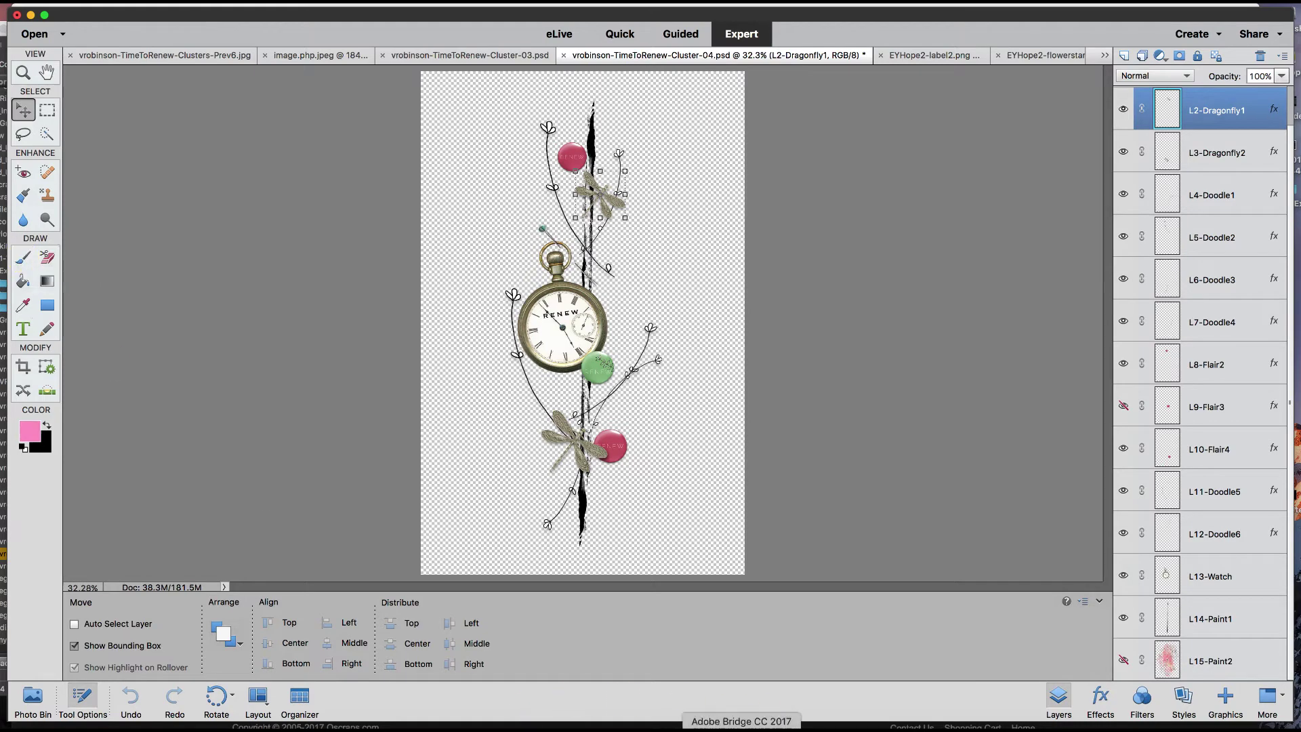
Add EYHope1-paint4.png from the ExpressYourself-Hope1 folder in Adobe Bridge to TimeToRenew-Cluster-04.psd, scaled to 170.64%, with its layer directly below L15-Paint2.
left_click(742, 730)
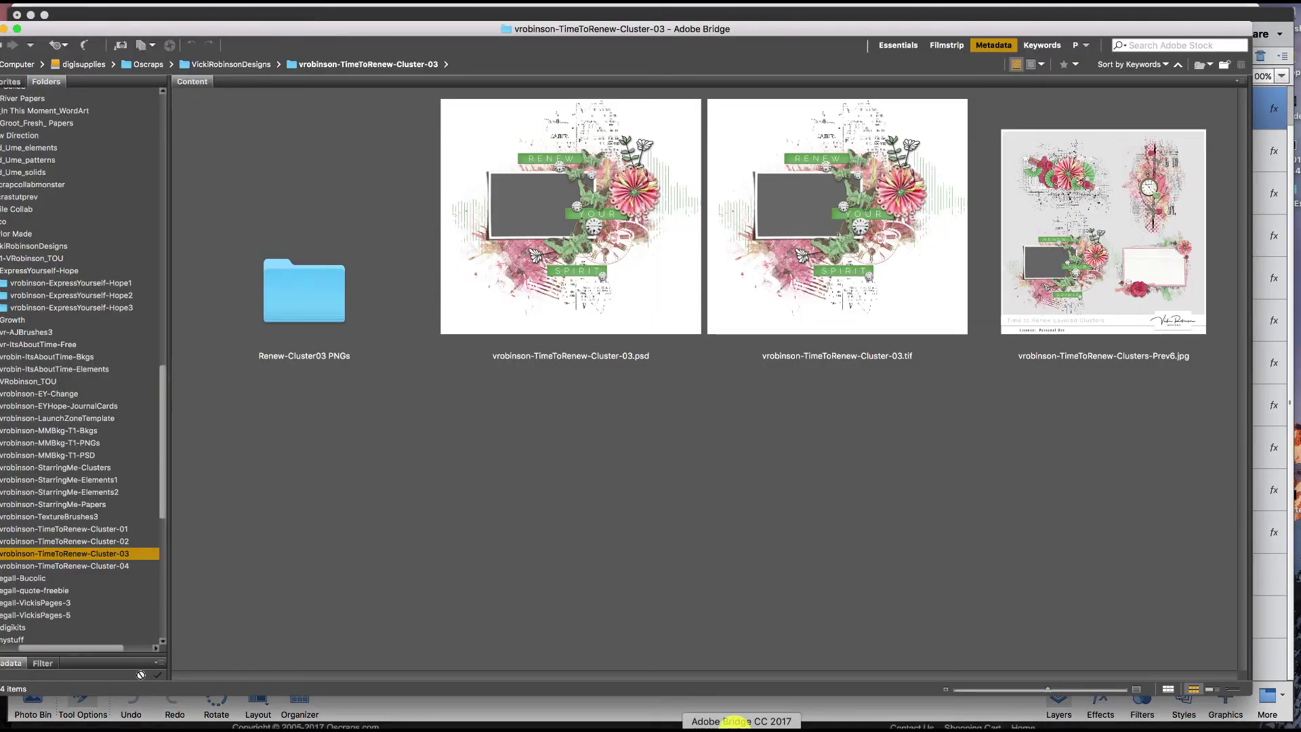
left_click(131, 284)
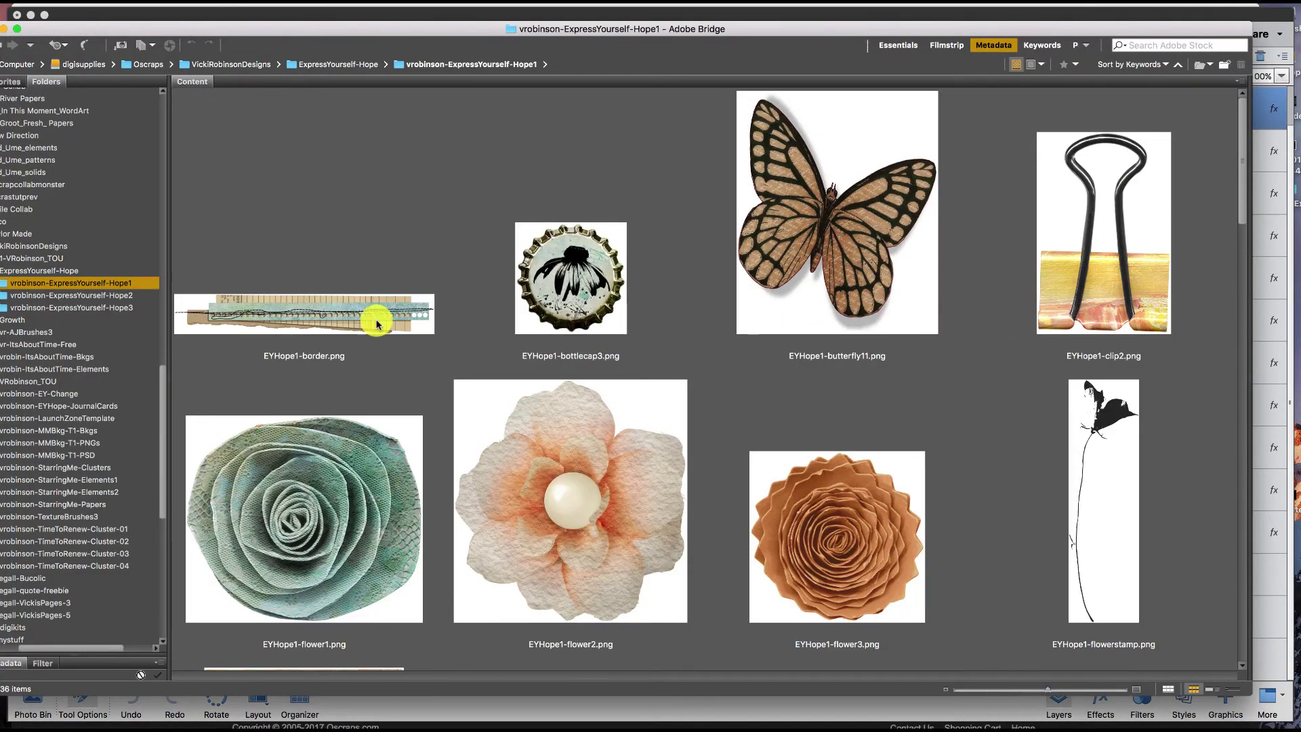
scroll(798, 401, "down", 8)
scroll(798, 406, "down", 8)
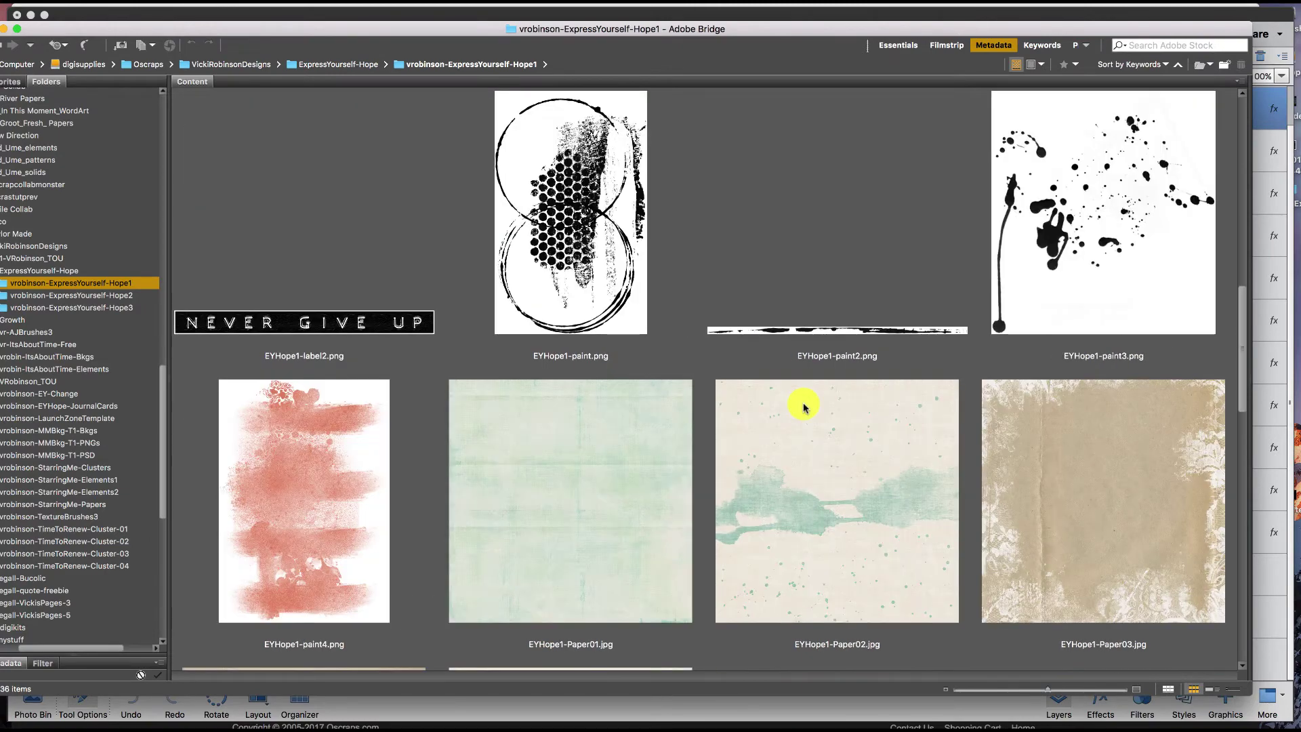
scroll(798, 407, "up", 4)
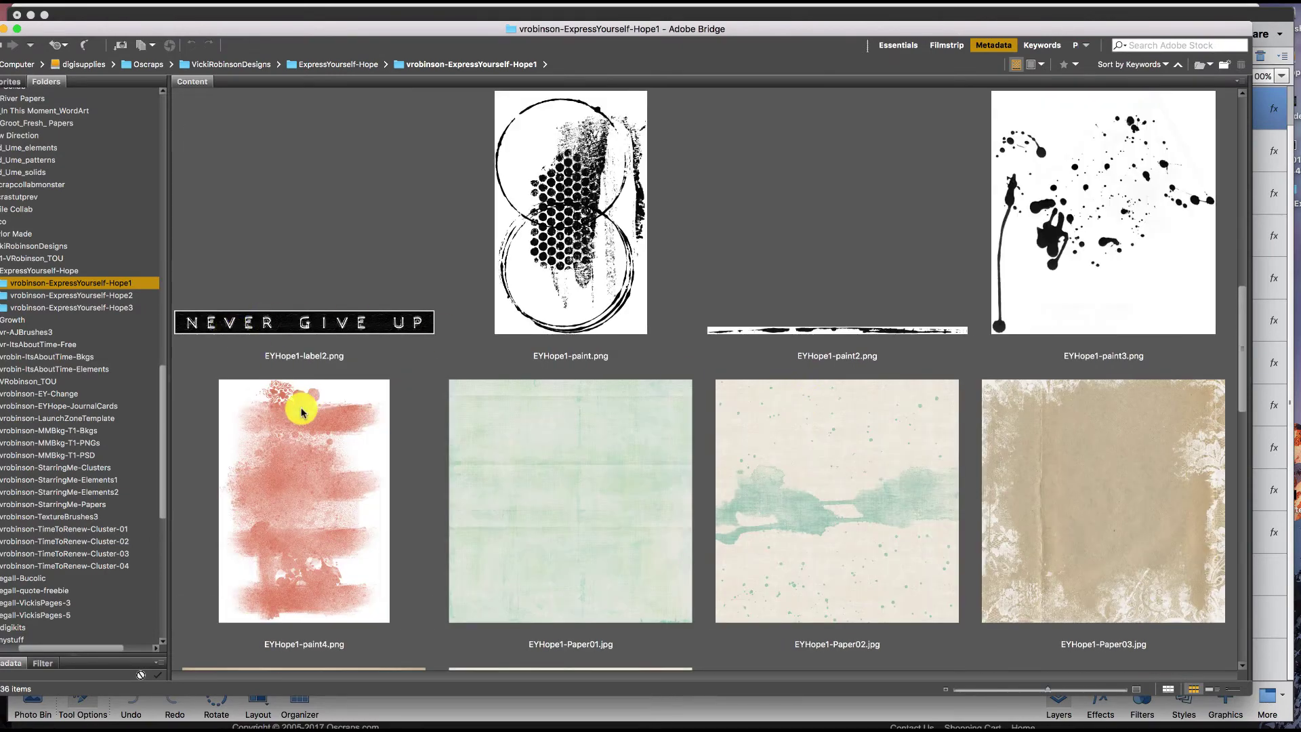
left_click(365, 502)
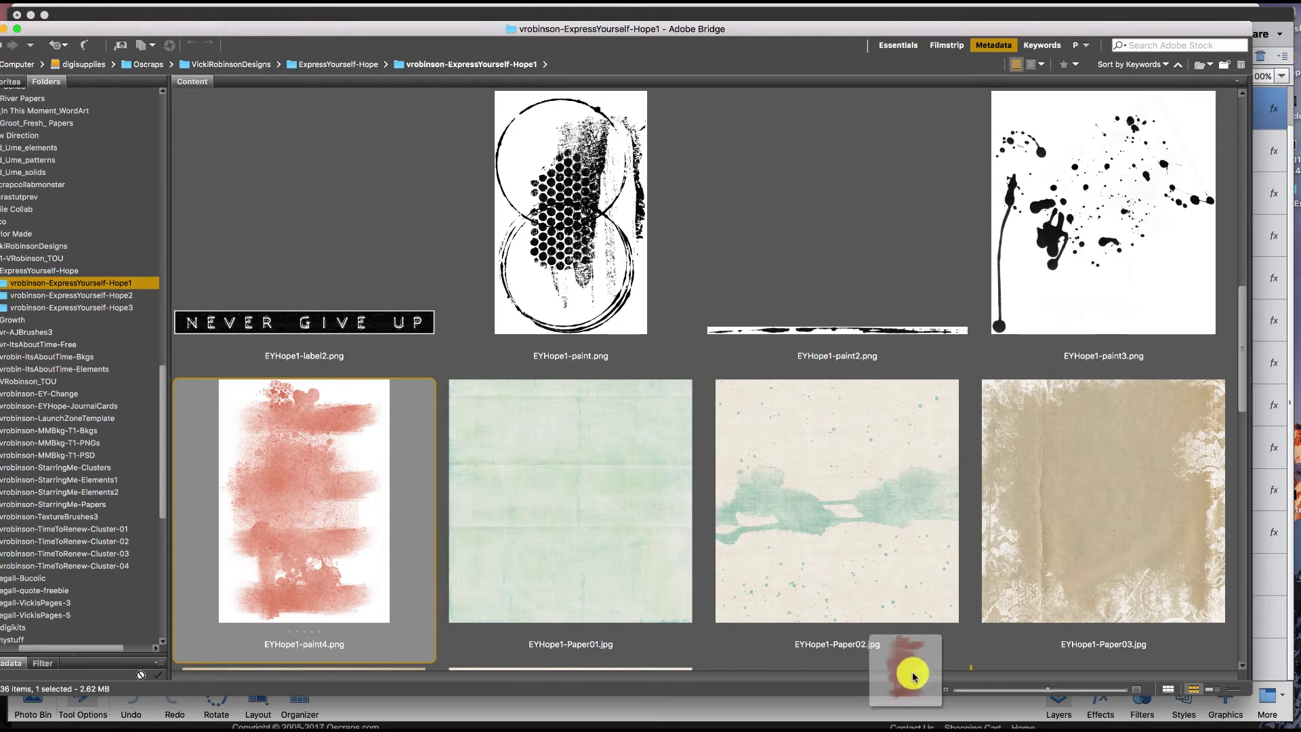
scroll(909, 660, "down", 3)
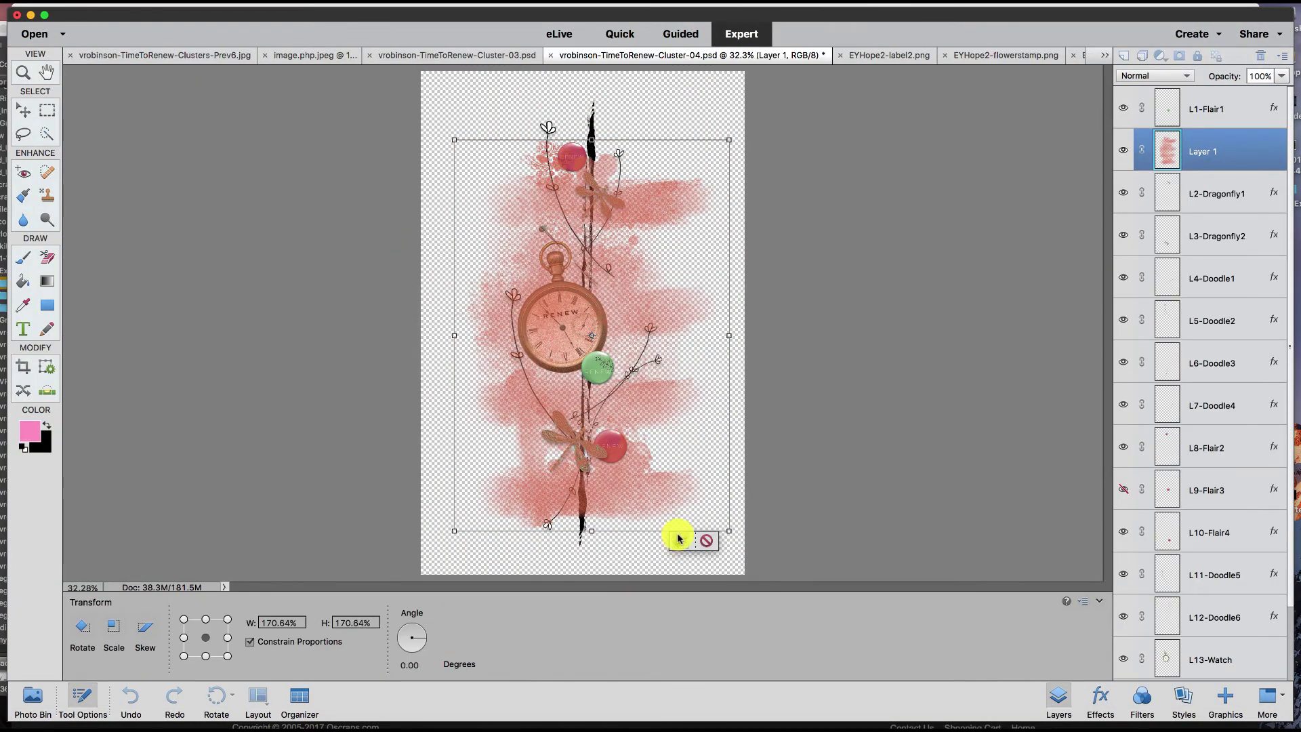
mouse_move(1196, 153)
left_mouse_down()
mouse_move(1188, 339)
mouse_move(1240, 692)
mouse_move(1206, 662)
left_mouse_up()
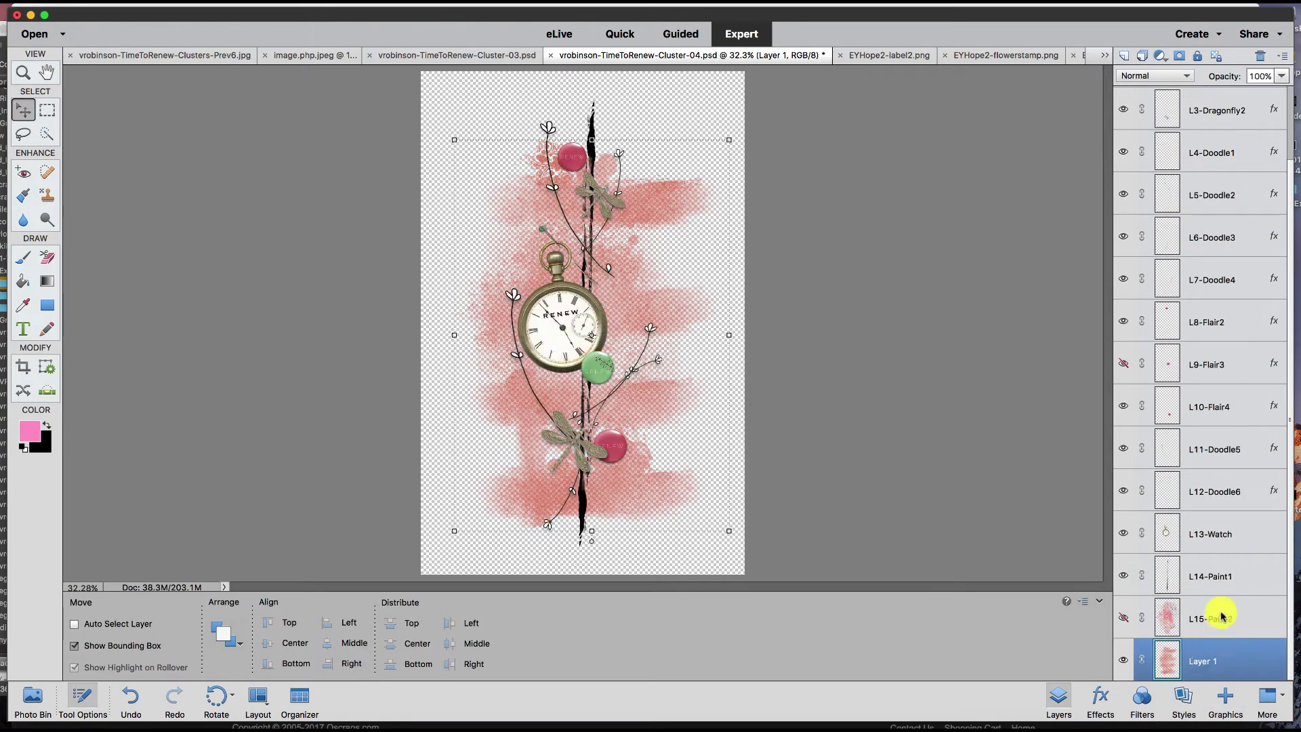
Find EYHope3-overlay1.png among the ExpressYourself-Hope folders in Adobe Bridge and copy it into TimeToRenew-Cluster-04.psd, behind the watch.
left_click(726, 719)
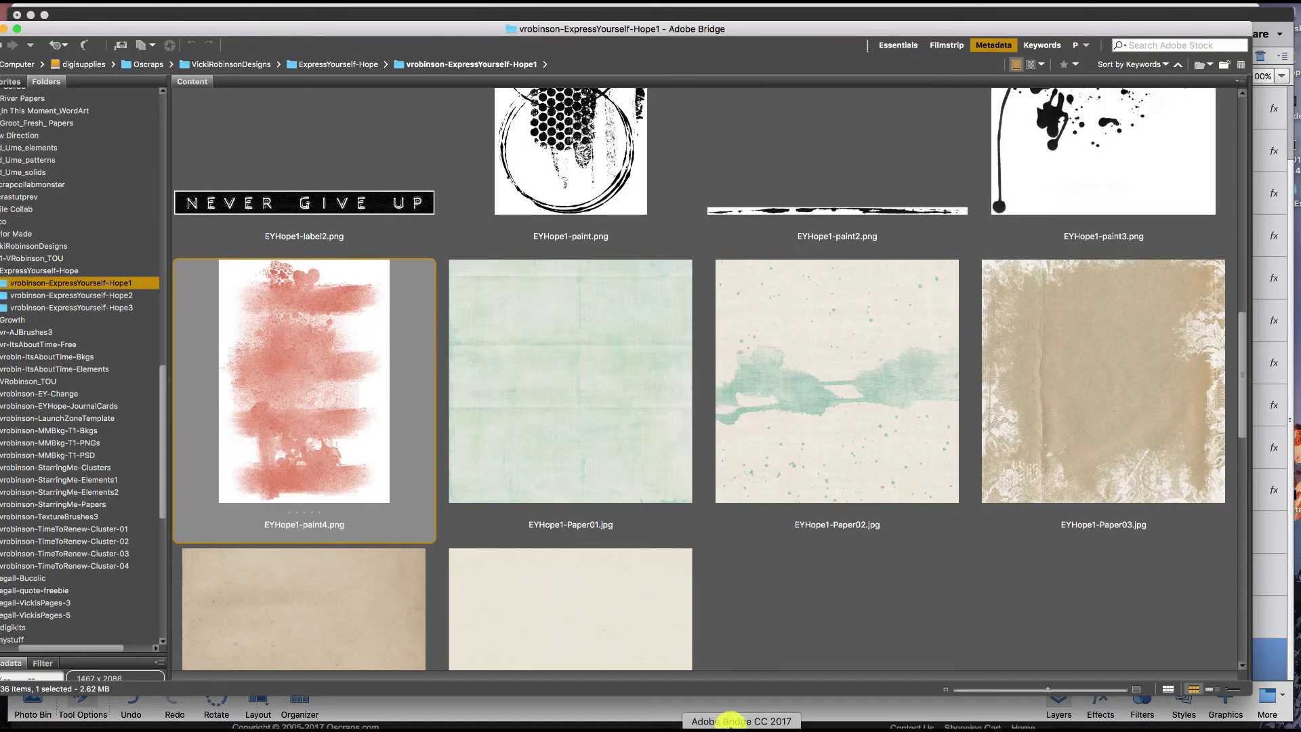
left_click(145, 298)
scroll(873, 392, "down", 3)
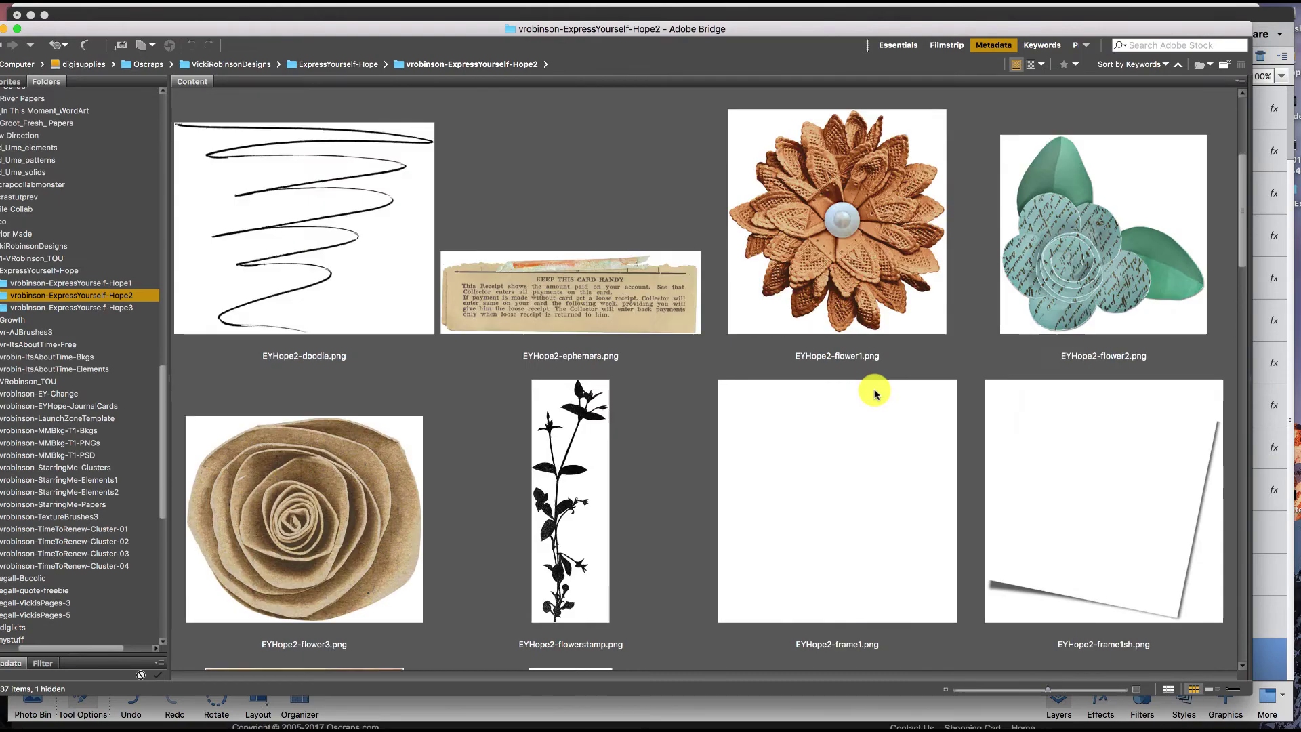
scroll(874, 393, "down", 5)
scroll(874, 393, "down", 5)
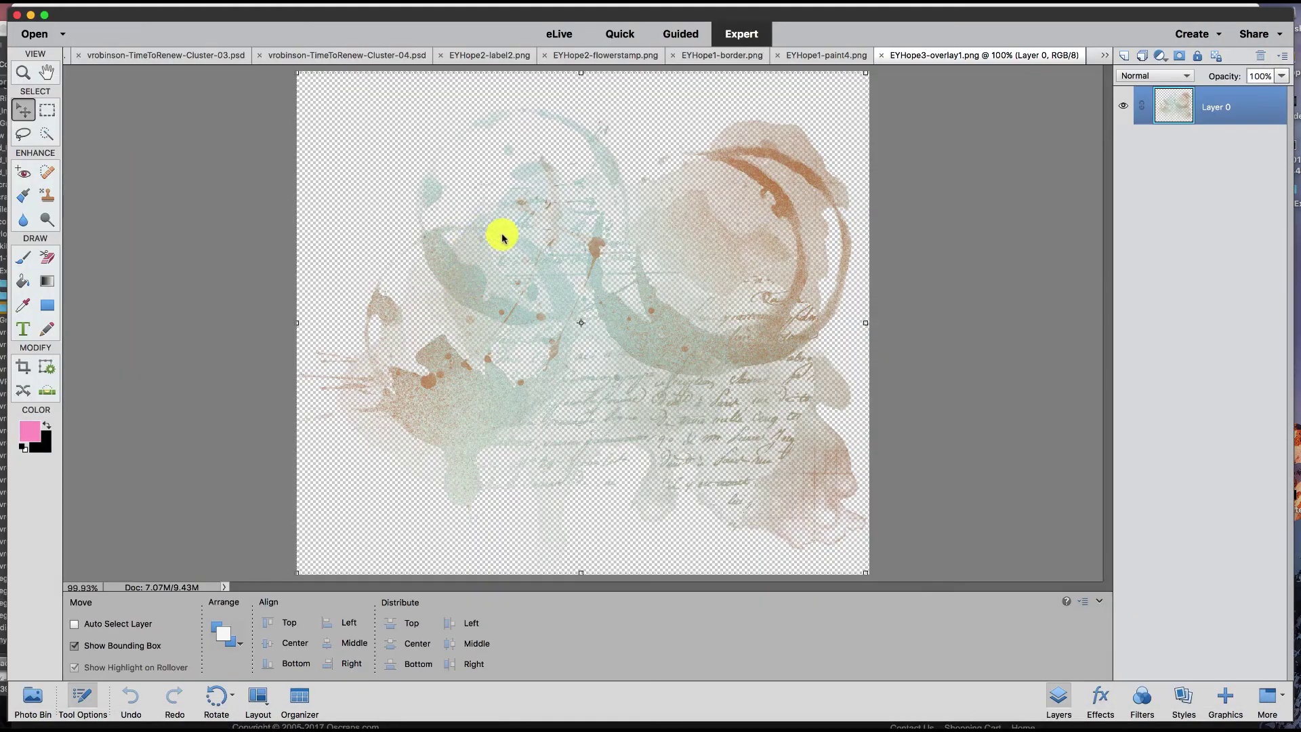
left_click_drag(503, 237, 409, 53)
left_click_drag(410, 58, 544, 282)
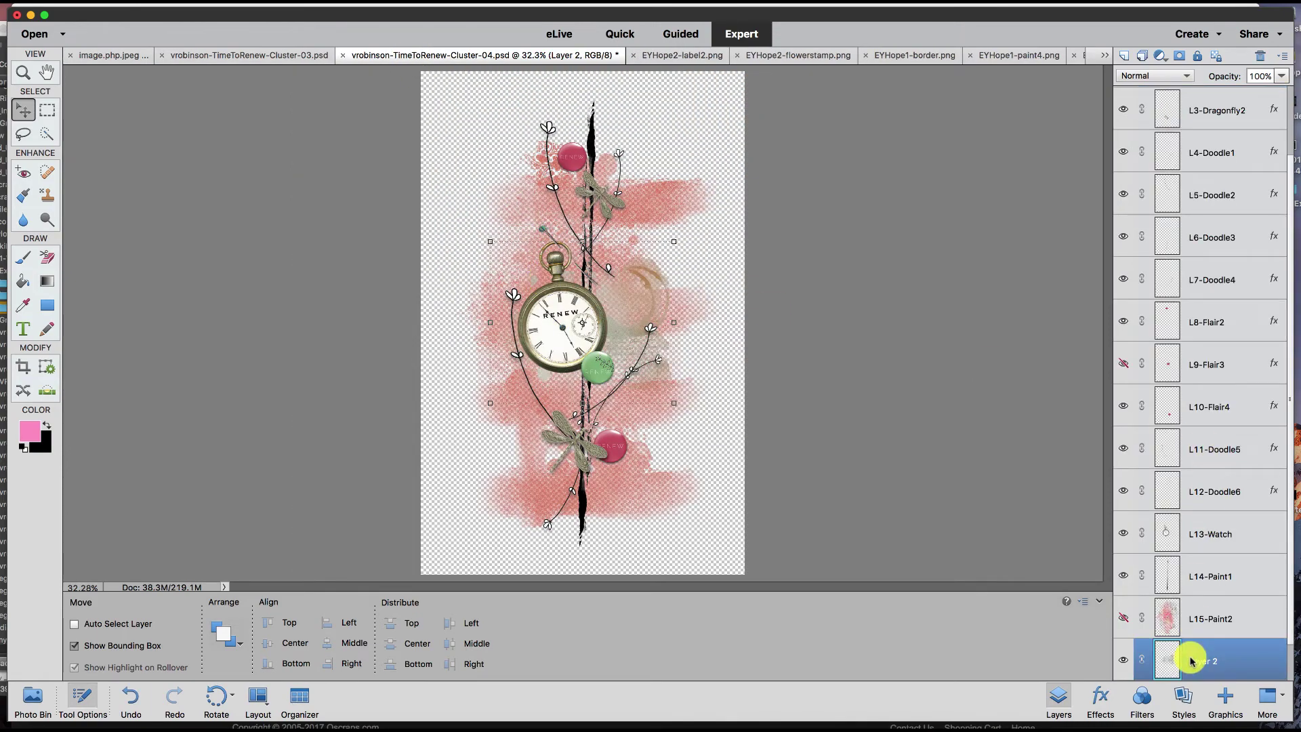
Move the coffee-ring overlay's layer directly above L15-Paint2 and enlarge the overlay proportionally to 124.42%.
left_click_drag(1190, 658, 1174, 602)
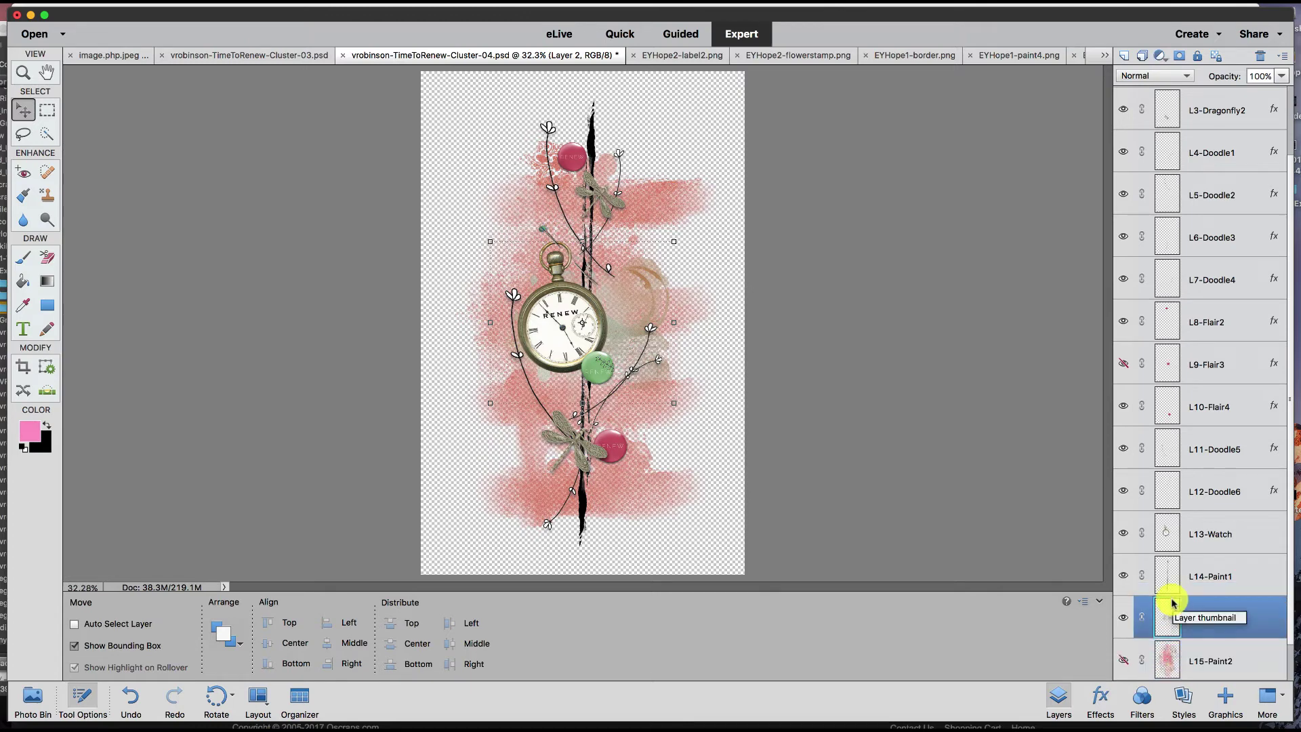
left_click(674, 405)
left_click_drag(675, 405, 719, 445)
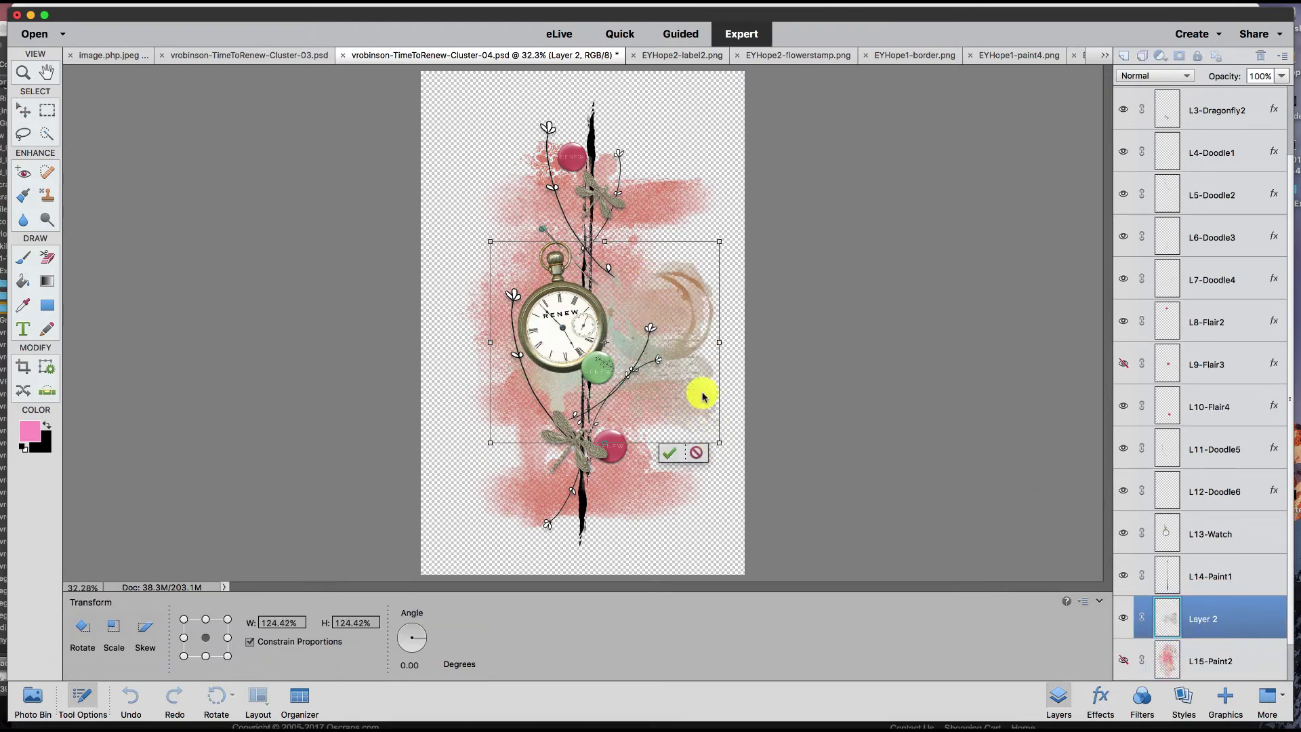
left_click(672, 456)
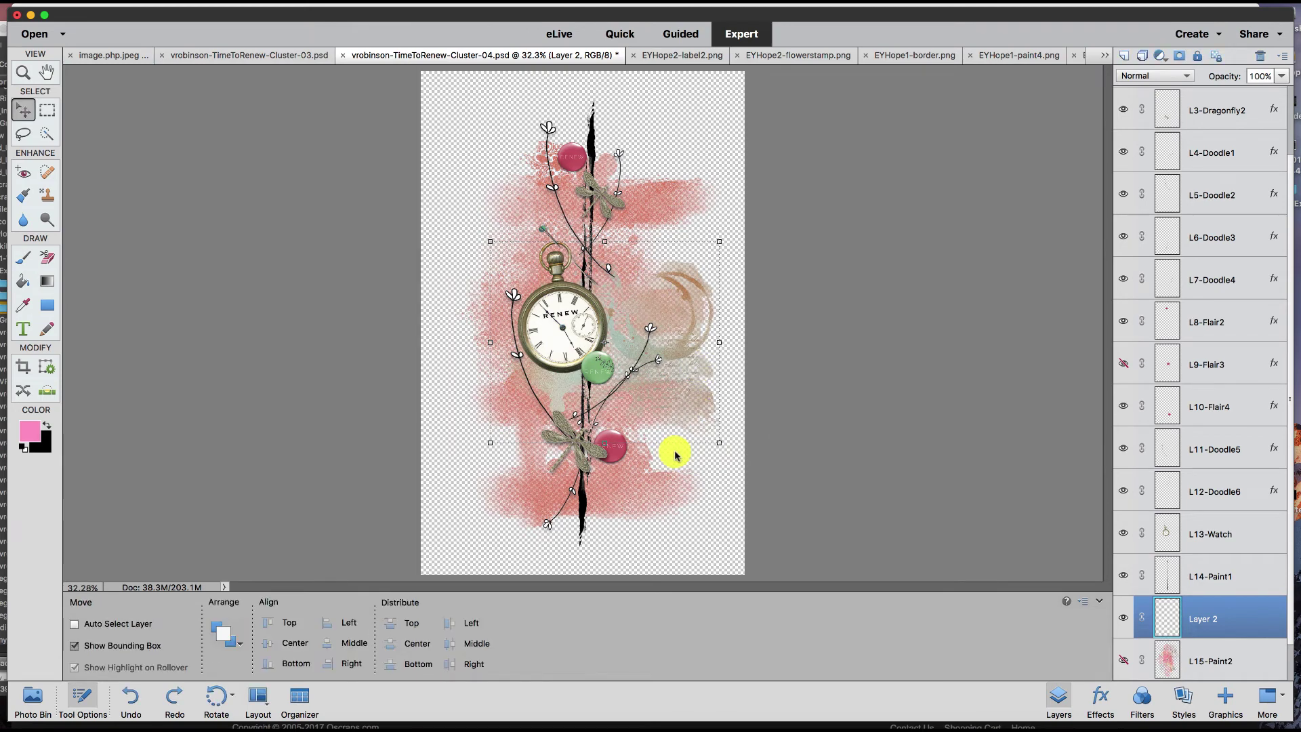
Recolor only the overlay with a clipped Hue/Saturation adjustment layer, setting hue to +98 and saturation to +21.
left_click(1161, 57)
left_click(1187, 146)
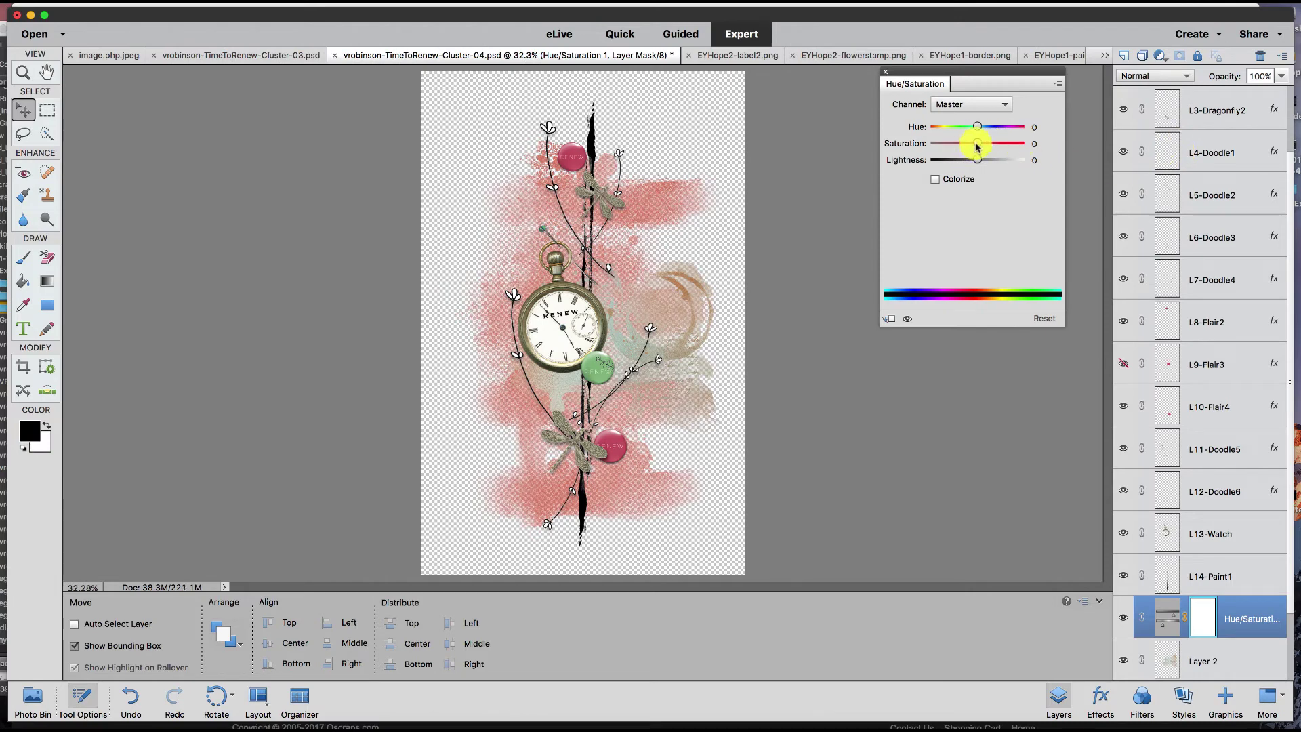
left_click(888, 318)
left_click_drag(974, 143, 1006, 128)
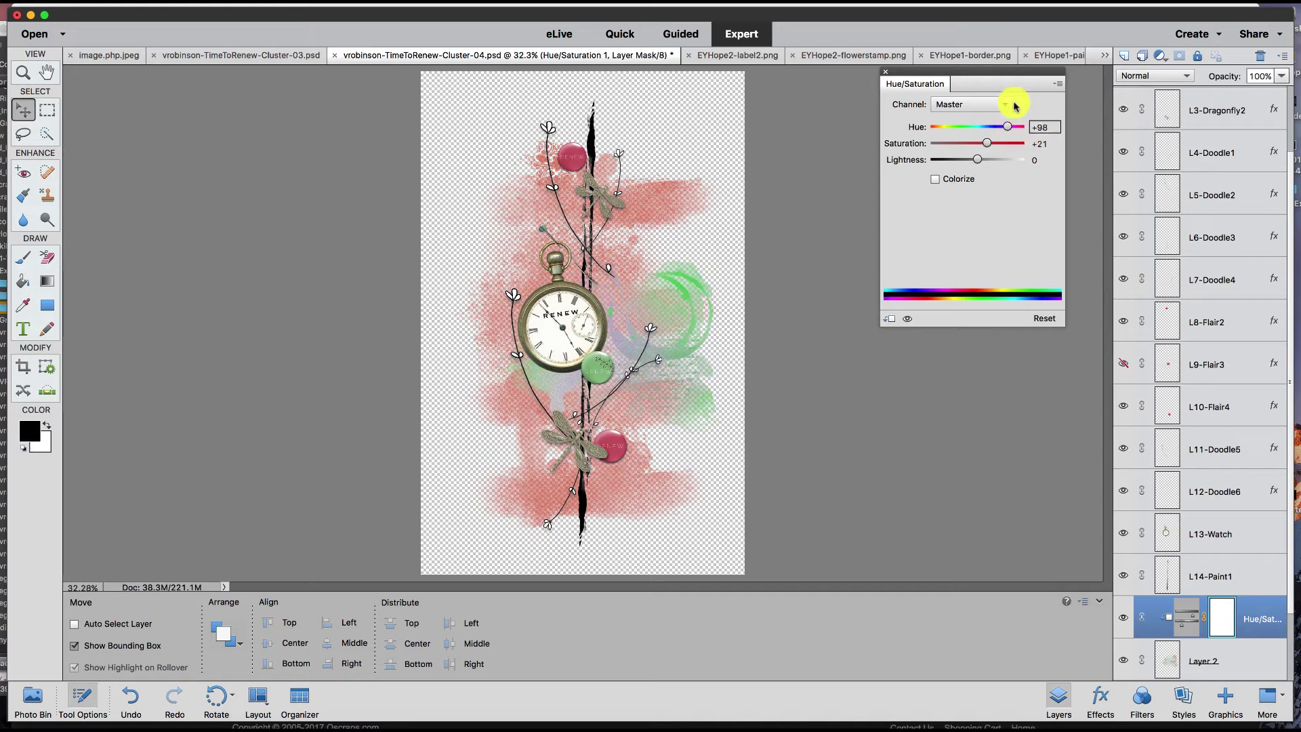
left_click(886, 76)
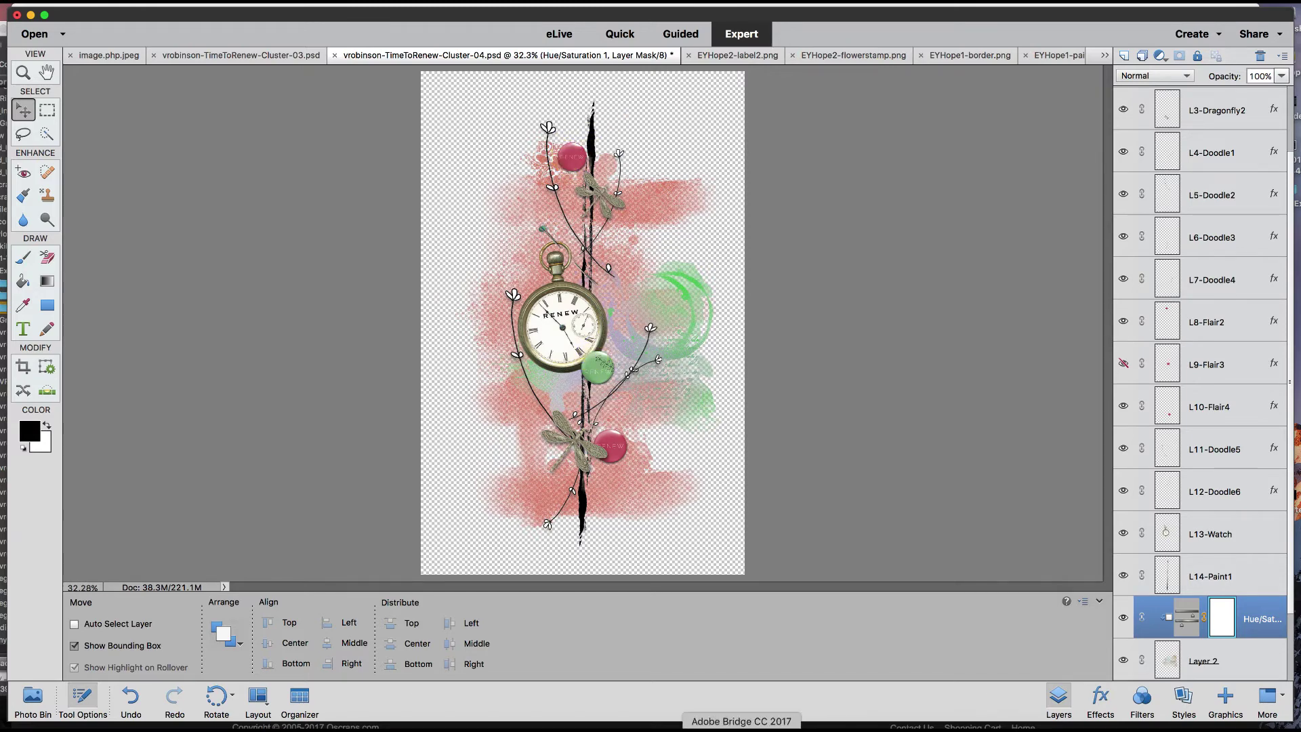
Add the grid EYHope3-paint3.png from Adobe Bridge to TimeToRenew-Cluster-04.psd, placing it behind the watch below L14-Paint1 and rotating it 79.96 degrees.
left_click(741, 731)
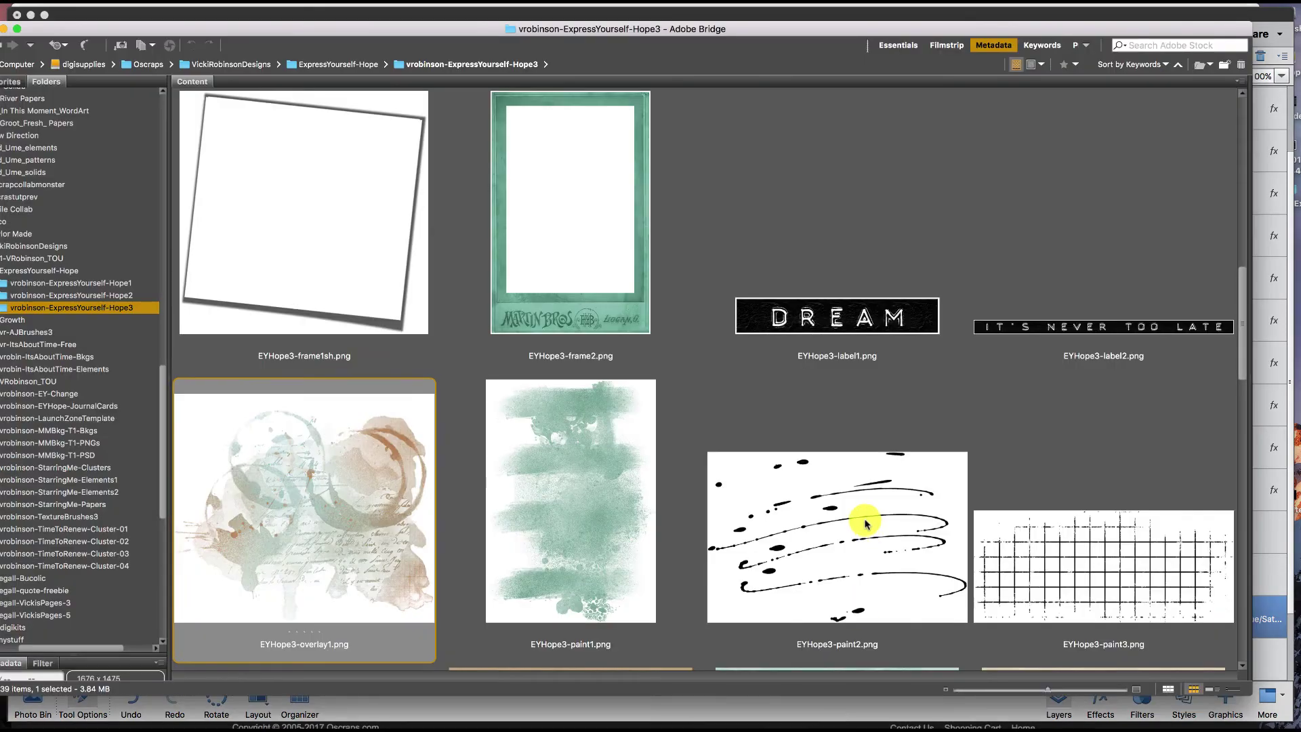
scroll(866, 523, "down", 4)
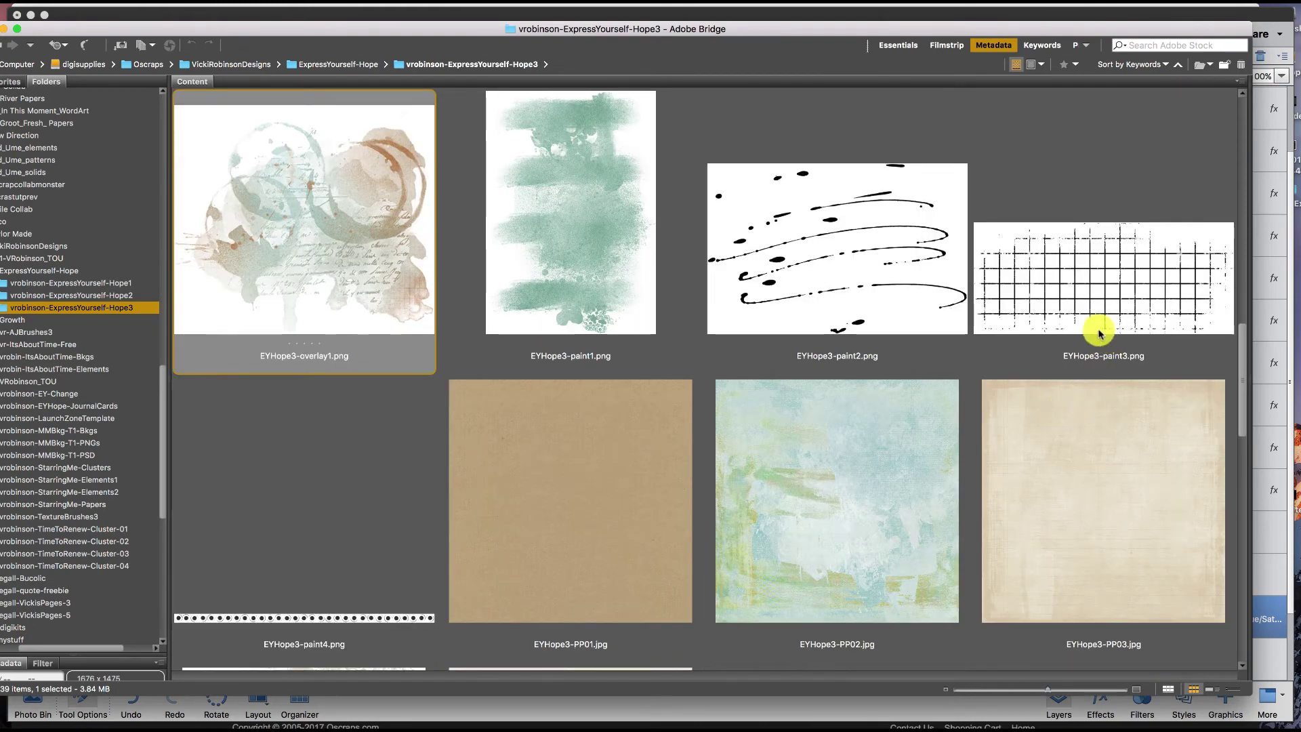
mouse_move(1097, 337)
left_mouse_down()
mouse_move(1023, 430)
mouse_move(929, 730)
left_mouse_up()
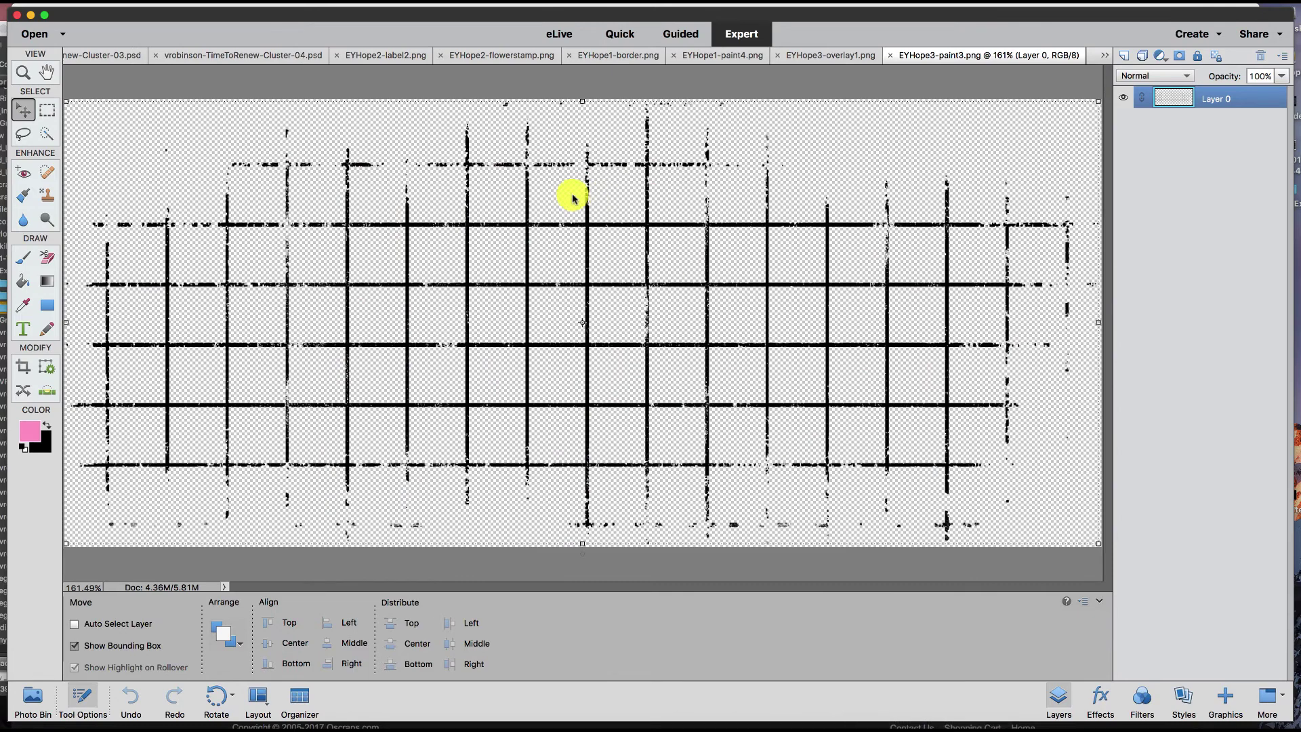
left_click_drag(403, 223, 636, 385)
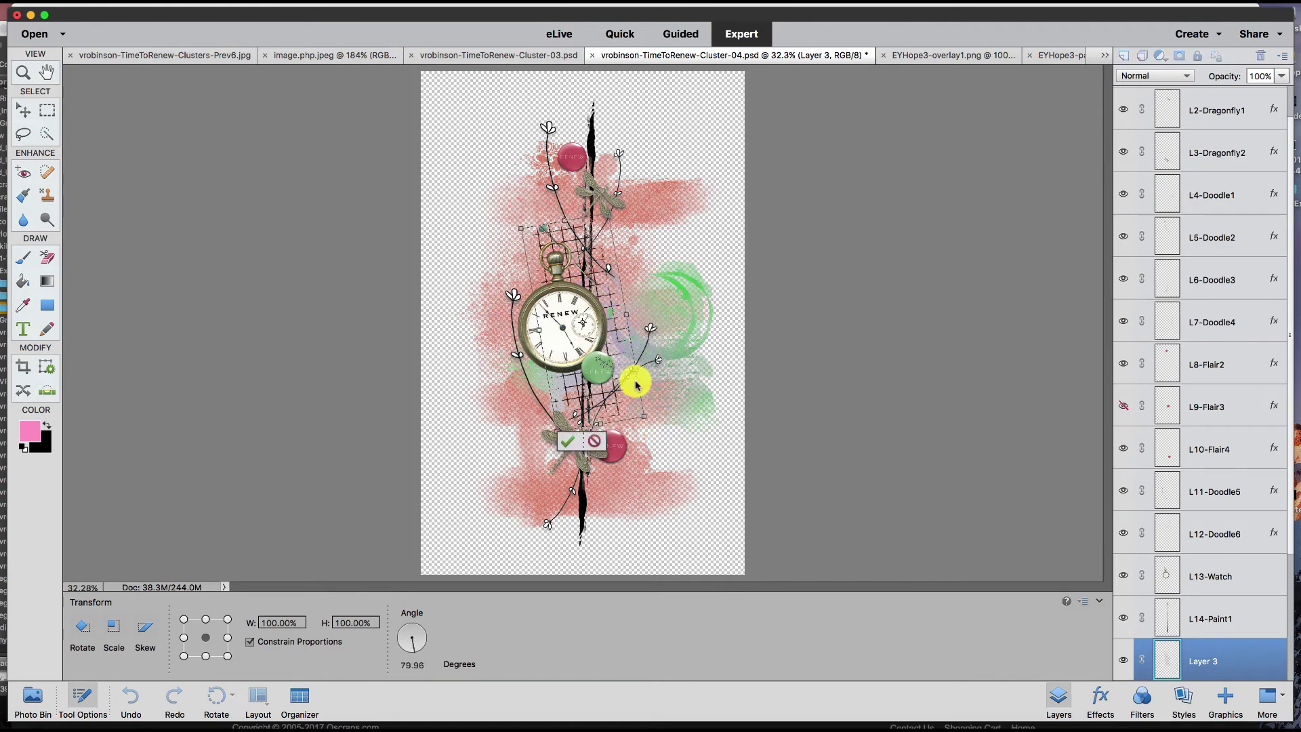
left_click_drag(610, 305, 624, 303)
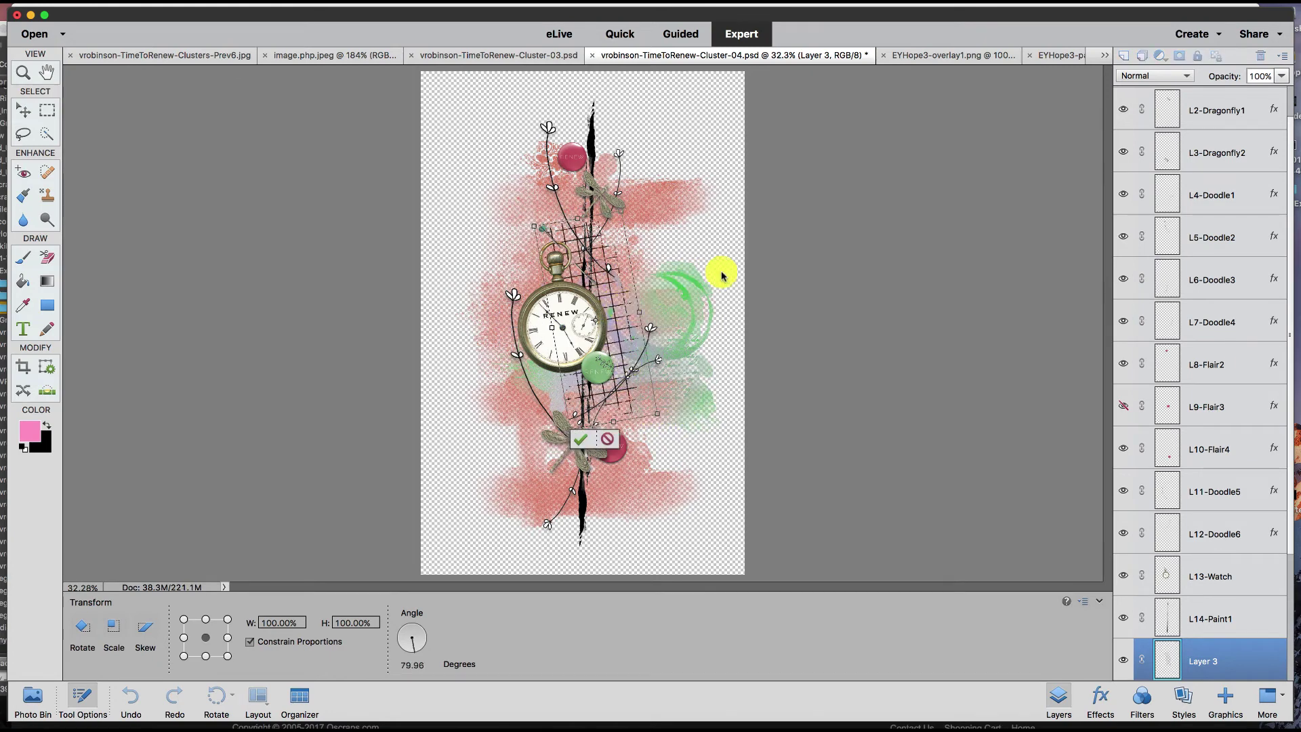
left_click(580, 439)
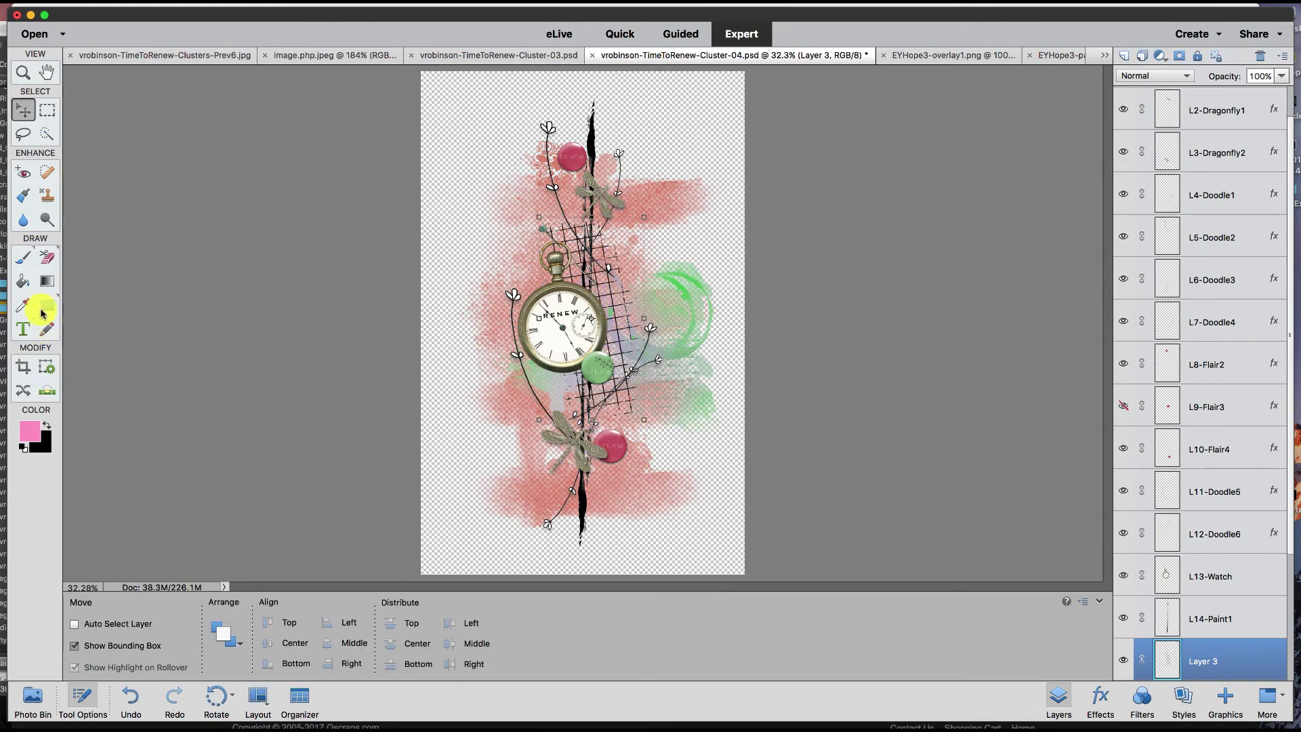
Sample the red of the lower flair button and fill the grid layer with this foreground color, preserving transparency.
left_click(23, 310)
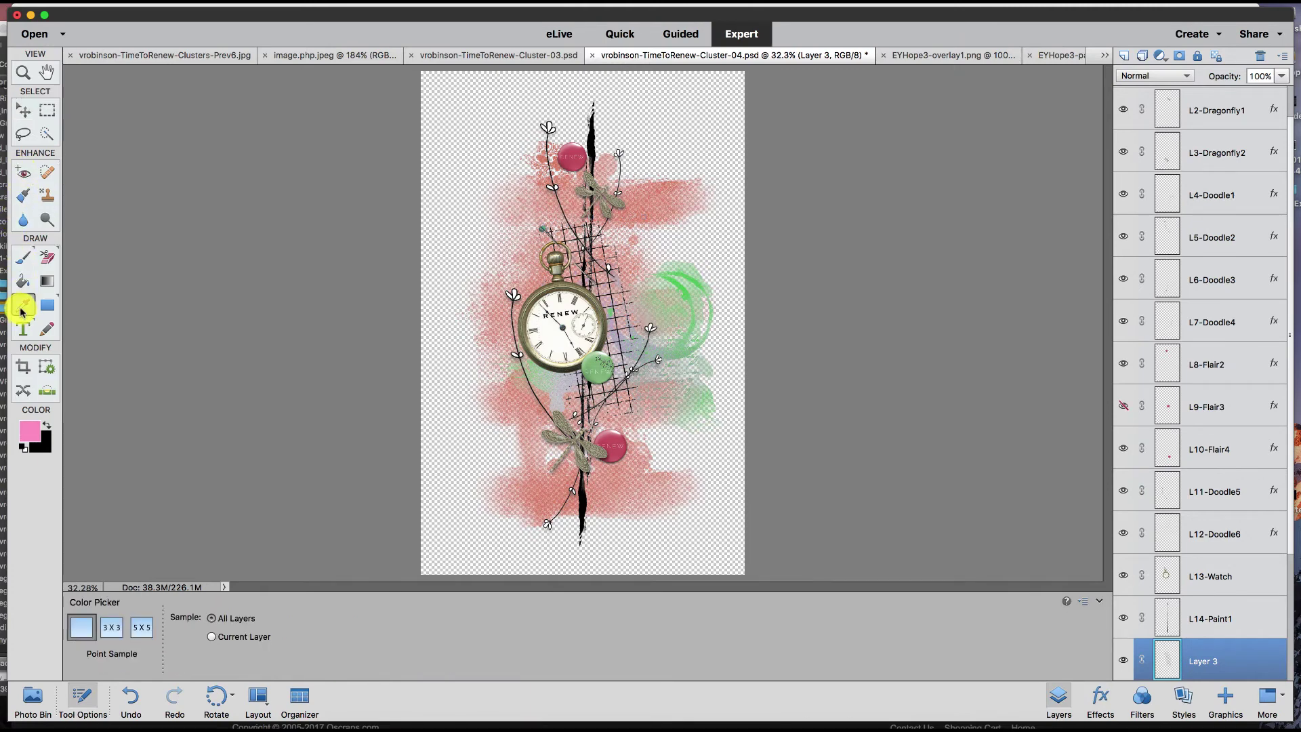
left_click(612, 440)
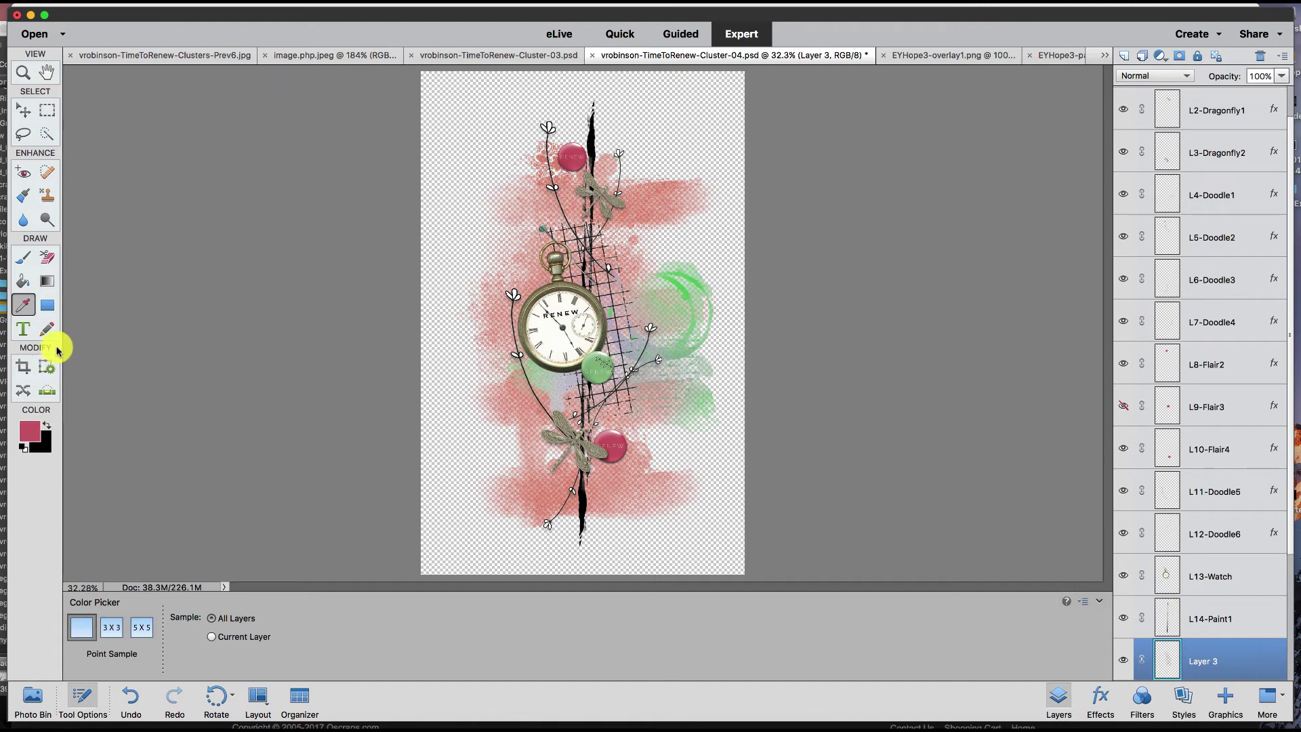
left_click(260, 3)
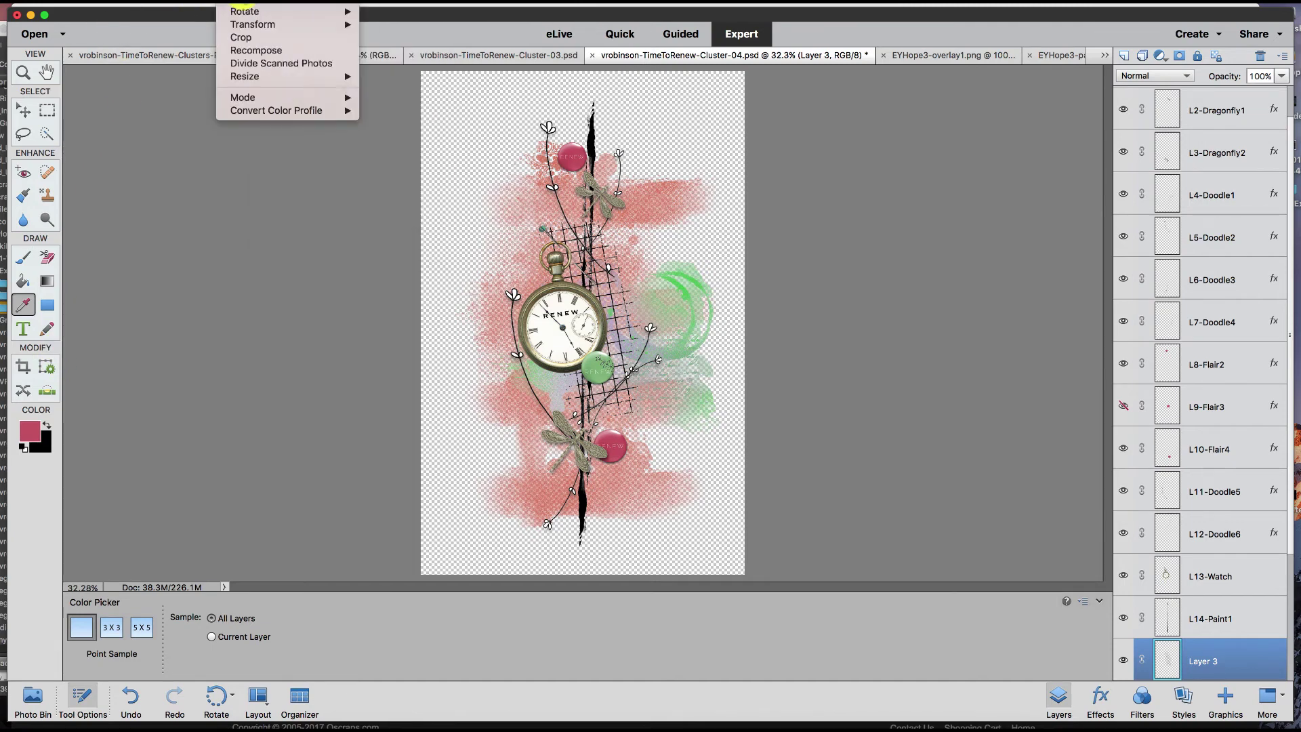
mouse_move(315, 3)
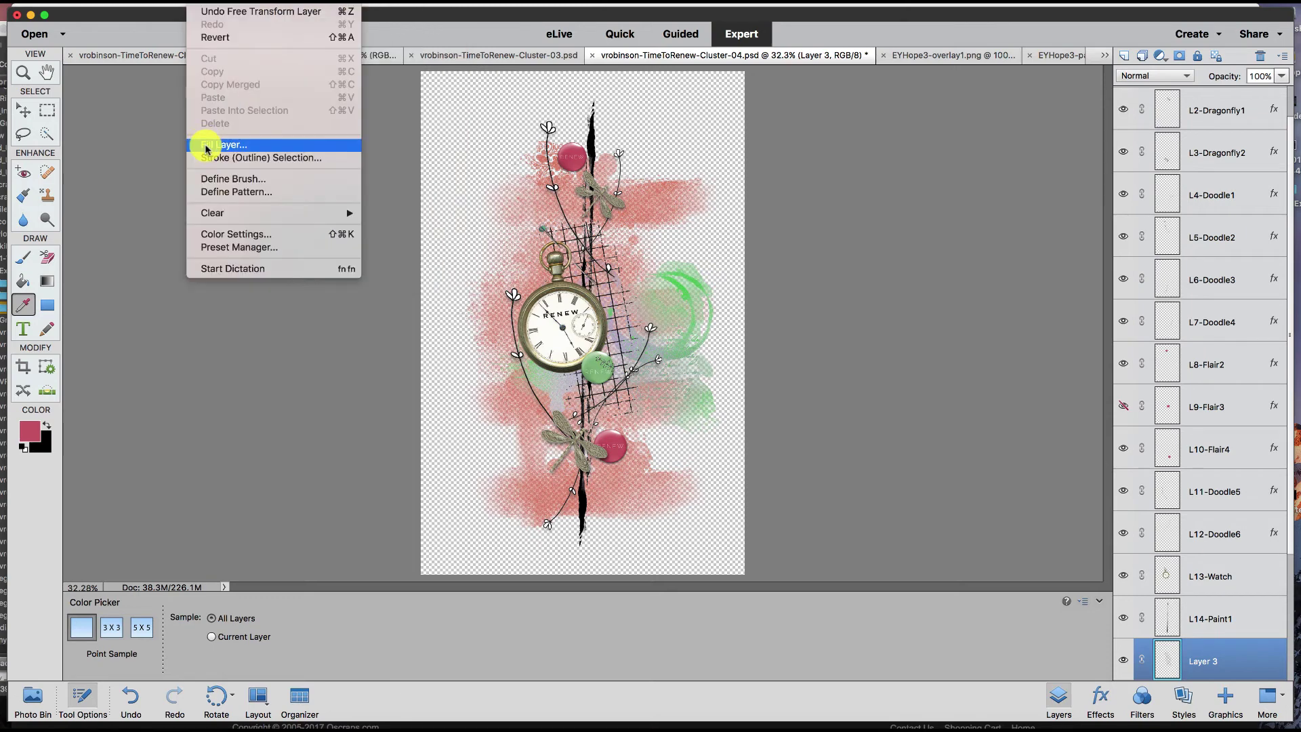
left_click(208, 143)
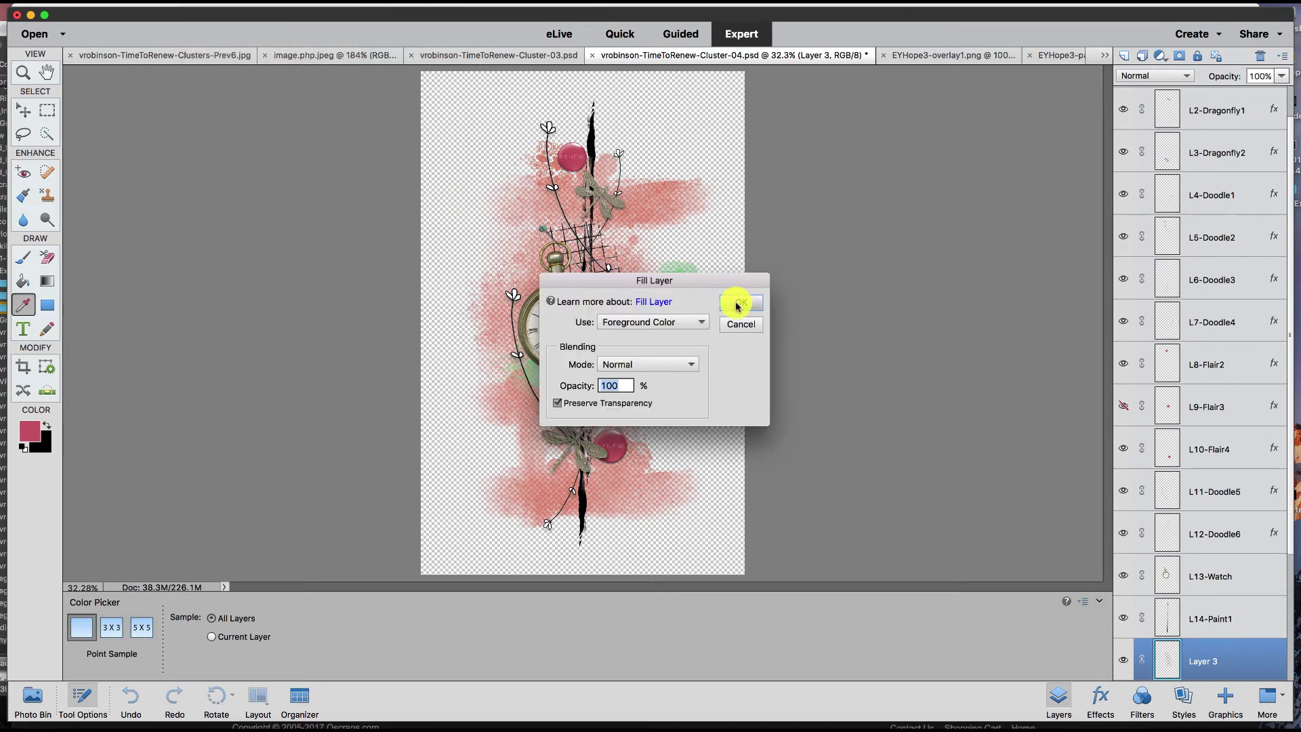
left_click(741, 301)
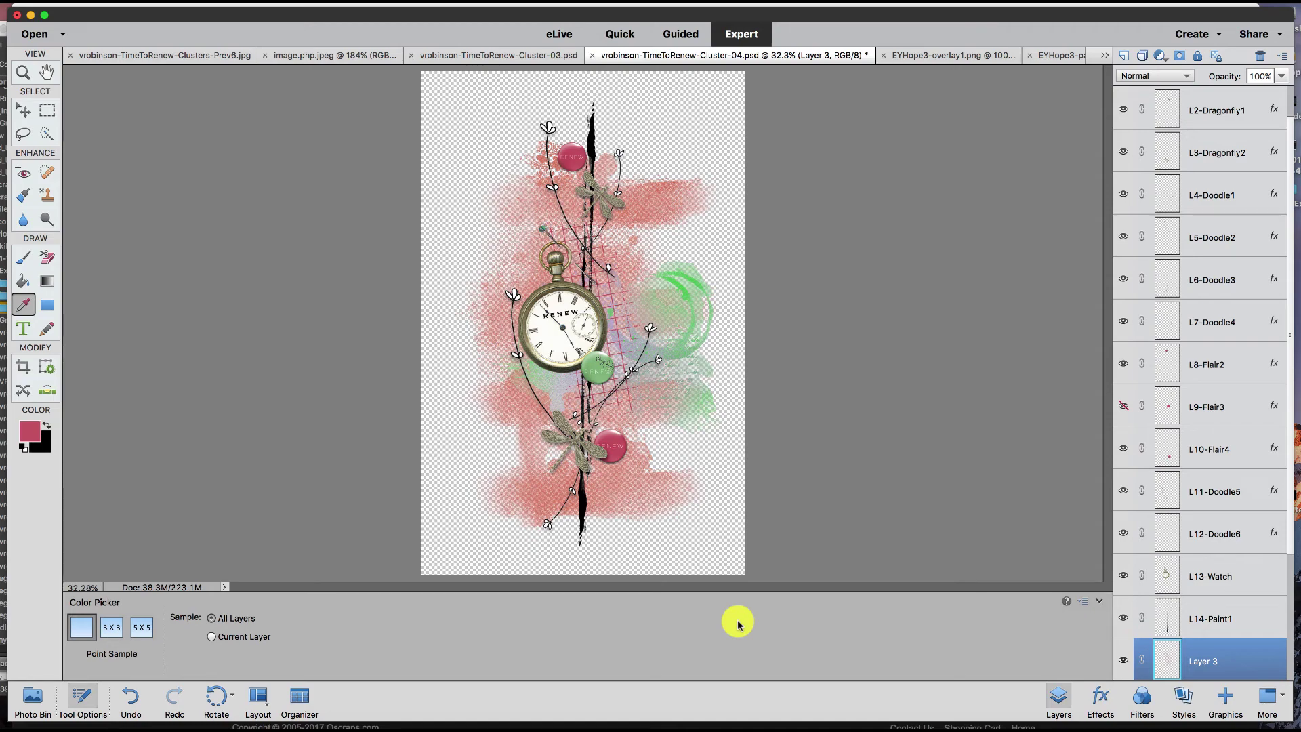
Add EYHope2-flower2.png from the ExpressYourself-Hope2 folder in Adobe Bridge to the cluster, beside the watch's crown, with its layer directly above L4-Doodle1.
left_click(744, 725)
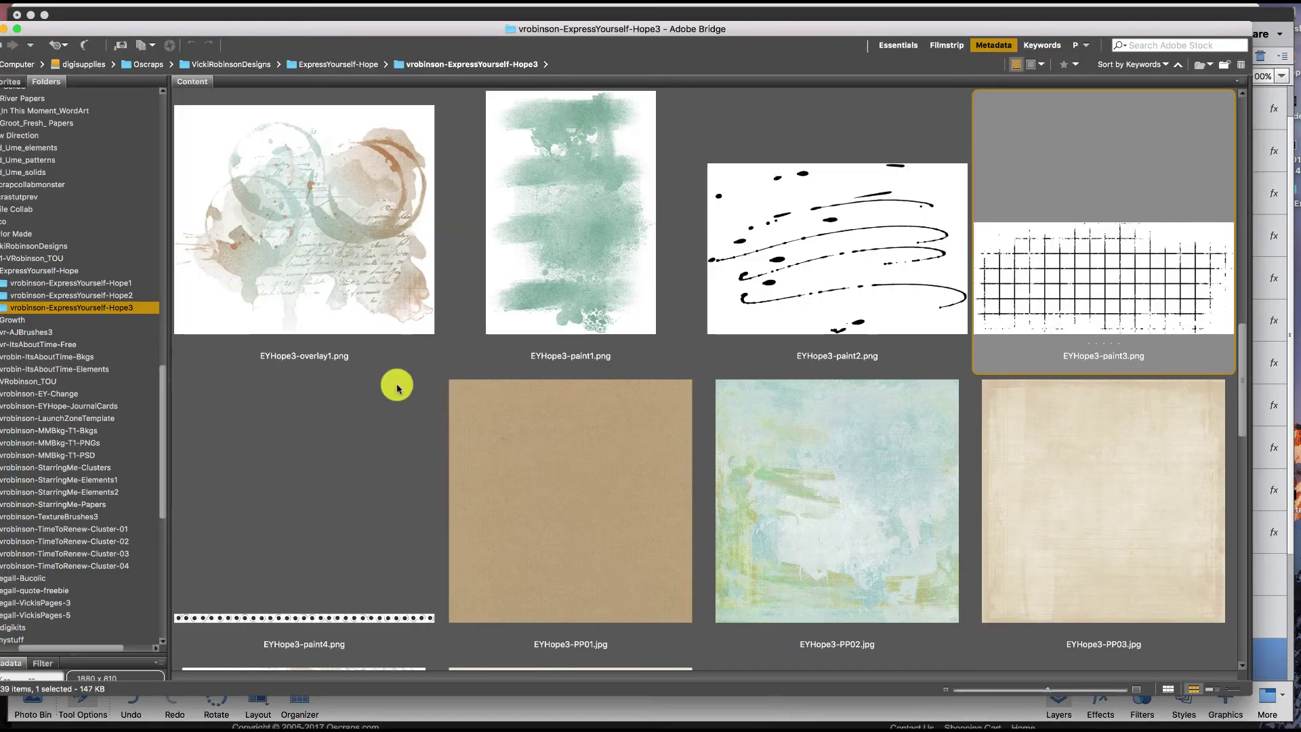
left_click(140, 296)
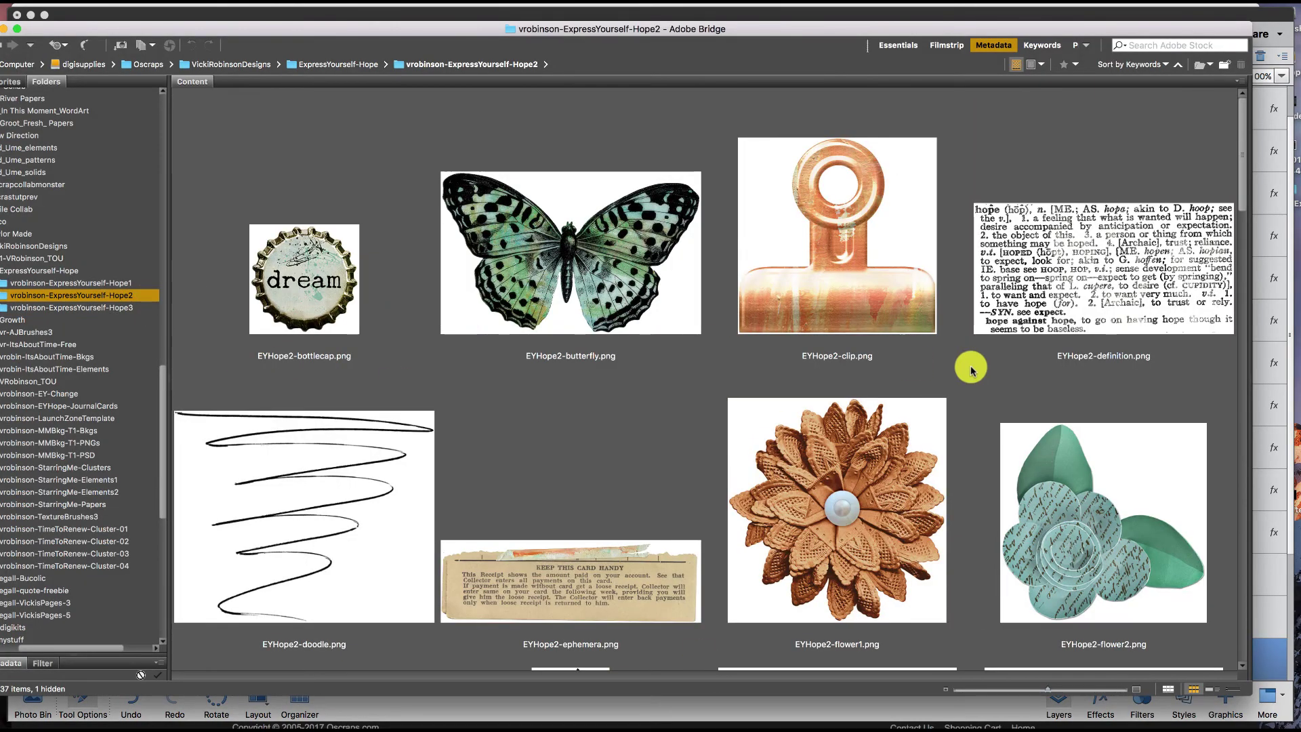
scroll(970, 376, "down", 10)
scroll(971, 379, "up", 10)
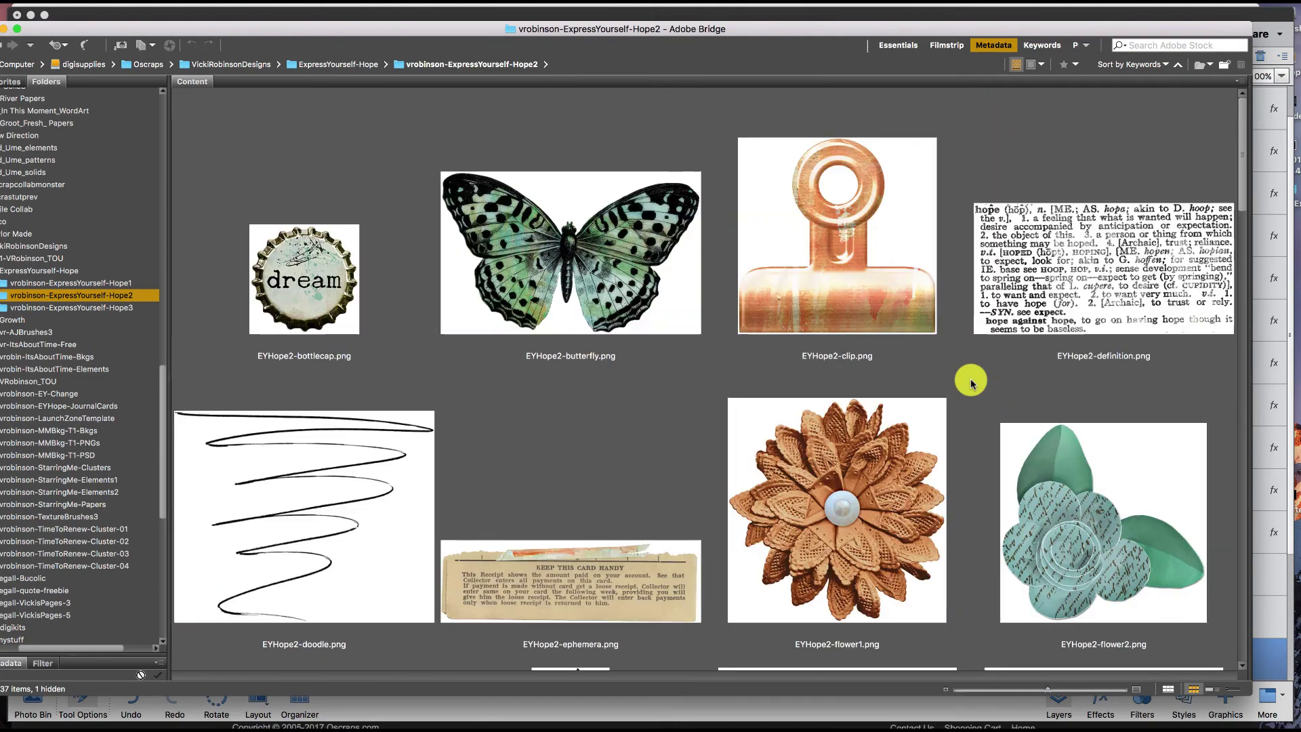
left_click(1068, 565)
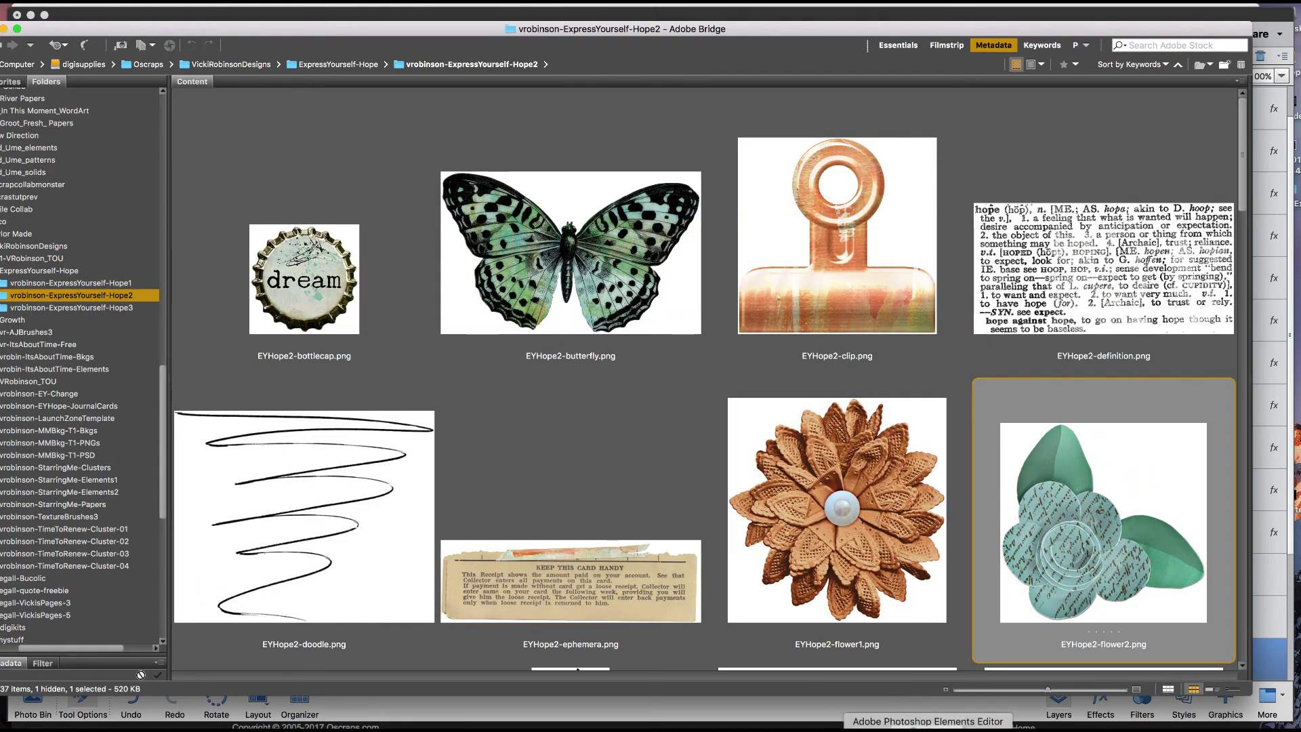
left_click_drag(928, 725, 601, 268)
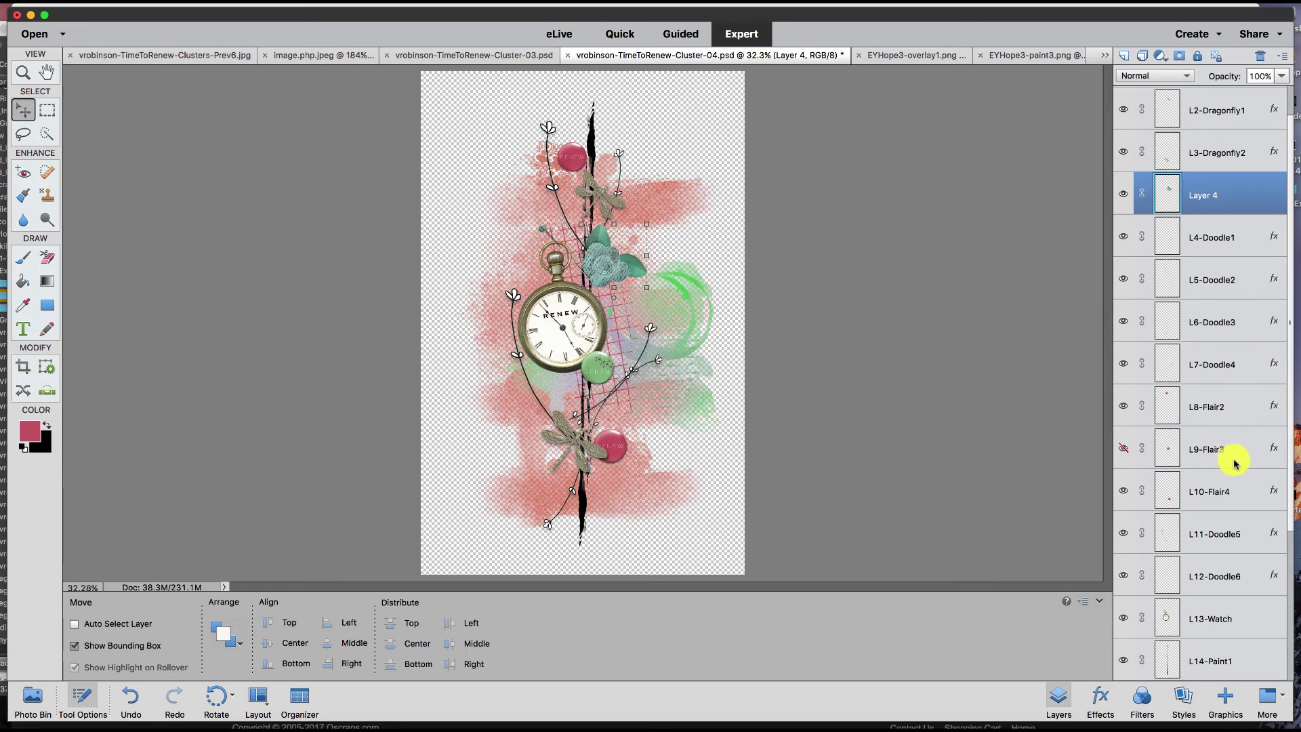
Copy the layer style of L10-Flair4 and paste it onto the flower on Layer 4.
left_click(1260, 491)
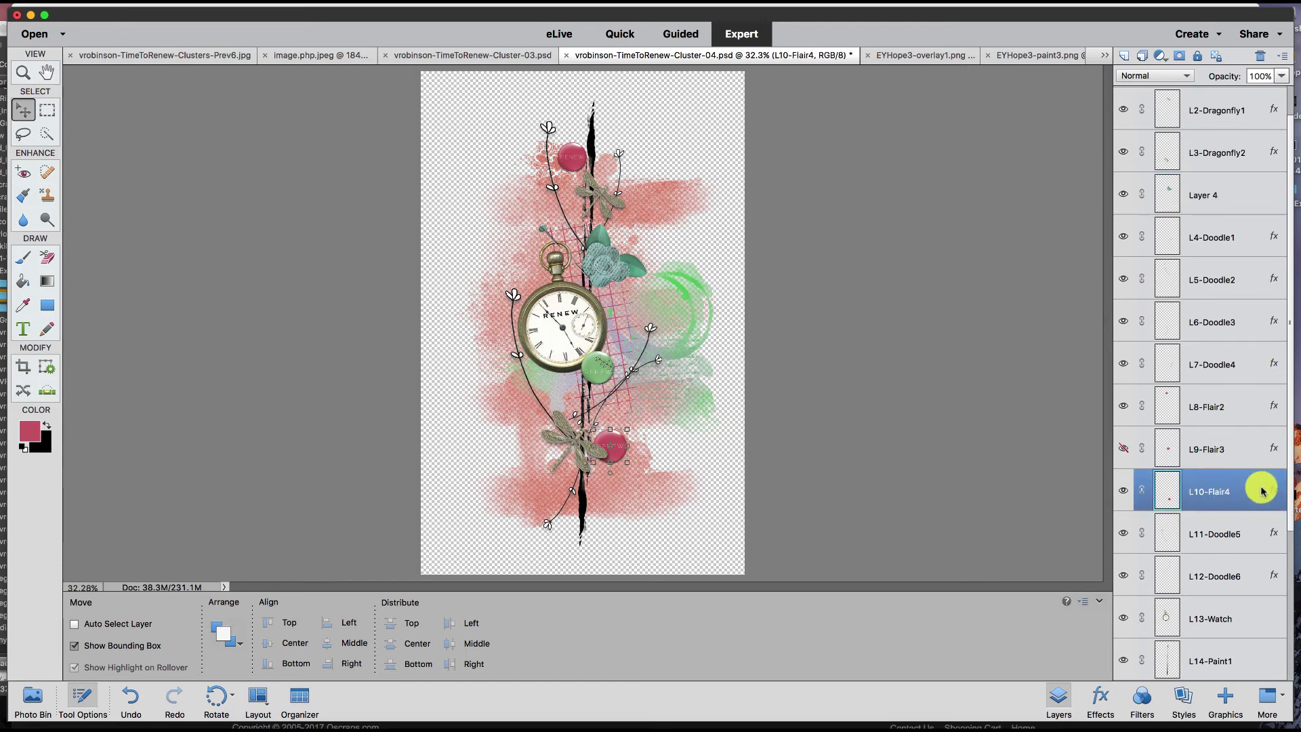
right_click(1260, 490)
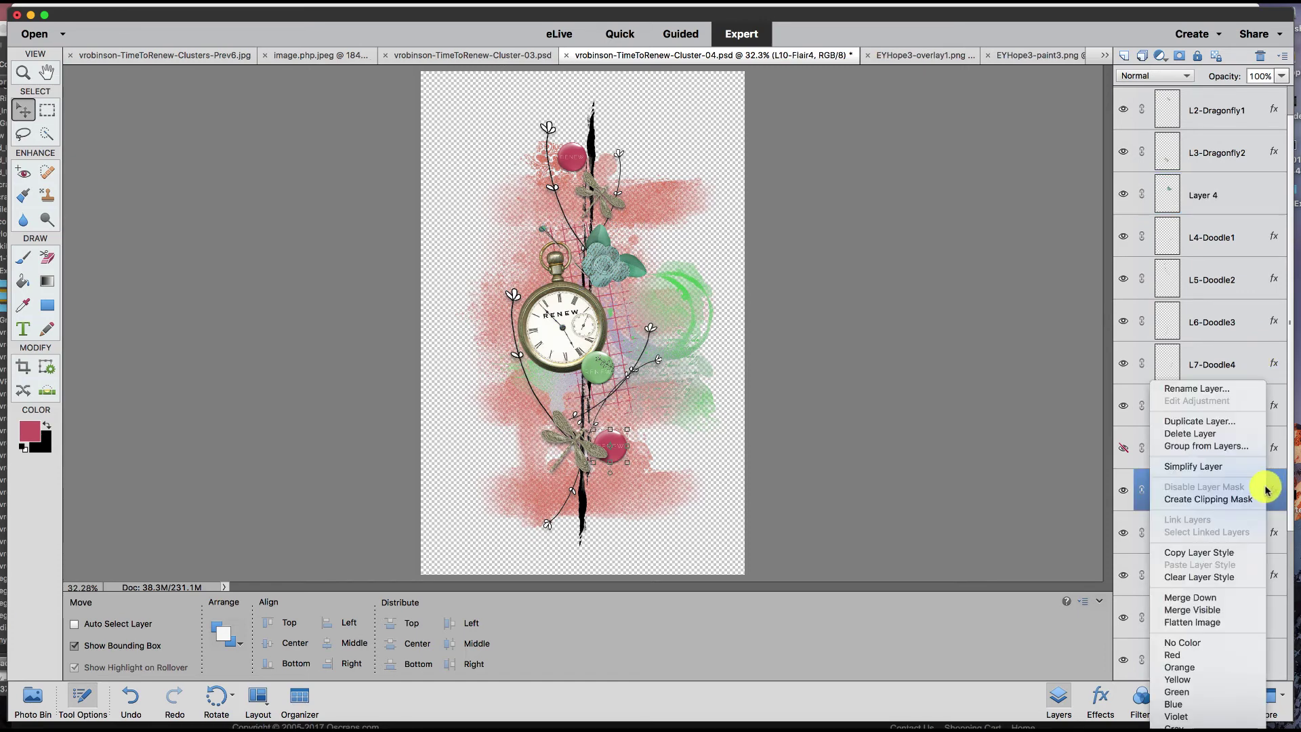
left_click(1218, 554)
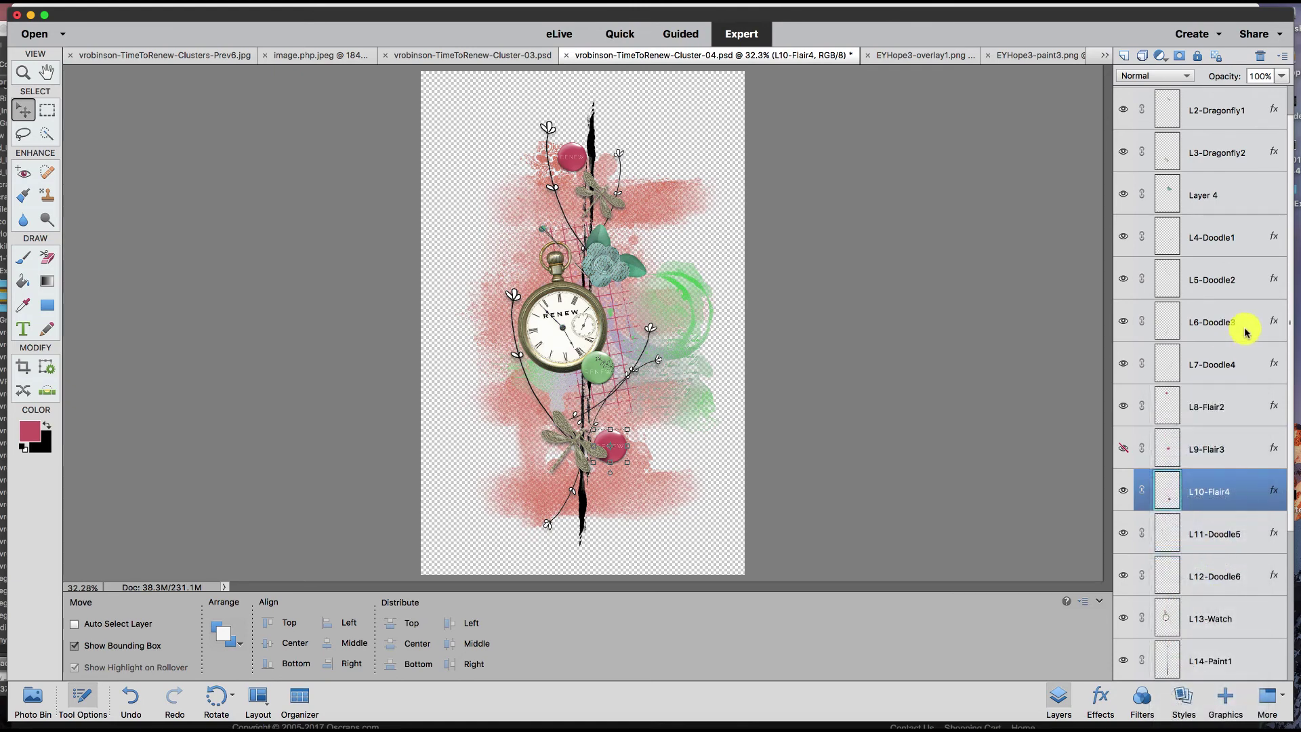
left_click(1208, 196)
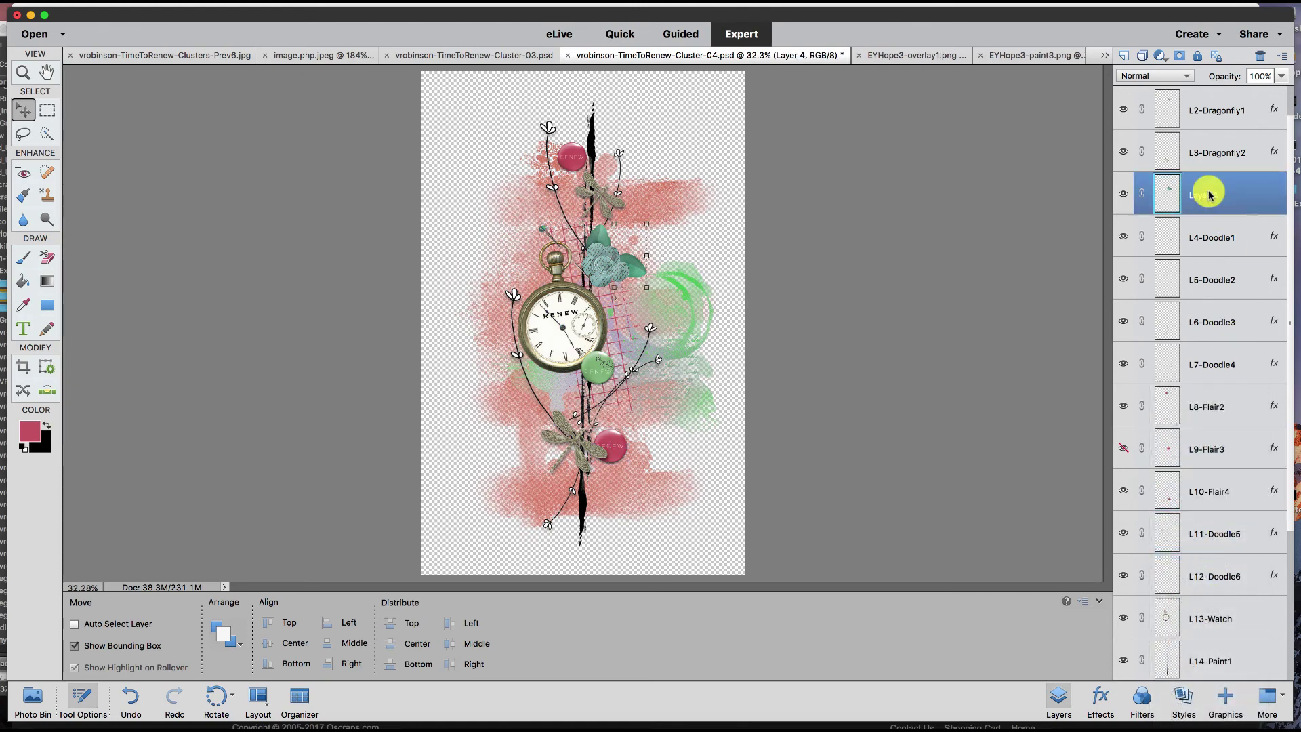
scroll(1208, 196, "down", 1)
right_click(1208, 193)
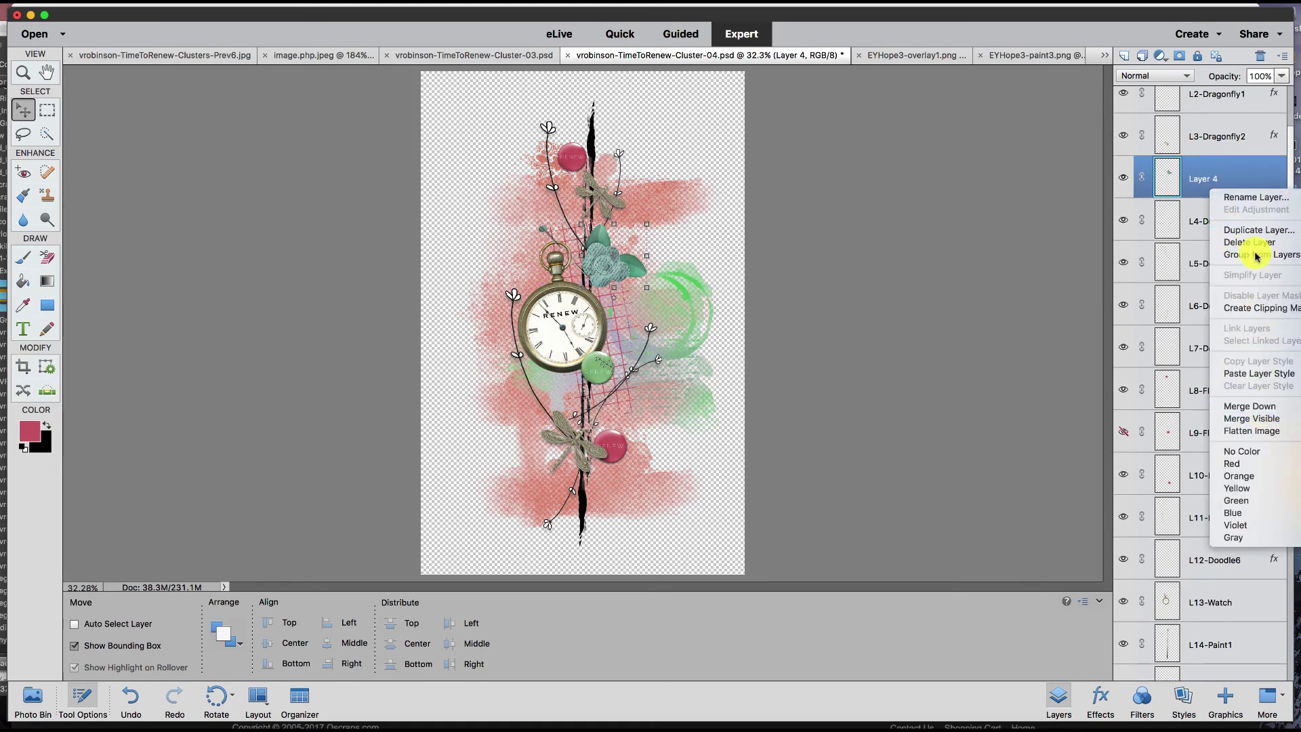
left_click(1260, 373)
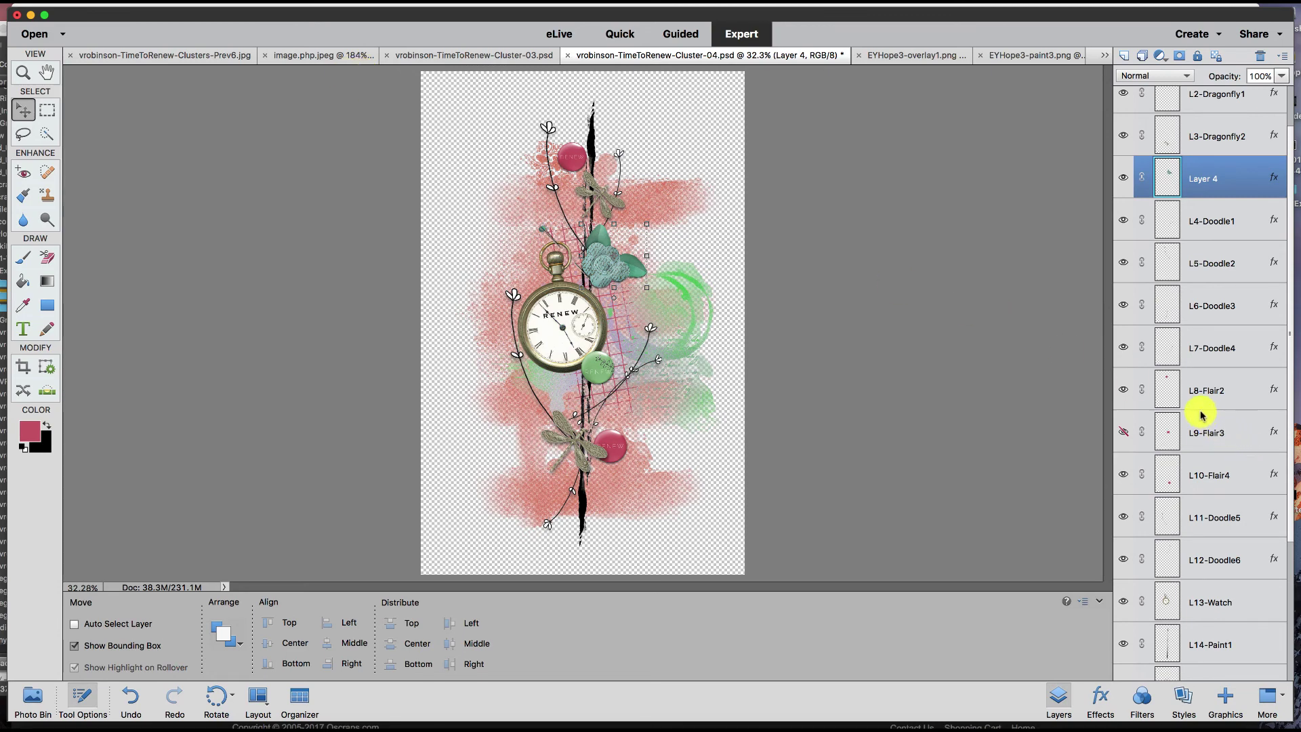
Select the L14-Paint1 layer and set the foreground color to a light turquoise with hue 179.
scroll(1199, 411, "down", 2)
left_click(1202, 527)
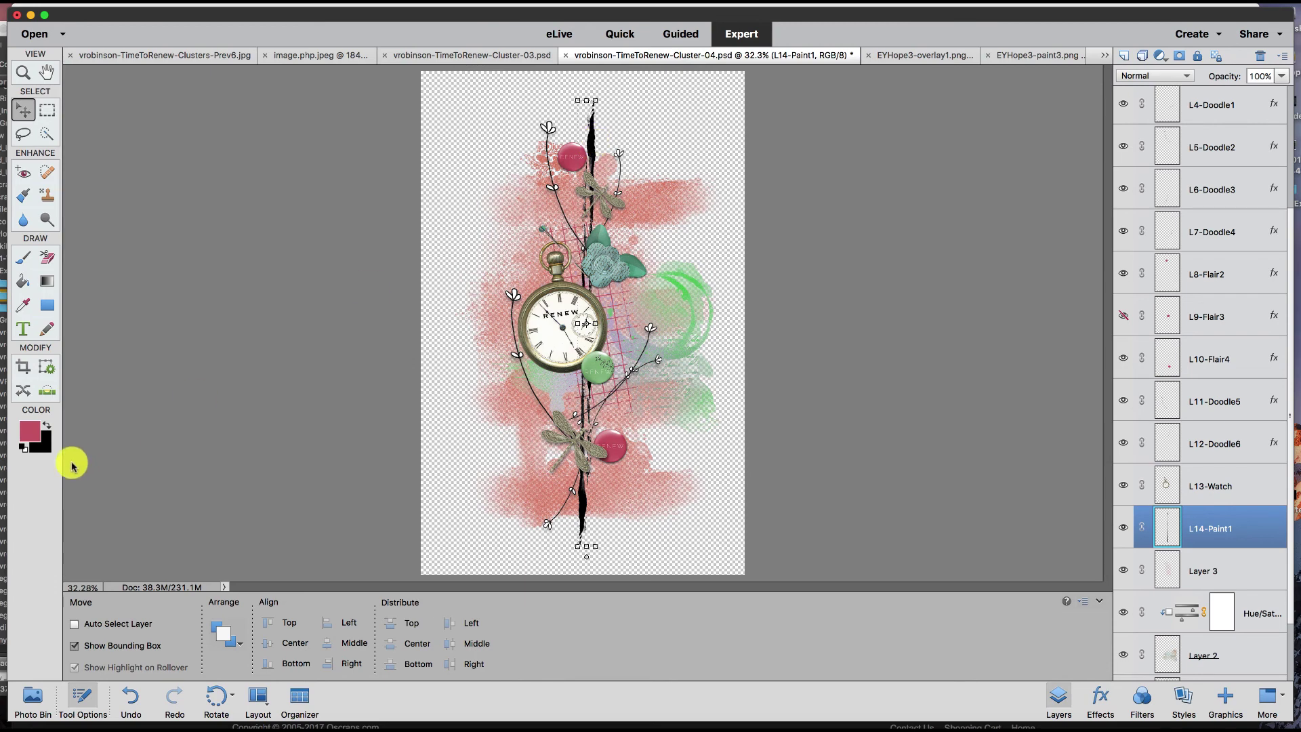
left_click(31, 432)
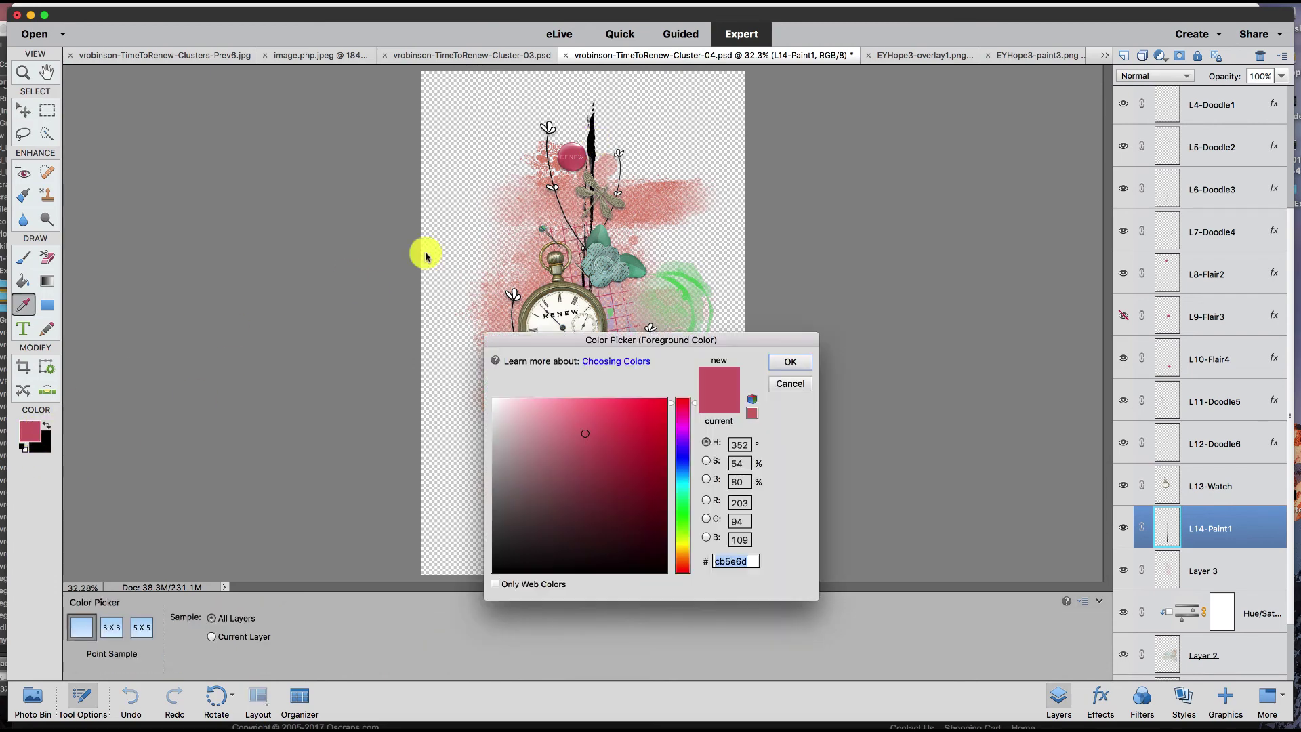
left_click(682, 554)
left_click_drag(601, 441, 626, 435)
left_click(685, 451)
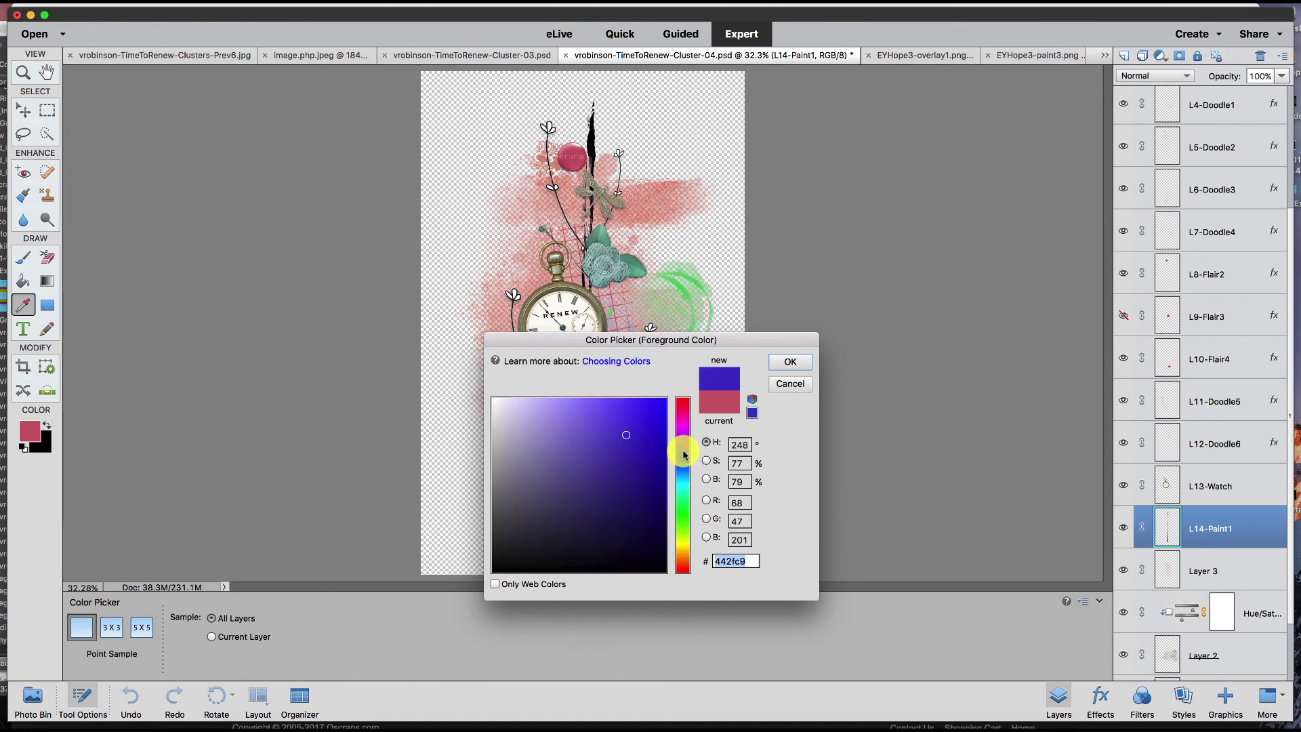
left_click(683, 485)
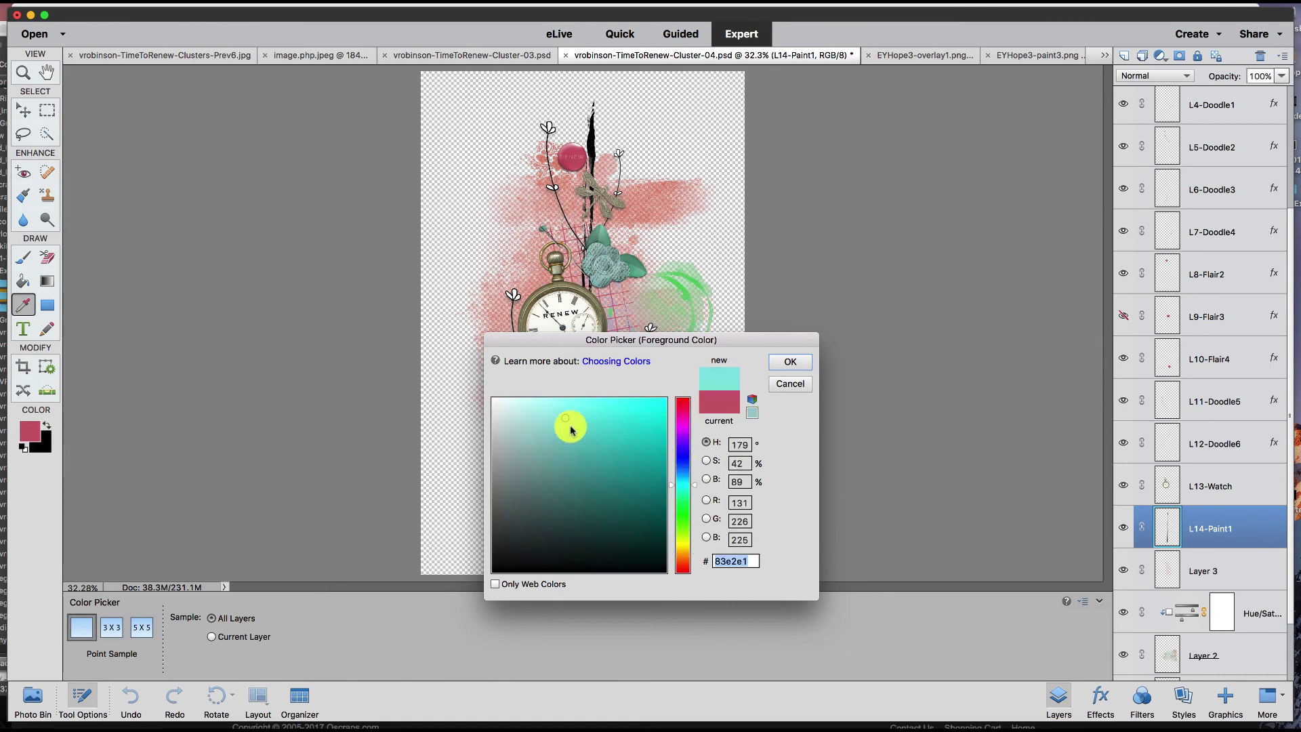
left_click(567, 413)
left_click(790, 361)
key("v")
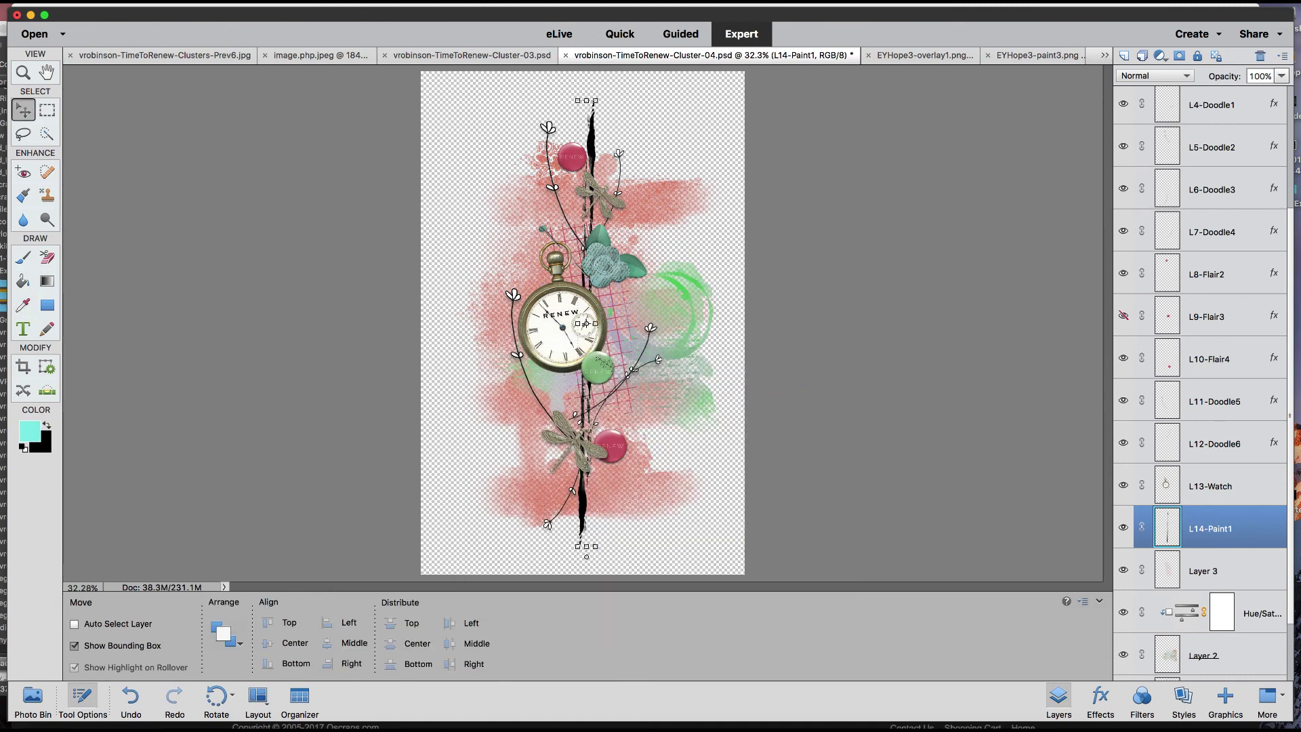
Fill the vertical paint stroke on L14-Paint1 with the foreground color, preserving transparency.
left_click(195, 7)
left_click(218, 136)
left_click(739, 302)
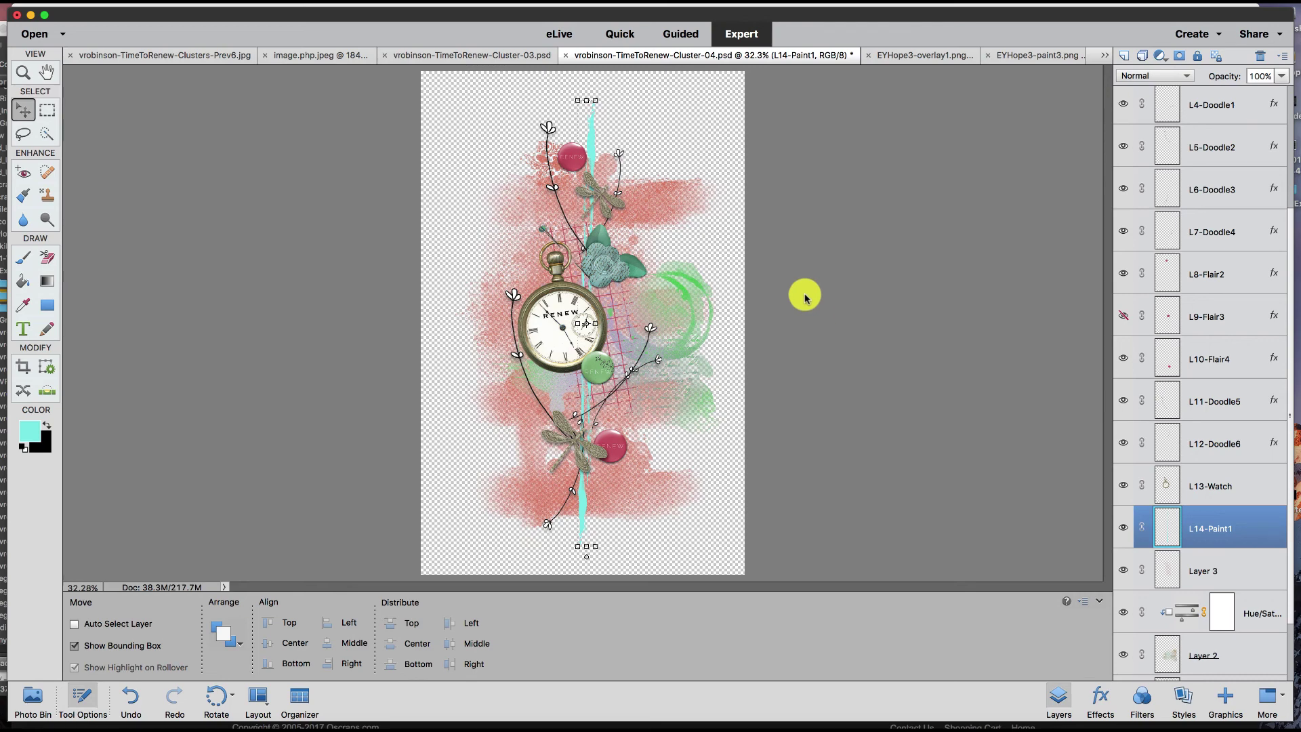
Review the Express Yourself bundle and Time to Renew Layered Clusters preview images, and return to TimeToRenew-Cluster-04.psd.
left_click(316, 57)
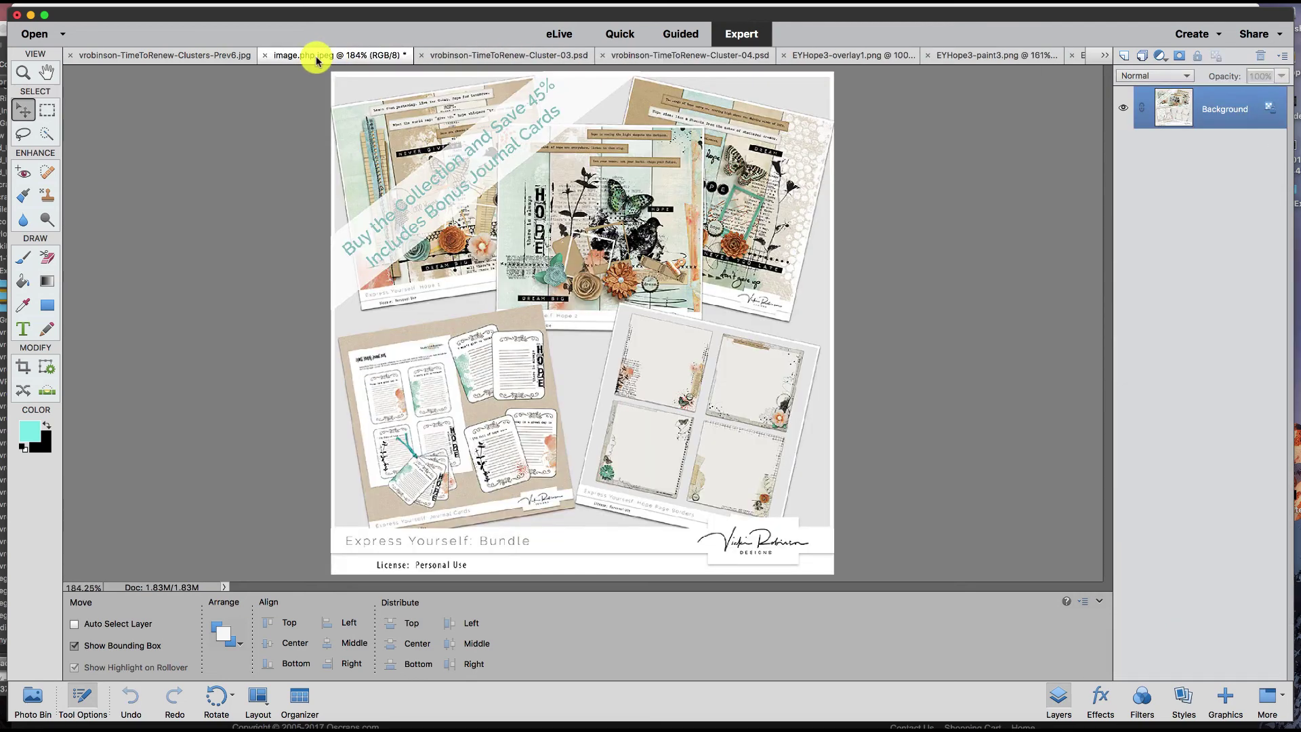
left_click(241, 55)
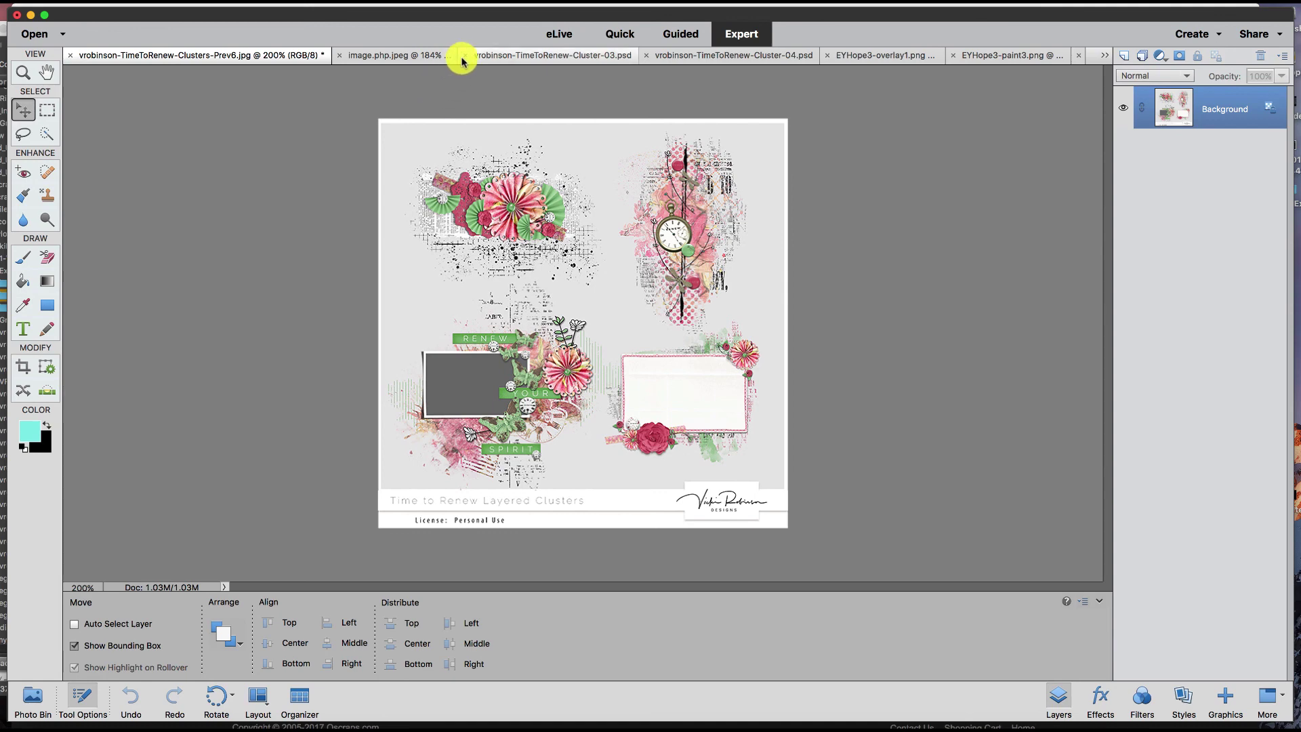
left_click(431, 55)
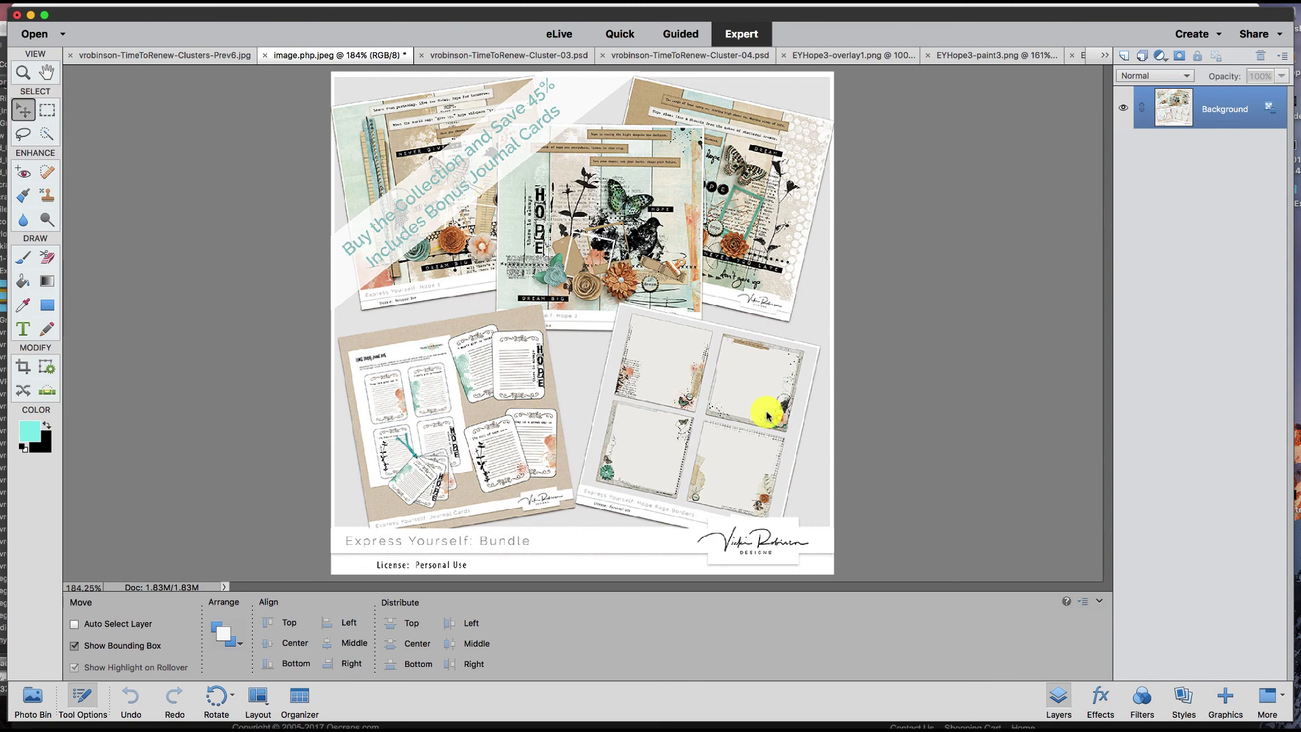
left_click(722, 61)
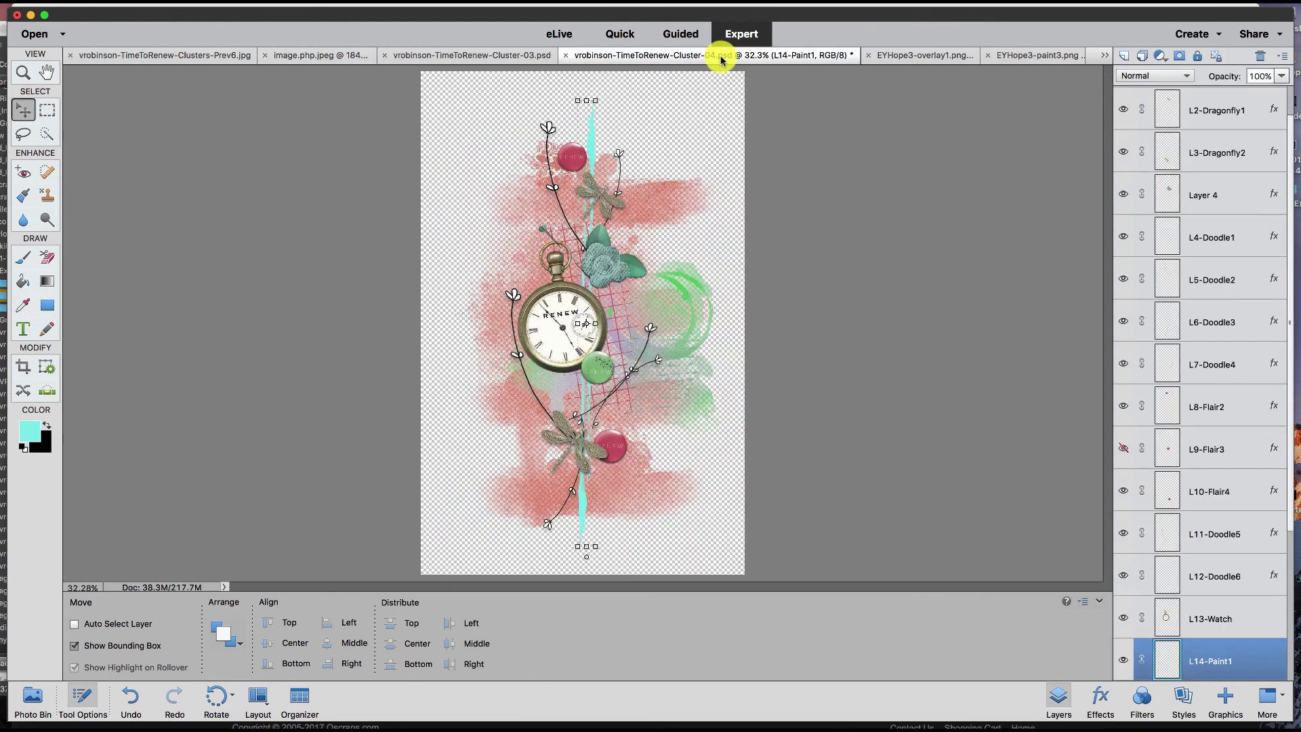